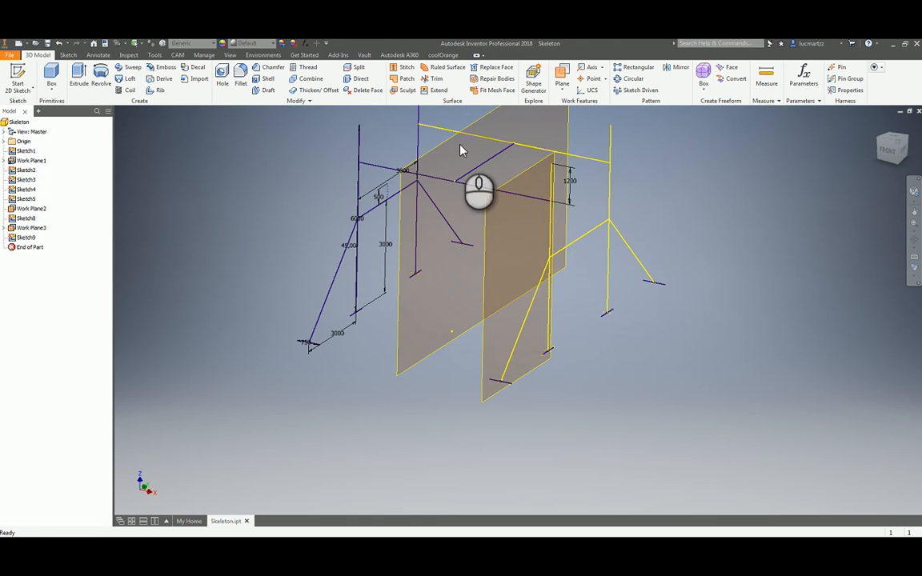
Hide the two work planes still showing in the skeleton part, Work Plane3 and Work Plane1.
middle_click_drag(459, 145, 457, 206)
right_click(509, 159)
left_click(536, 176)
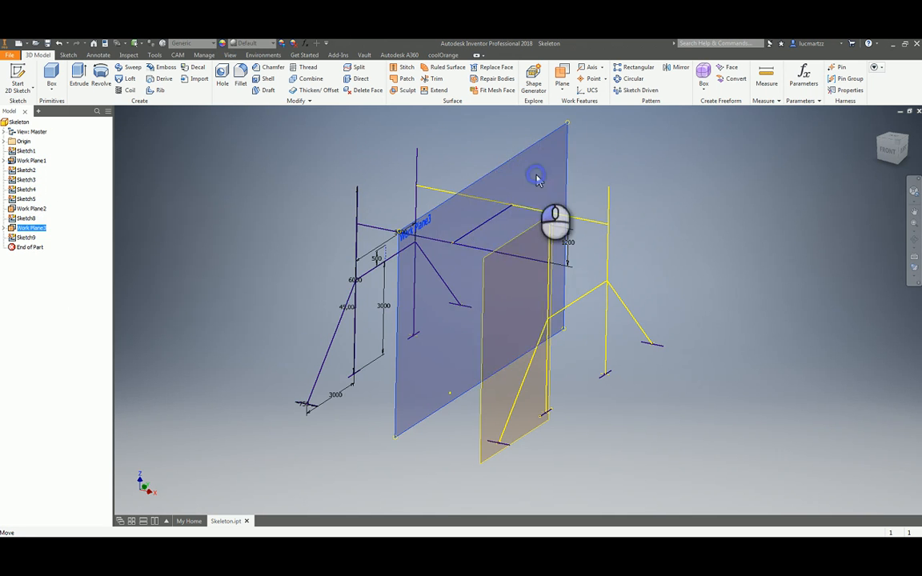
right_click(526, 231)
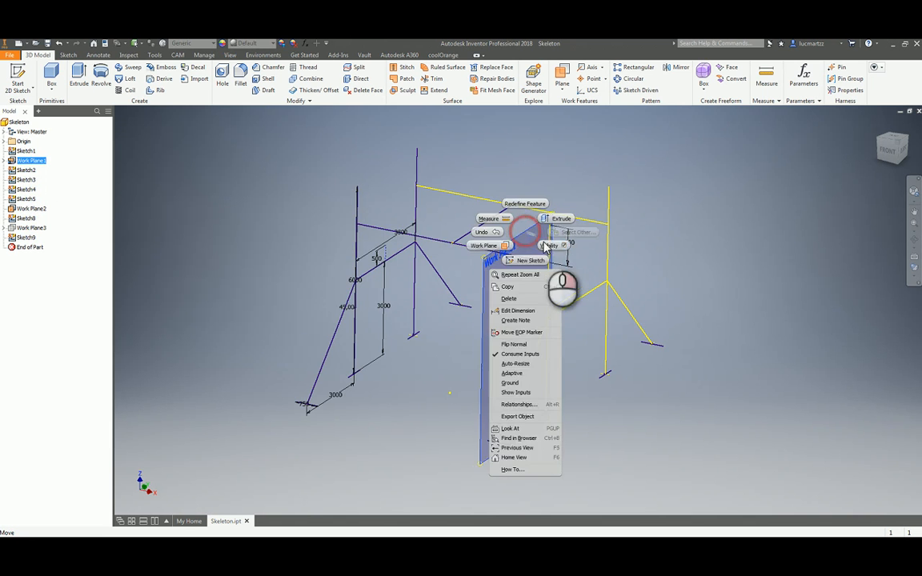
left_click(549, 246)
left_click(661, 245)
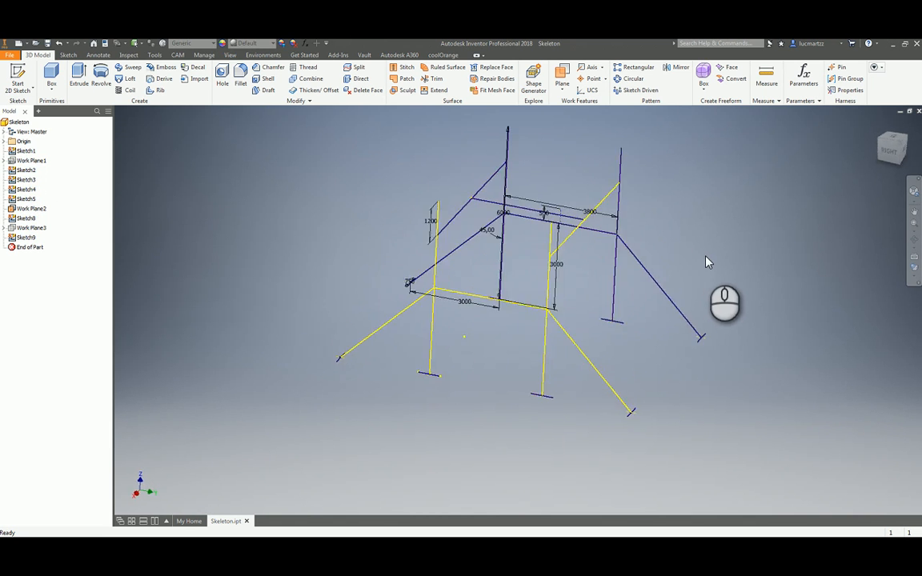
Inspect the skeleton wireframe from different angles and save the part.
middle_click_drag(706, 262, 718, 209, "shift")
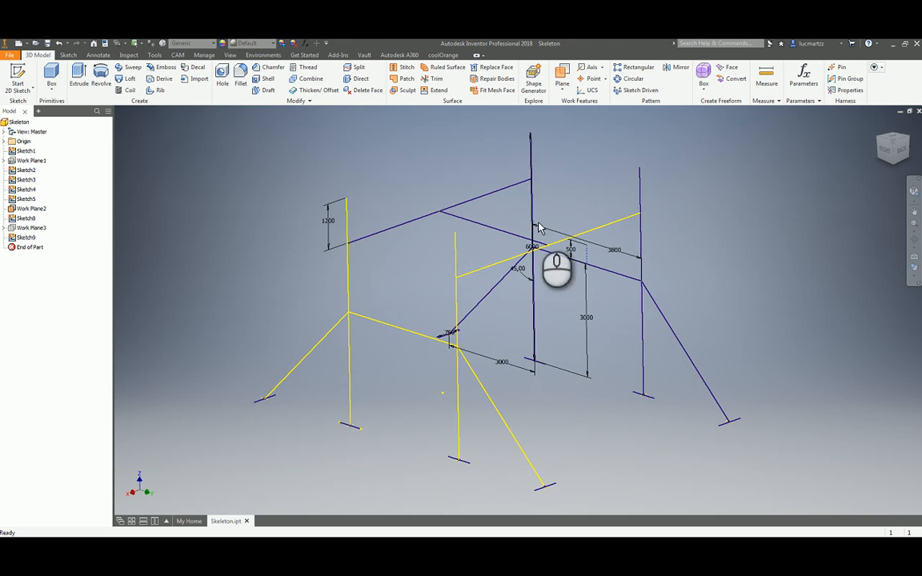
middle_click_drag(539, 228, 494, 266, "shift")
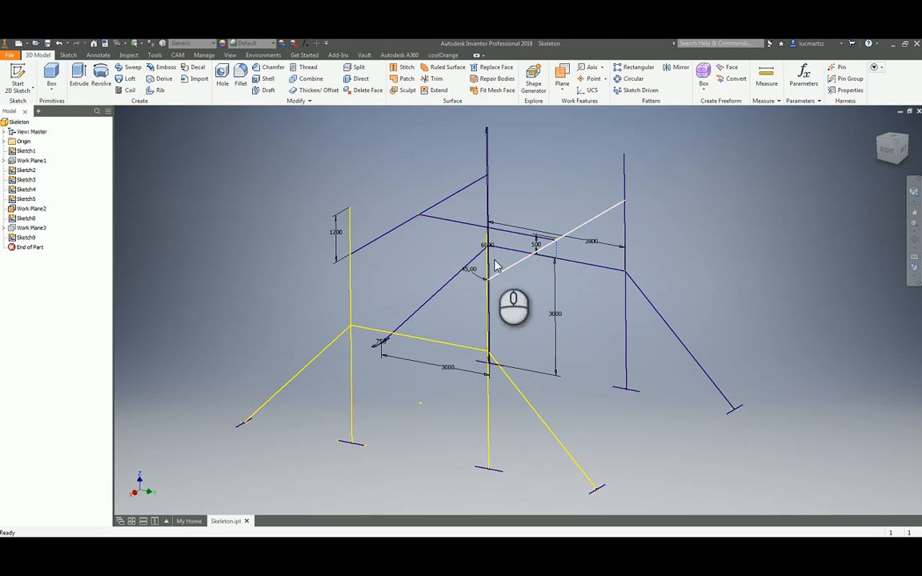
left_click(495, 267)
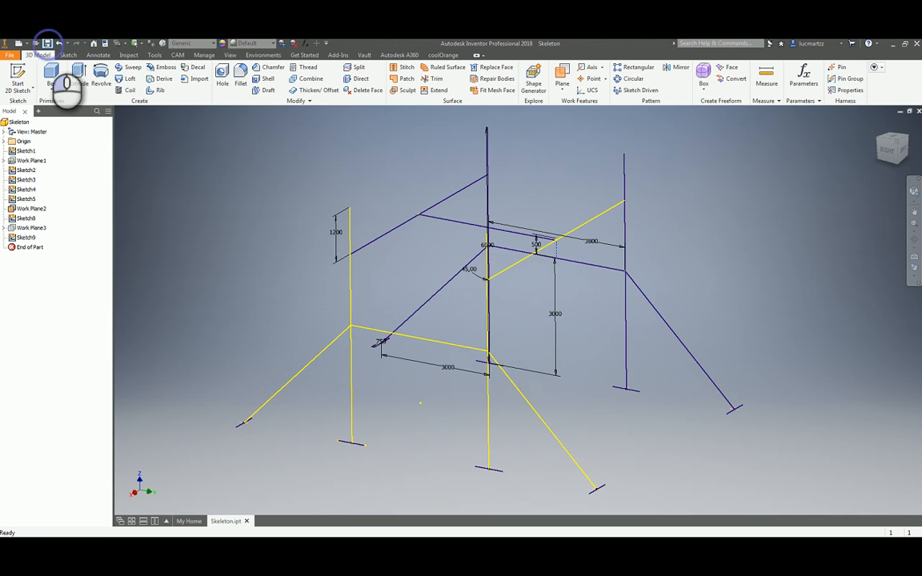
left_click(48, 43)
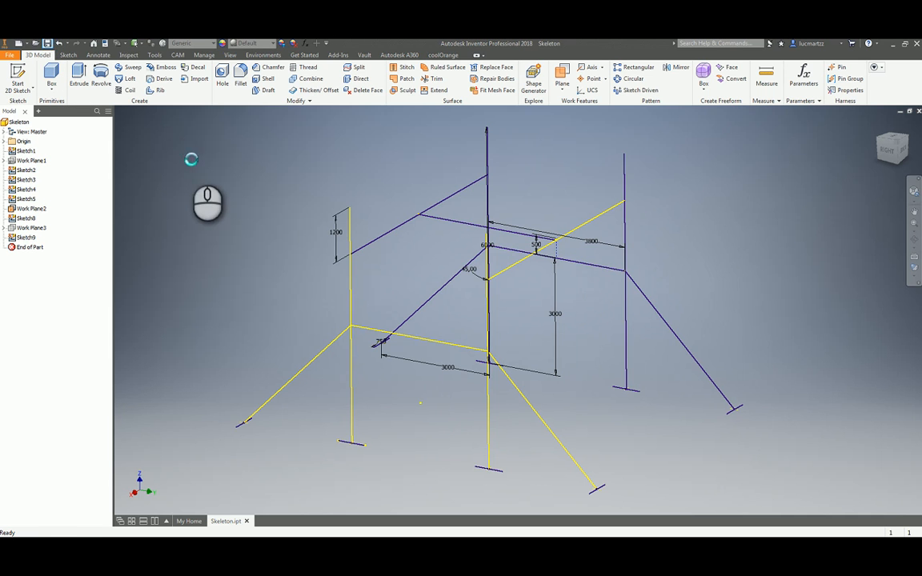
Open the recent assembly Frame 1.iam and show the whole skeleton from its home view.
left_click(189, 521)
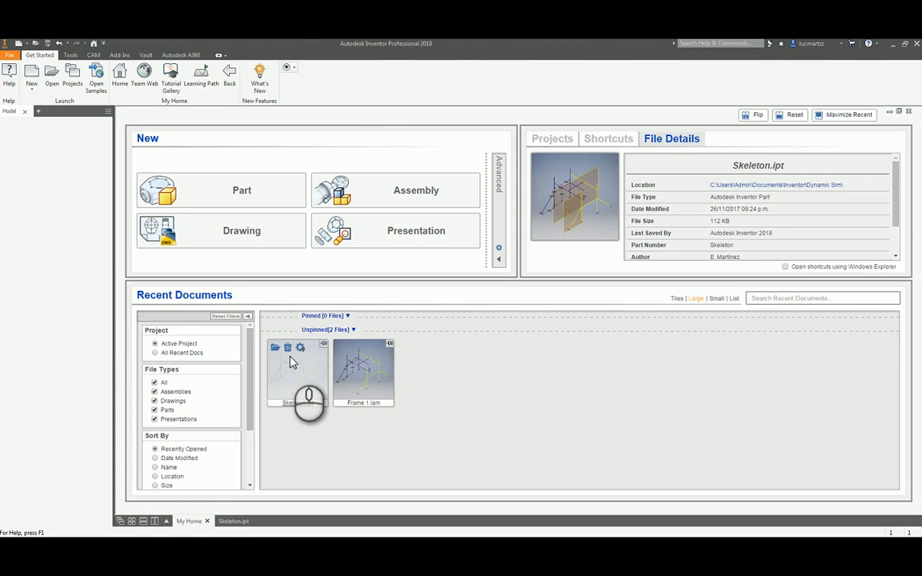
left_click(341, 349)
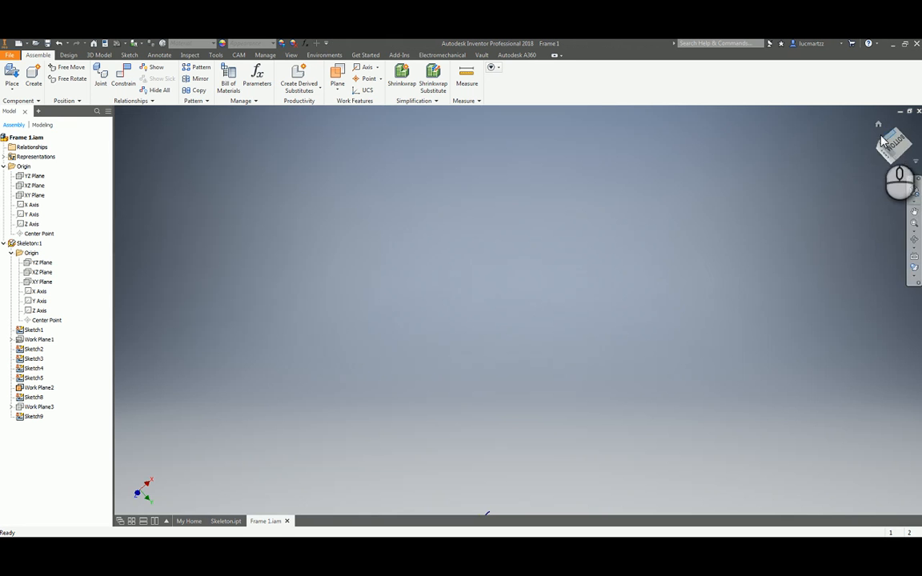
left_click(878, 124)
middle_click_drag(687, 262, 207, 222, "shift")
left_click(207, 216)
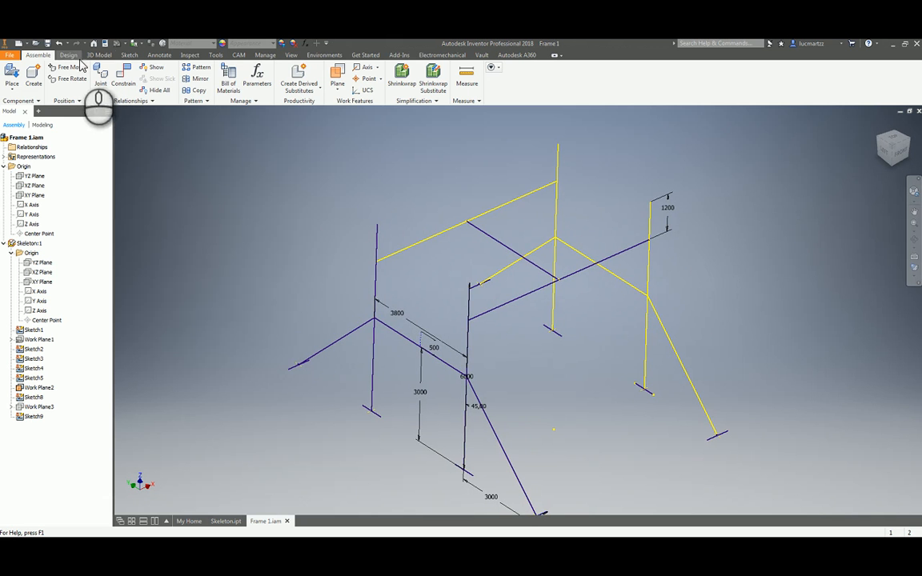
Start inserting frame members and choose the ANSI W-Shape size W 18x106.
left_click(69, 55)
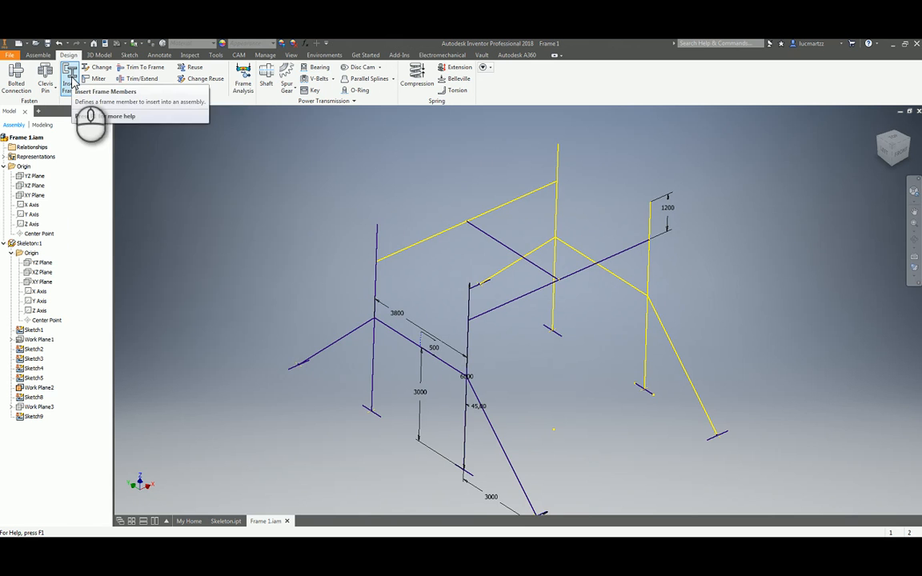
left_click(75, 85)
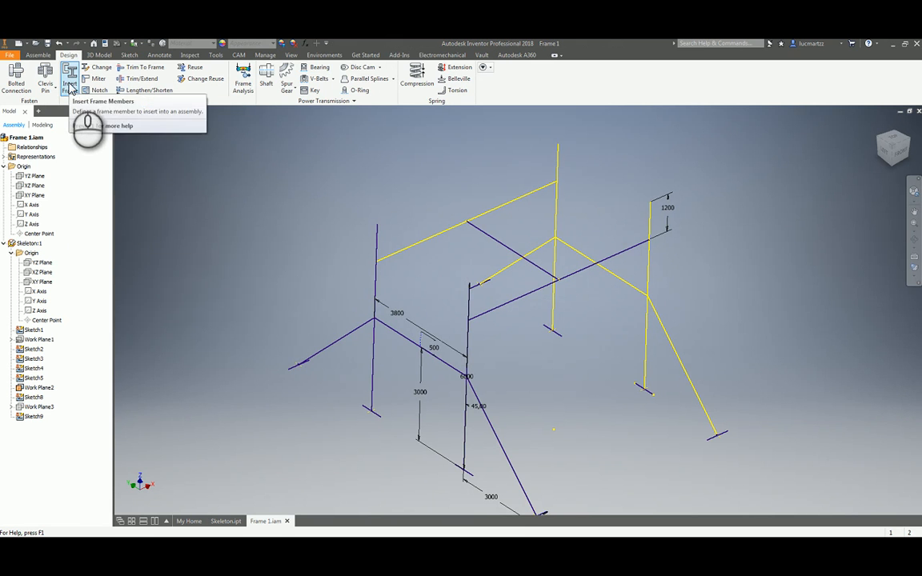
left_click(70, 86)
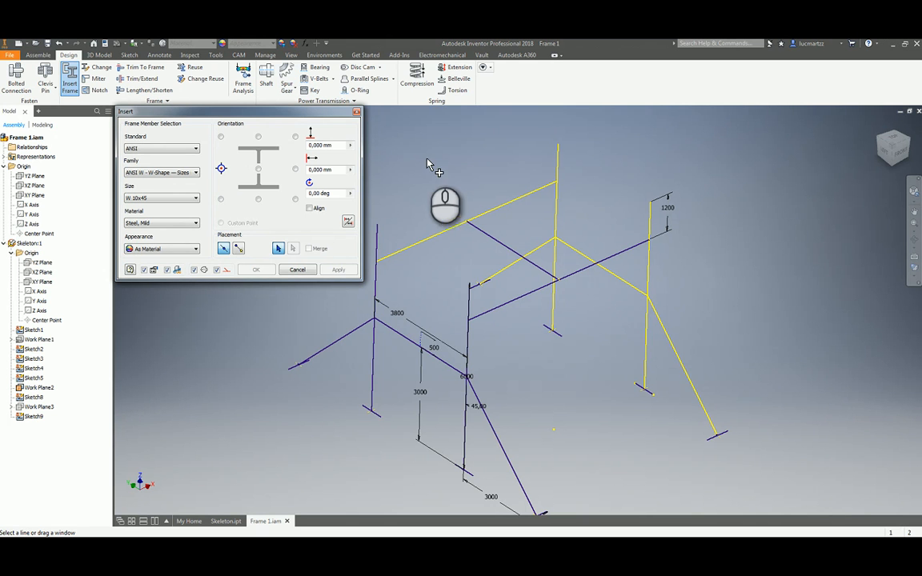
left_click(156, 199)
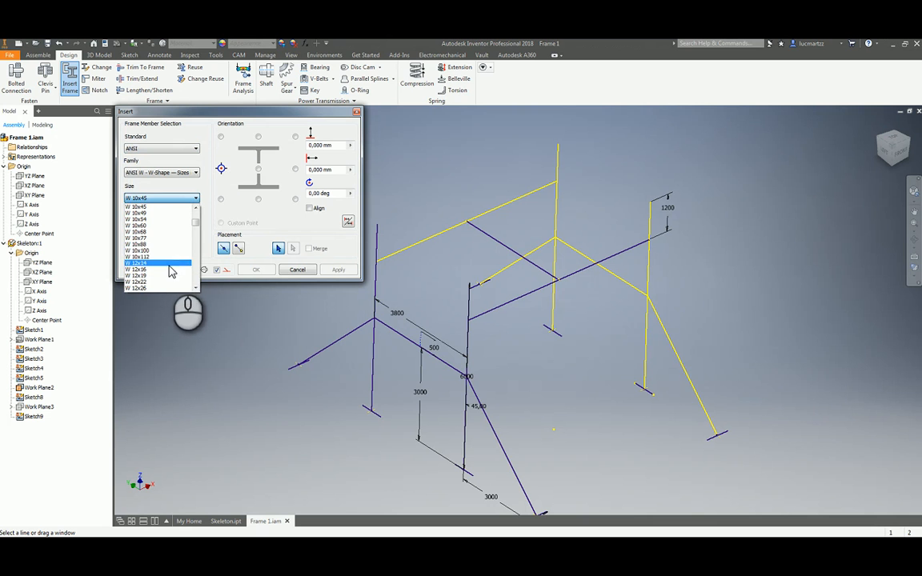
scroll(170, 272, "down", 4)
scroll(169, 269, "down", 13)
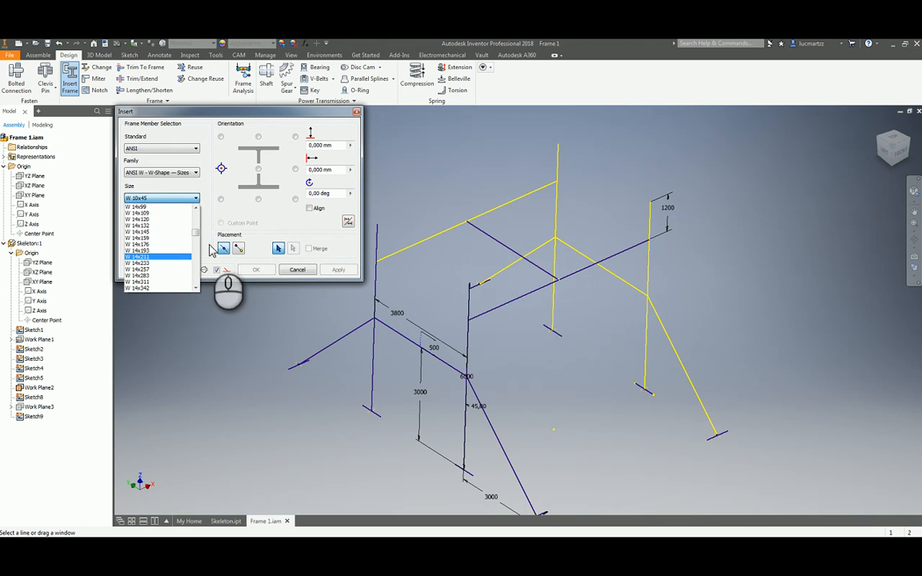
left_click_drag(195, 234, 199, 288)
scroll(175, 261, "down", 5)
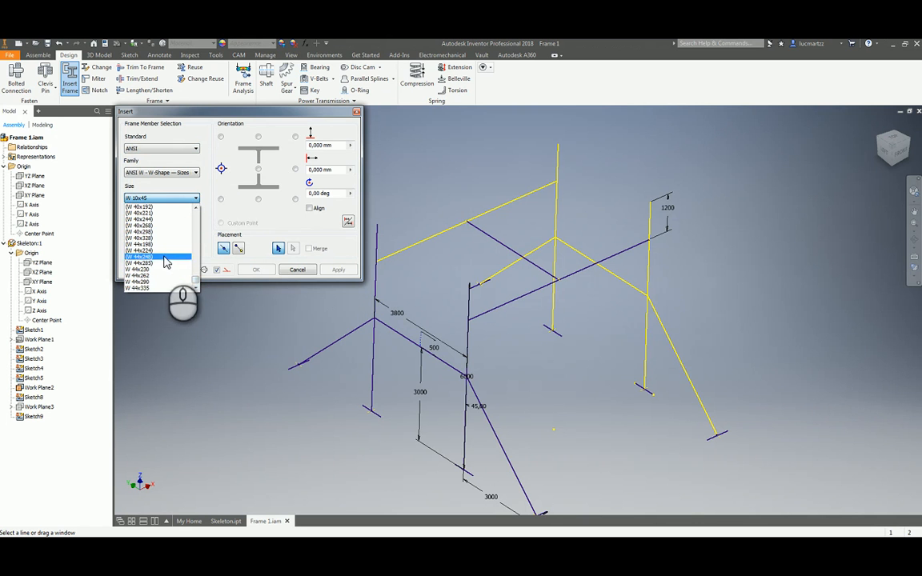
scroll(165, 262, "up", 5)
scroll(166, 263, "up", 5)
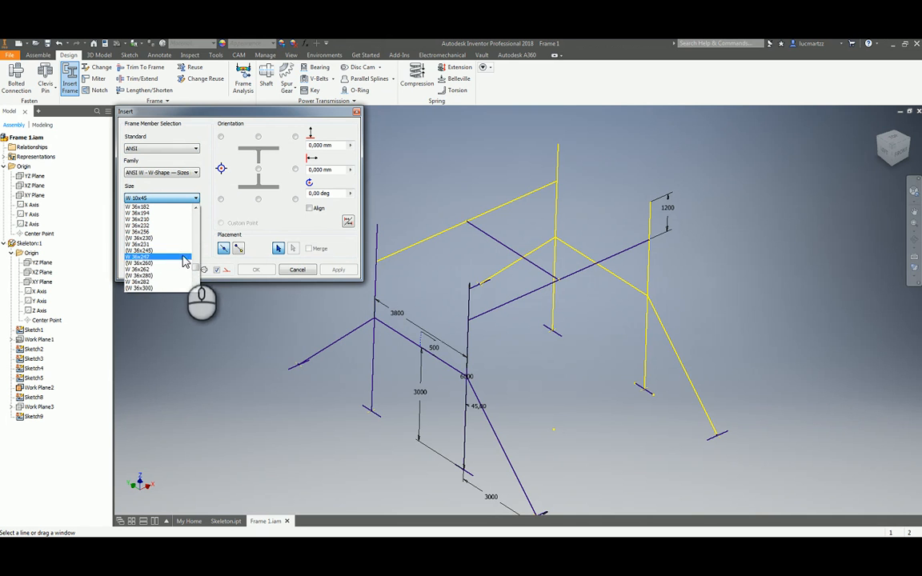
left_click_drag(194, 268, 194, 250)
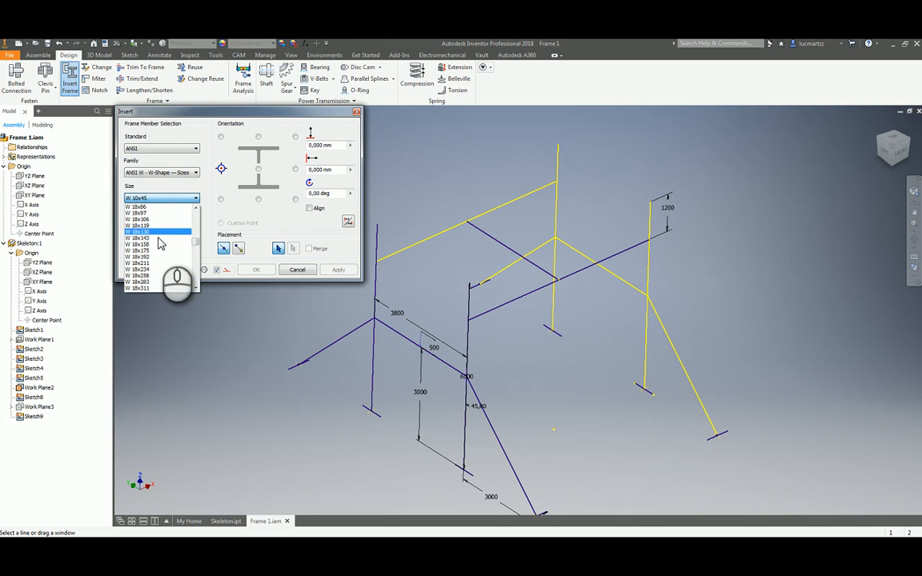
scroll(159, 242, "up", 1)
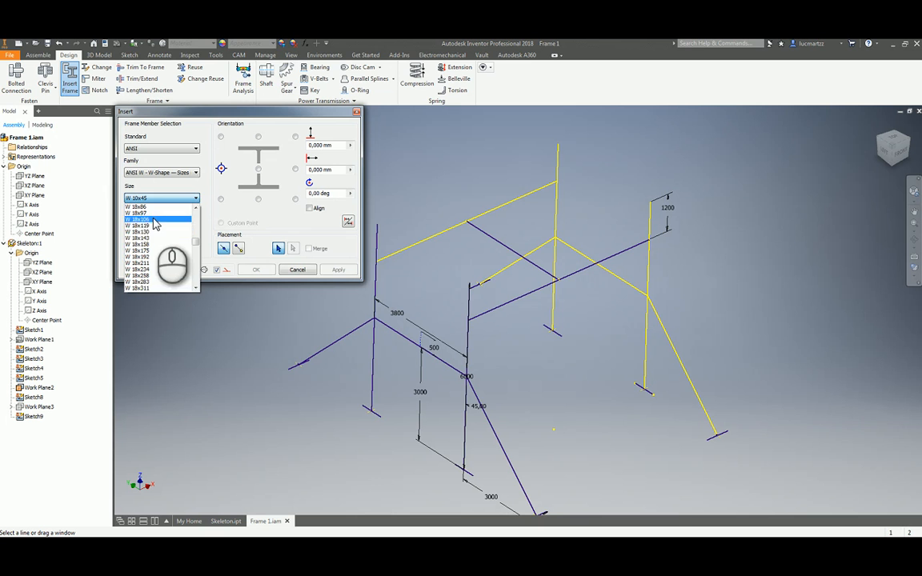
left_click(148, 219)
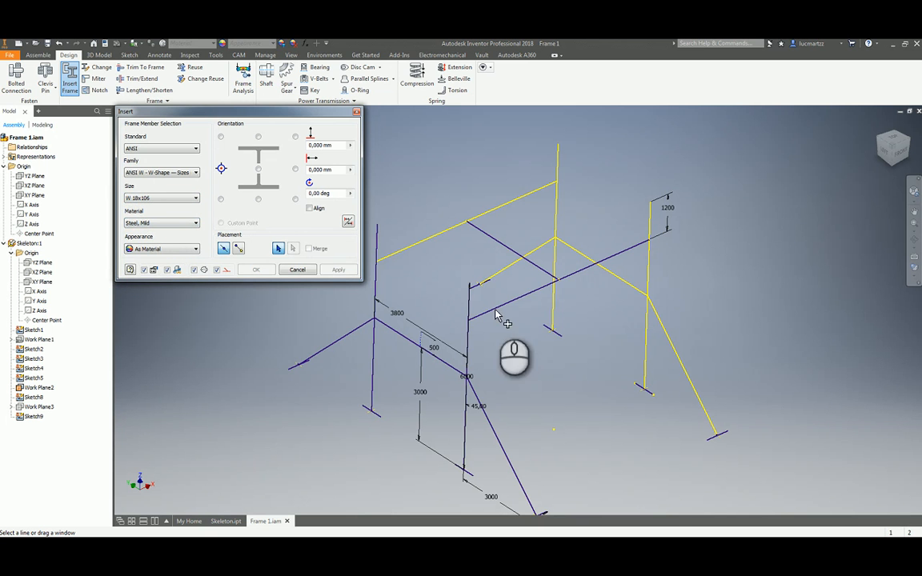
Preview the member on one vertical column line, try several insertion points and set the insertion point to the profile's center.
scroll(546, 366, "down", 1)
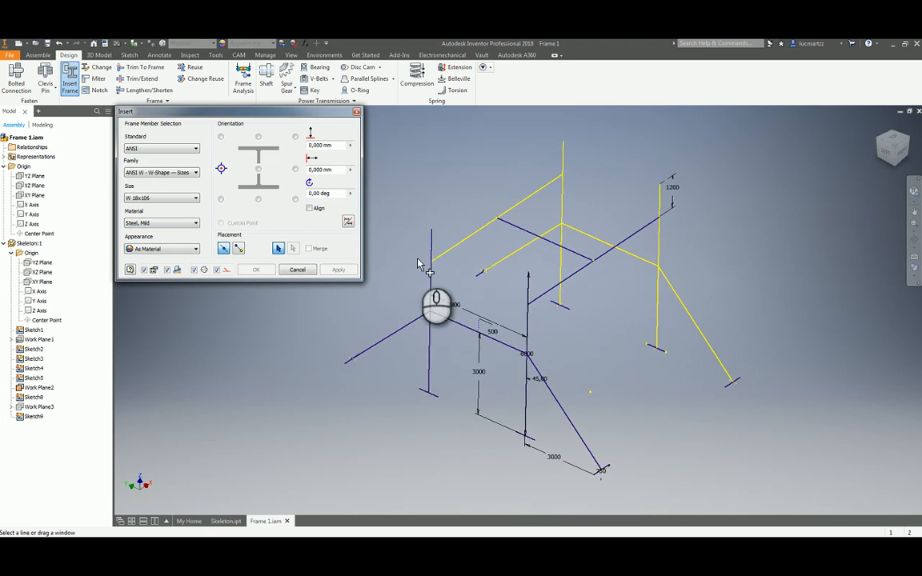
left_click(431, 271)
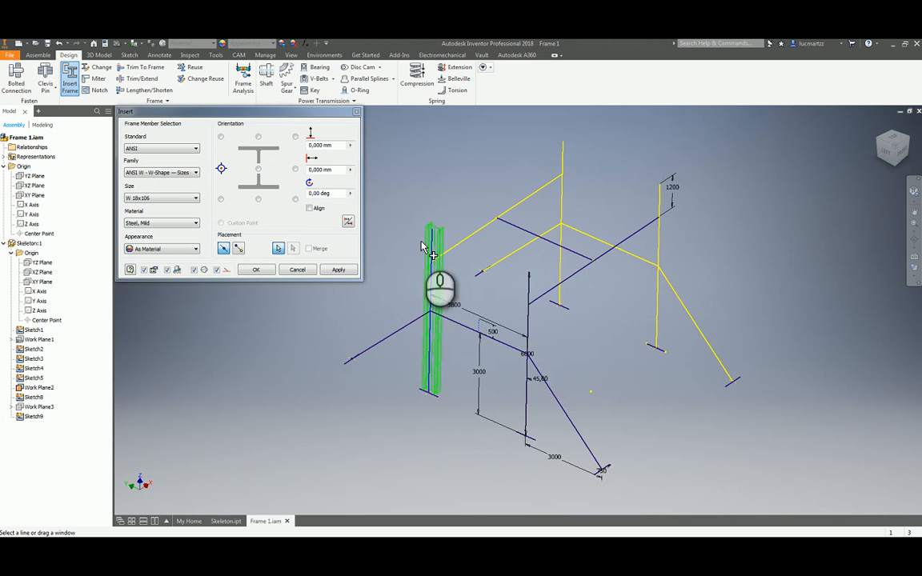
scroll(460, 288, "up", 3)
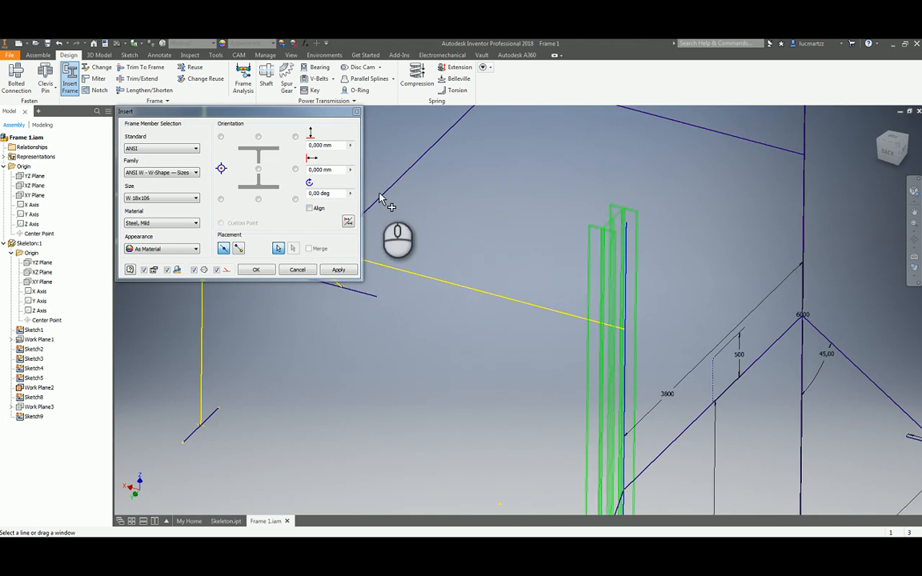
left_click(259, 170)
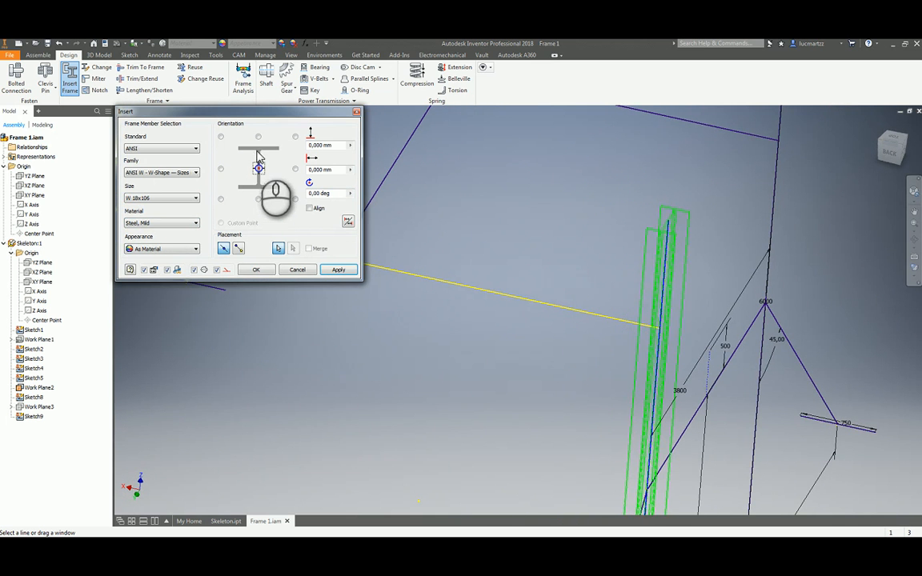
left_click(259, 137)
left_click(295, 137)
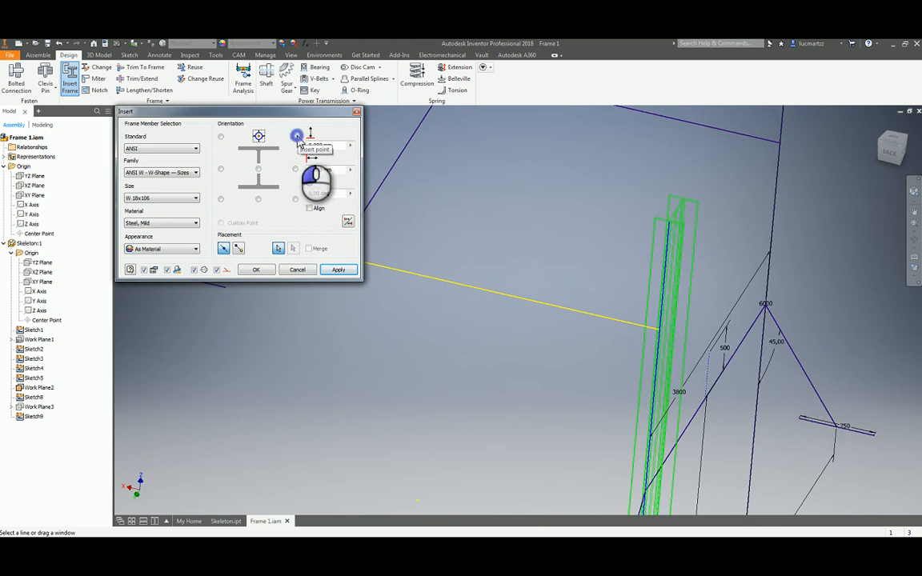
scroll(564, 276, "up", 3)
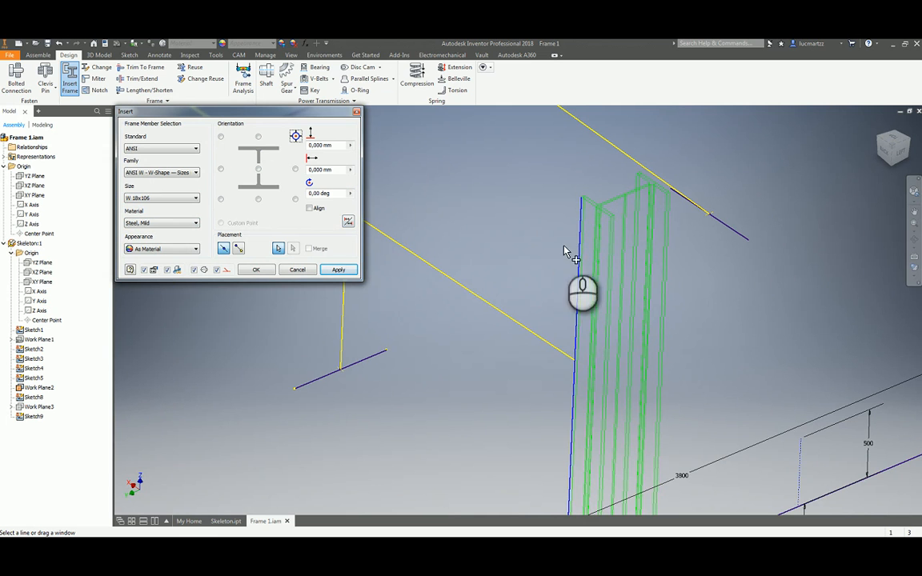
left_click(259, 169)
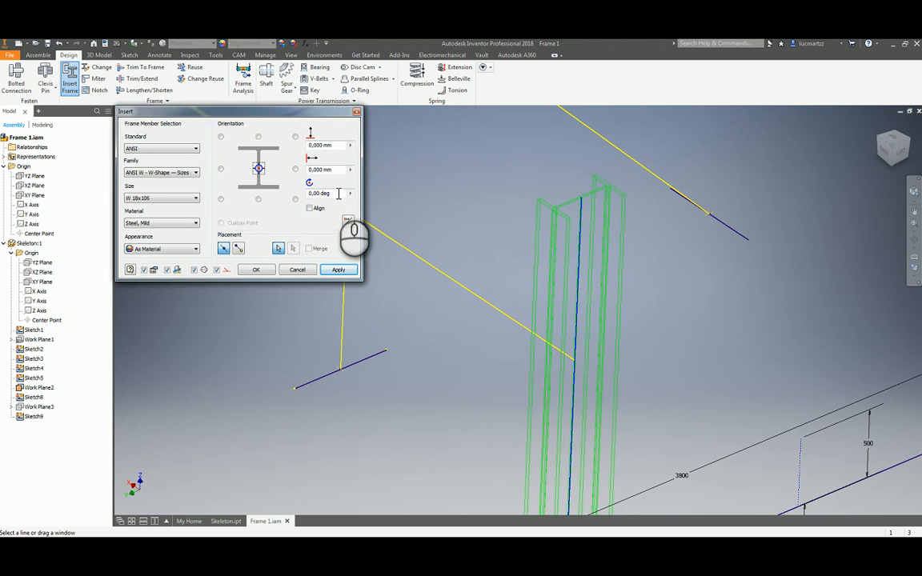
mouse_move(560, 197)
middle_mouse_down("shift")
mouse_move(570, 295)
mouse_move(555, 329)
mouse_move(510, 343)
mouse_move(498, 253)
mouse_move(607, 305)
mouse_move(634, 330)
middle_mouse_up("shift")
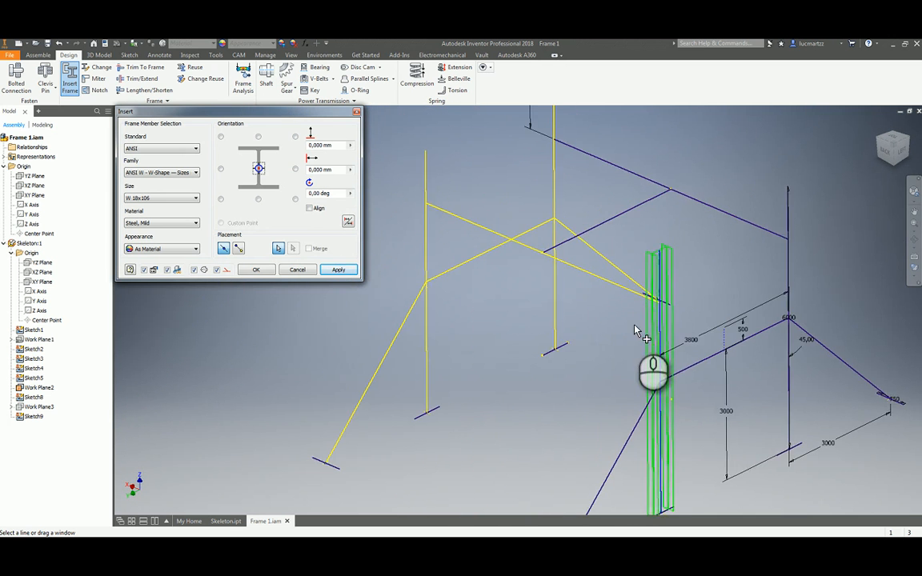
Cancel creating a new frame file and select the skeleton's four vertical column lines for the members.
left_click(791, 224)
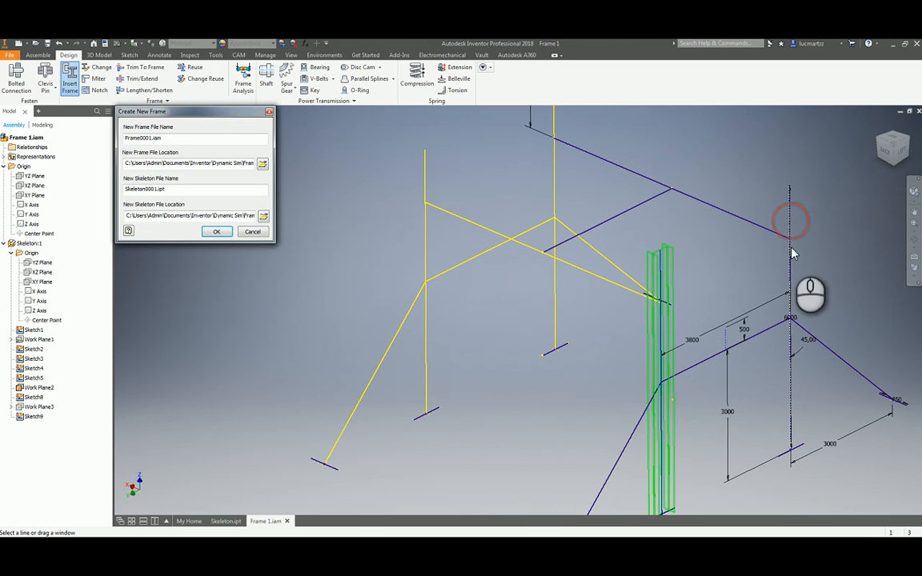
left_click(252, 233)
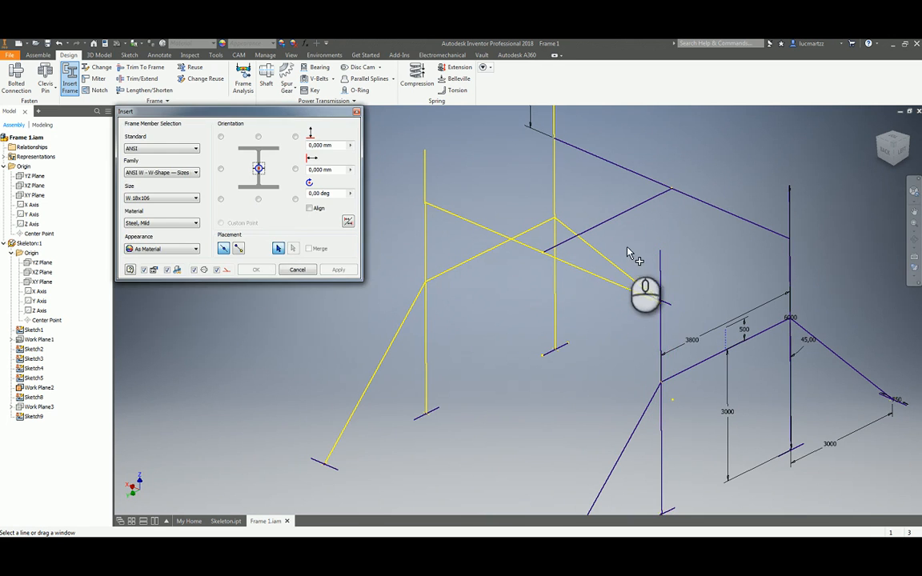
left_click(661, 272)
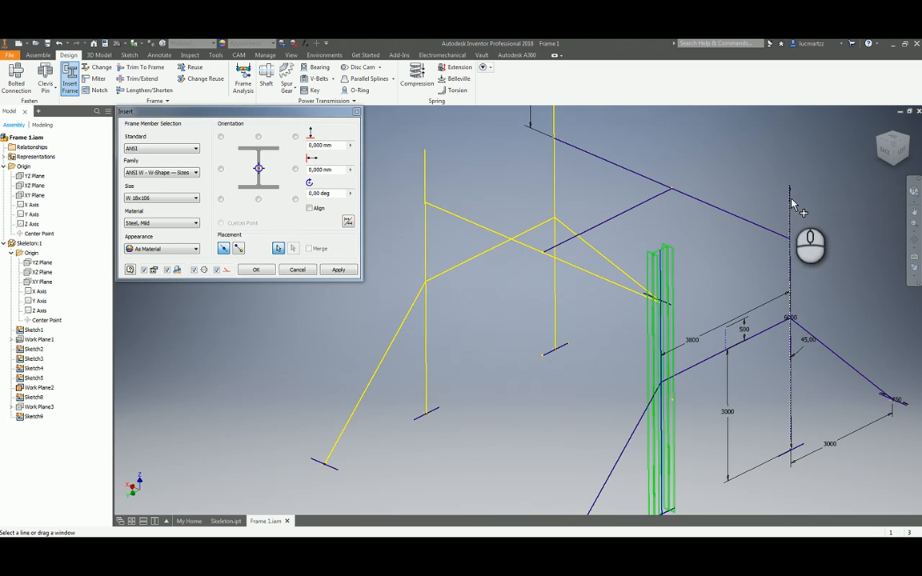
left_click(791, 200)
left_click(555, 170)
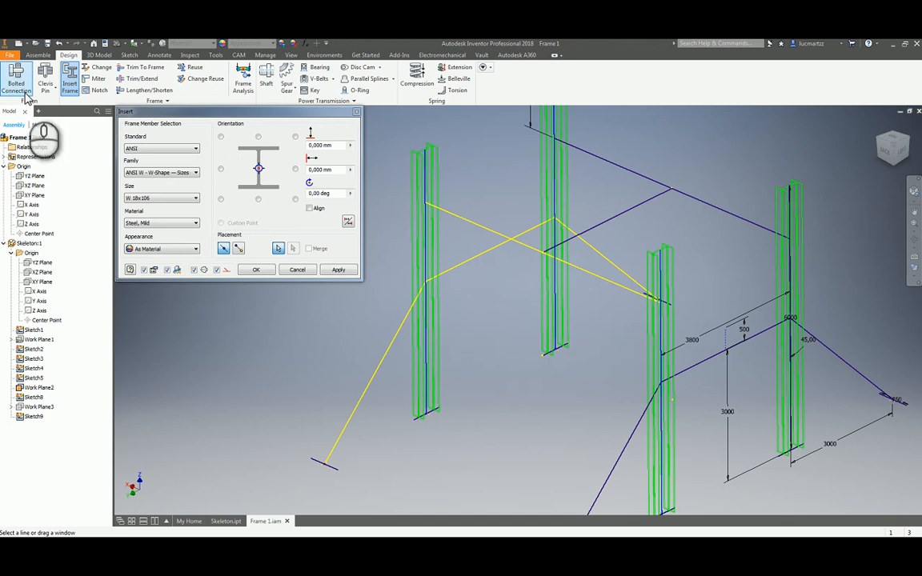
left_click(647, 301)
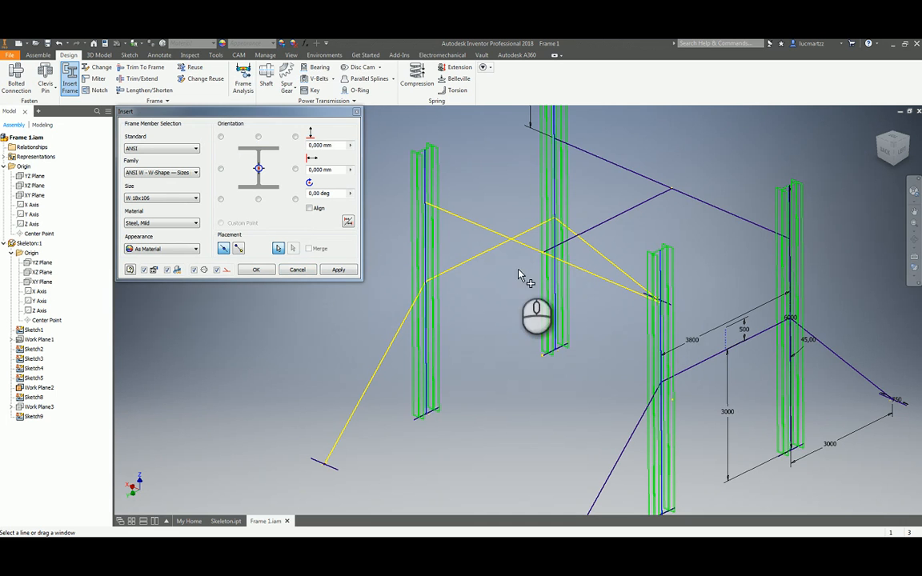
Deselect three of the column lines, keeping only the first selected column for the member.
left_click(425, 159)
middle_click_drag(490, 176, 485, 255)
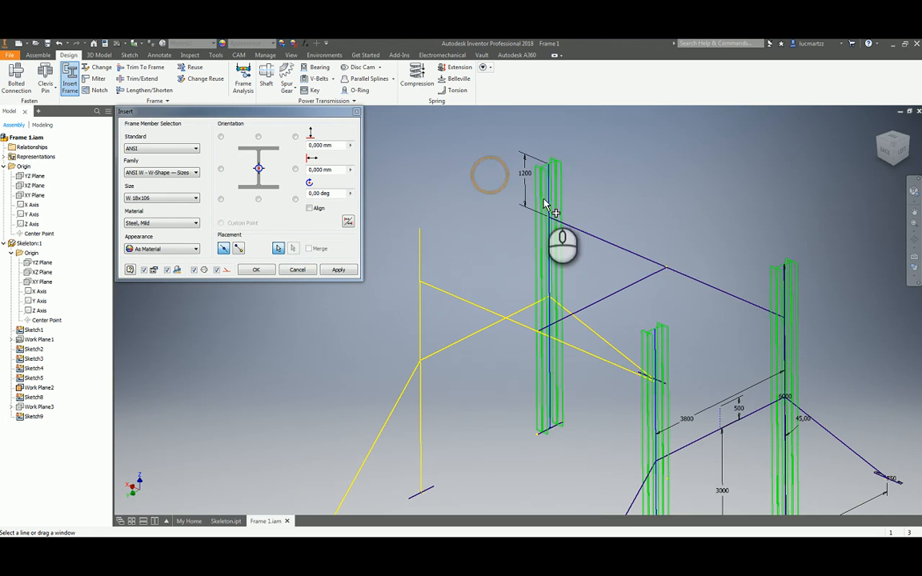
left_click(551, 188)
left_click(787, 275)
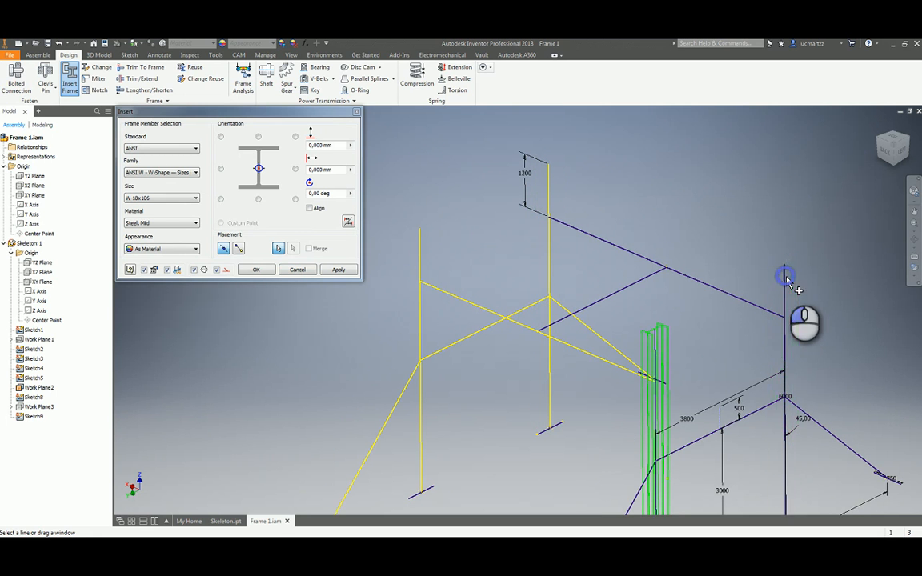
Insert the W 18x106 column into a new frame file Frame 1A.iam with skeleton file Skeleton 1A.ipt, overwriting the existing frame and accepting the default member name.
middle_click_drag(696, 295, 691, 254)
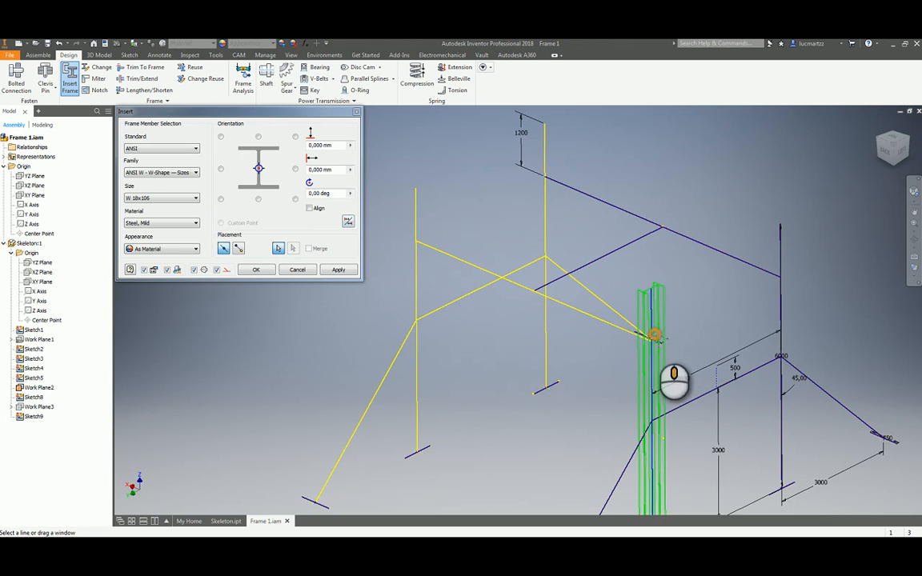
middle_click_drag(649, 339, 631, 337)
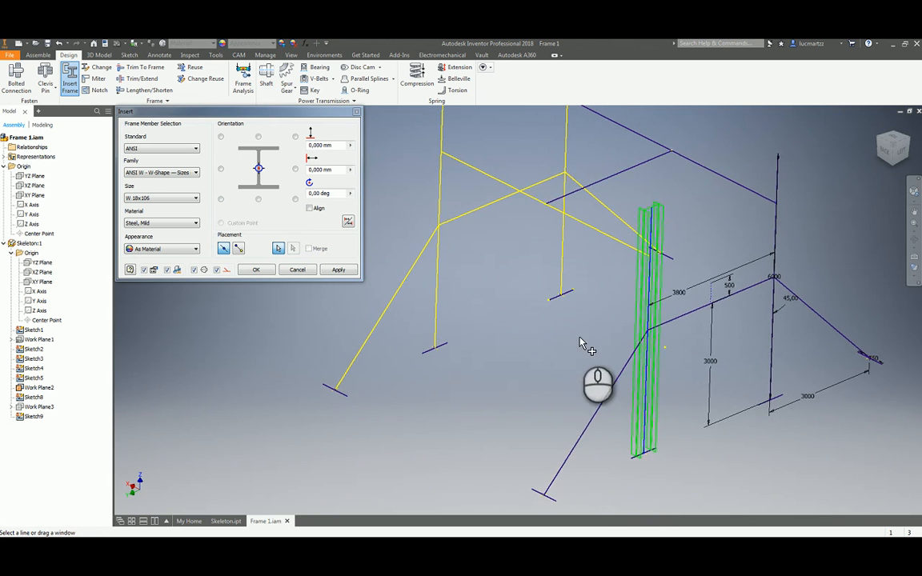
left_click(564, 335)
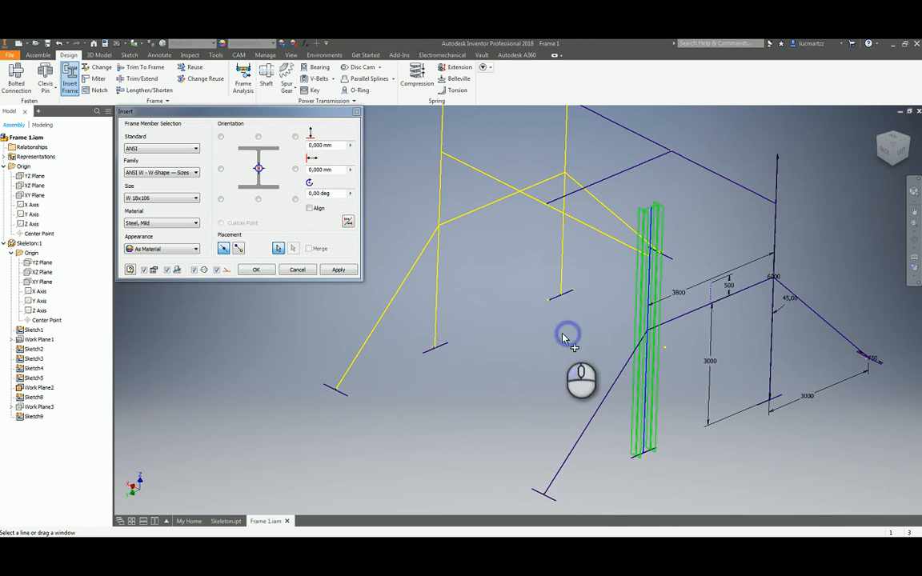
left_click(338, 270)
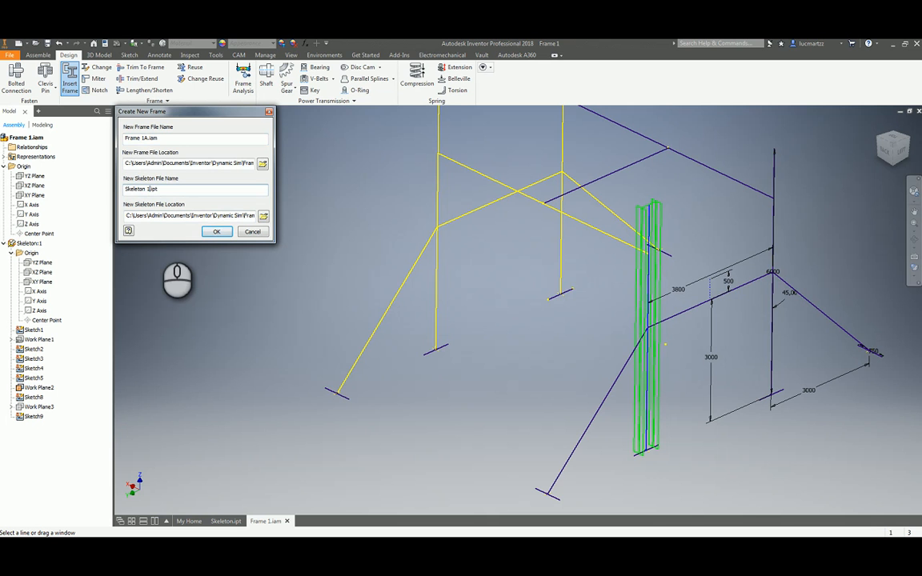
left_click(217, 231)
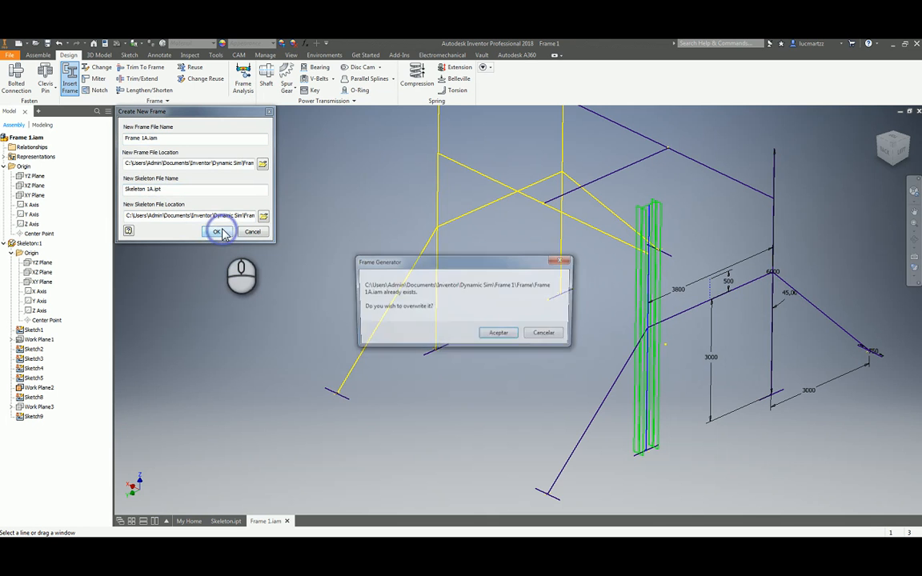
left_click(500, 336)
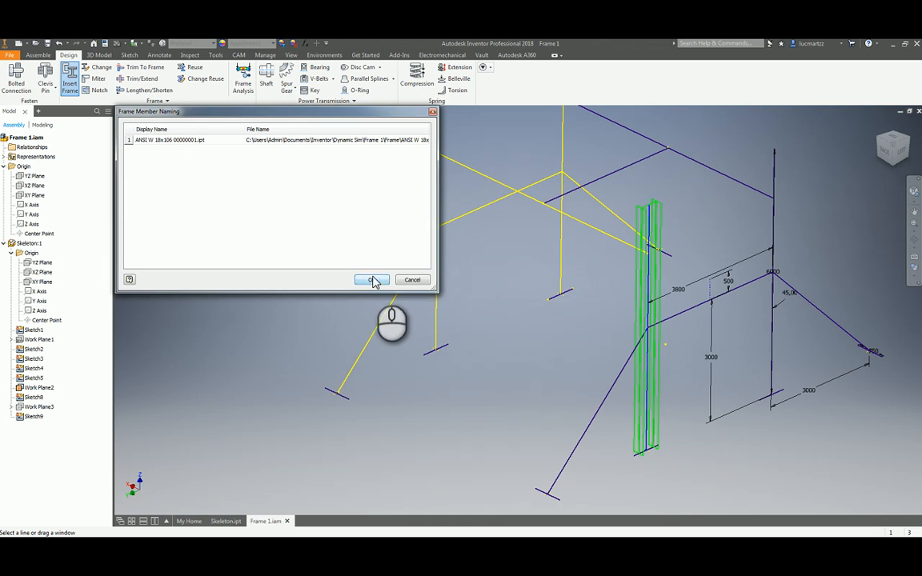
left_click(372, 280)
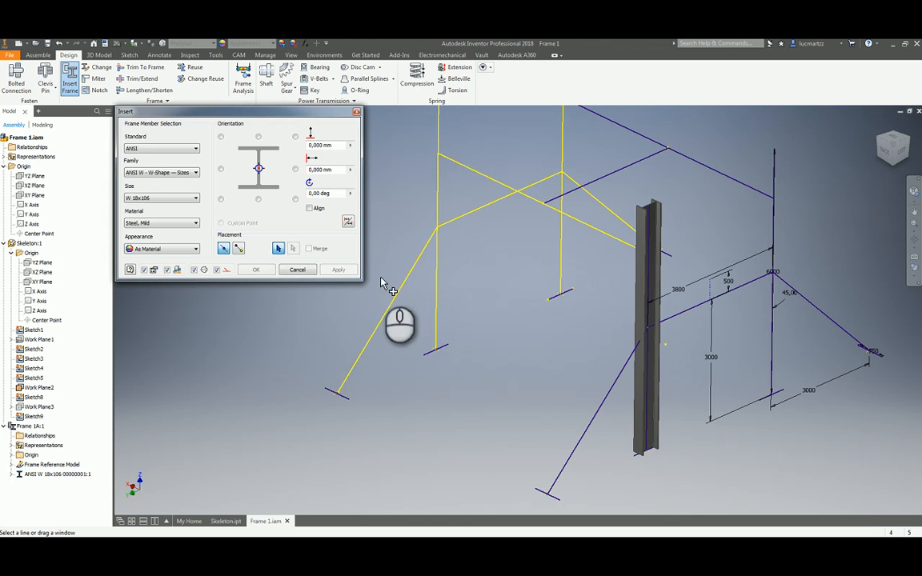
Insert a W 8x24 member along the diagonal brace line attached to the column, keeping the default member name.
scroll(548, 345, "up", 8)
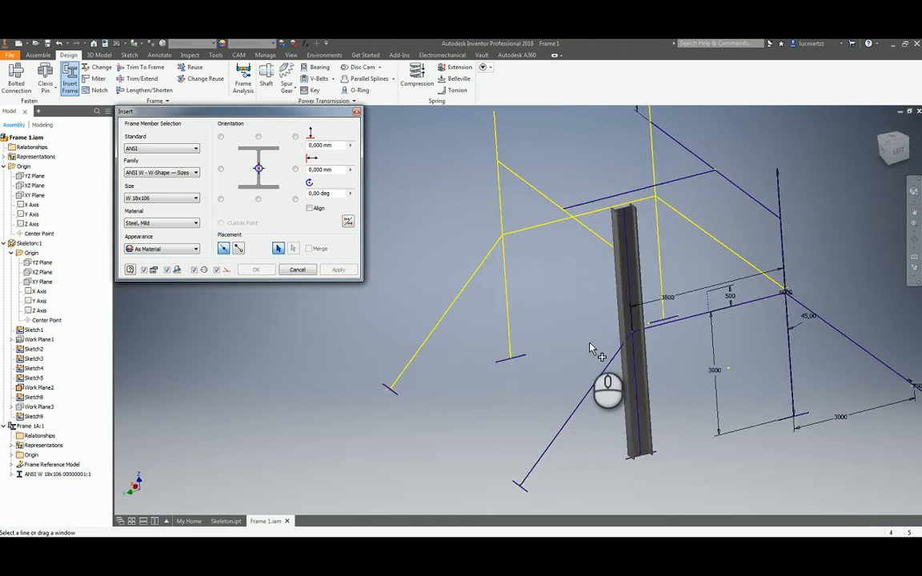
mouse_move(790, 261)
middle_mouse_down("shift")
mouse_move(745, 271)
mouse_move(696, 263)
mouse_move(600, 319)
mouse_move(608, 337)
mouse_move(583, 363)
mouse_move(533, 367)
mouse_move(532, 358)
middle_mouse_up("shift")
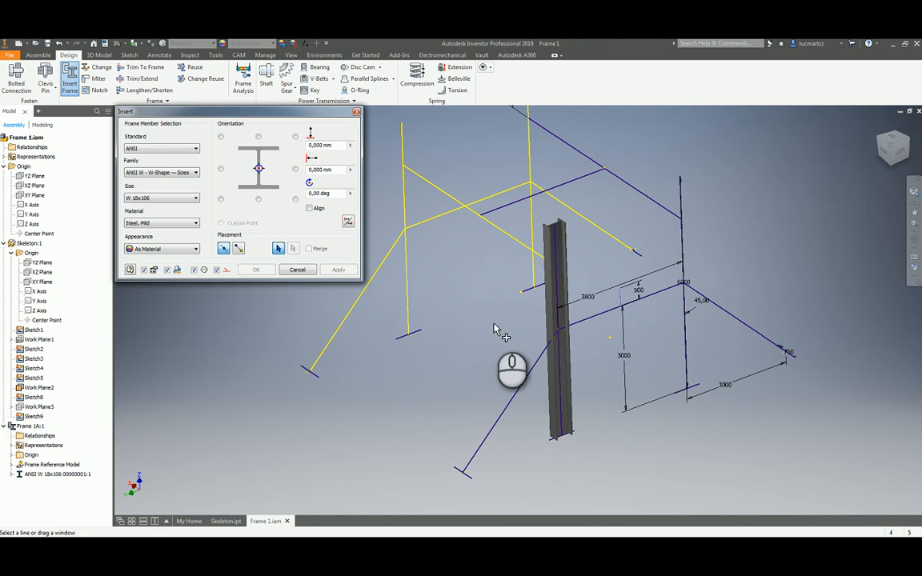
left_click(543, 358)
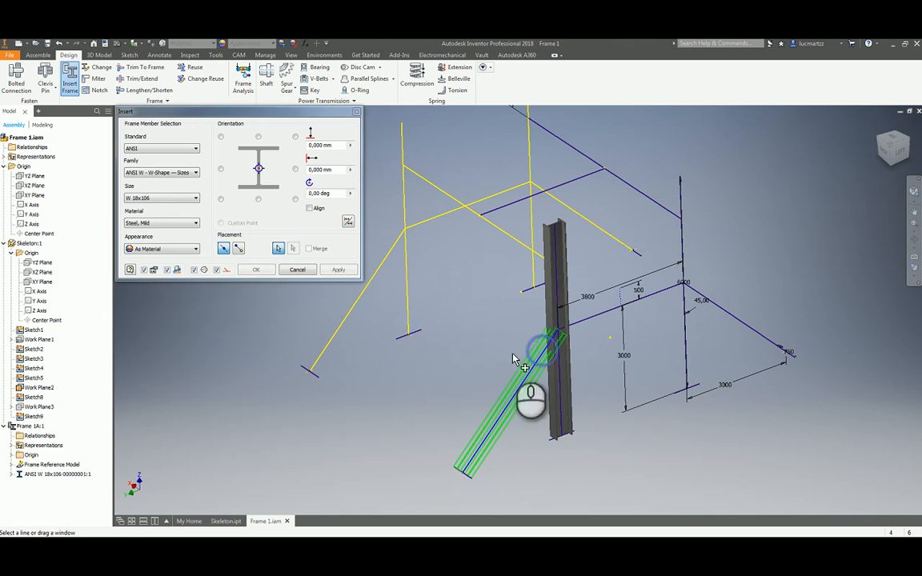
left_click(156, 200)
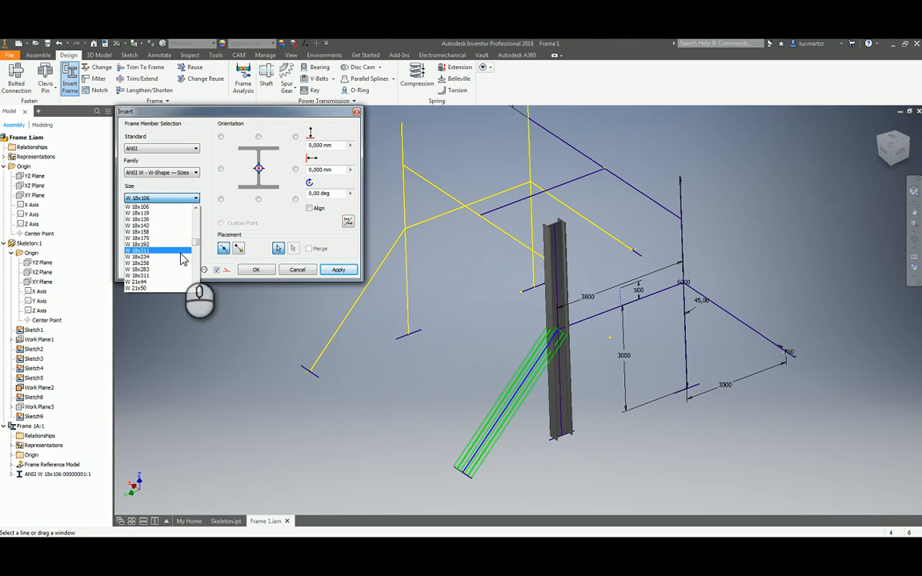
left_click_drag(197, 243, 194, 232)
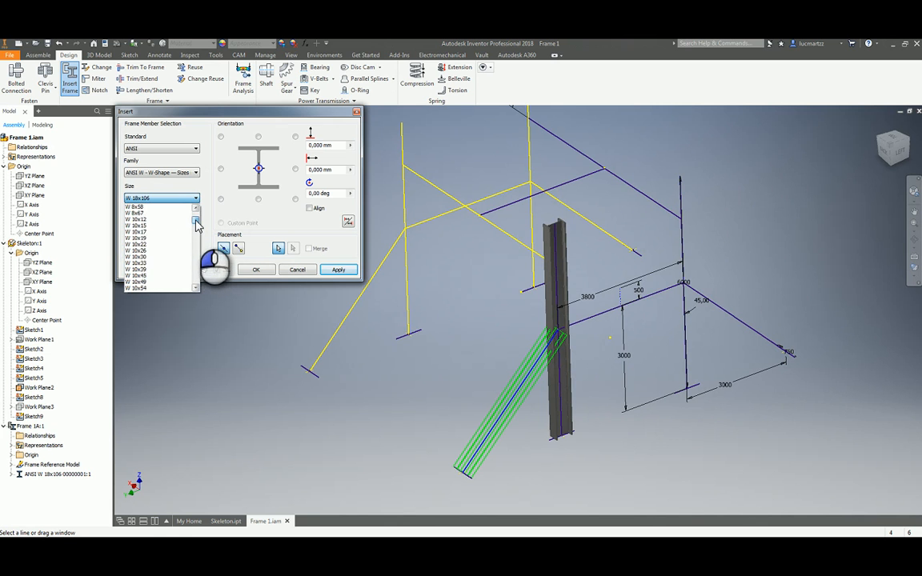
left_click(152, 213)
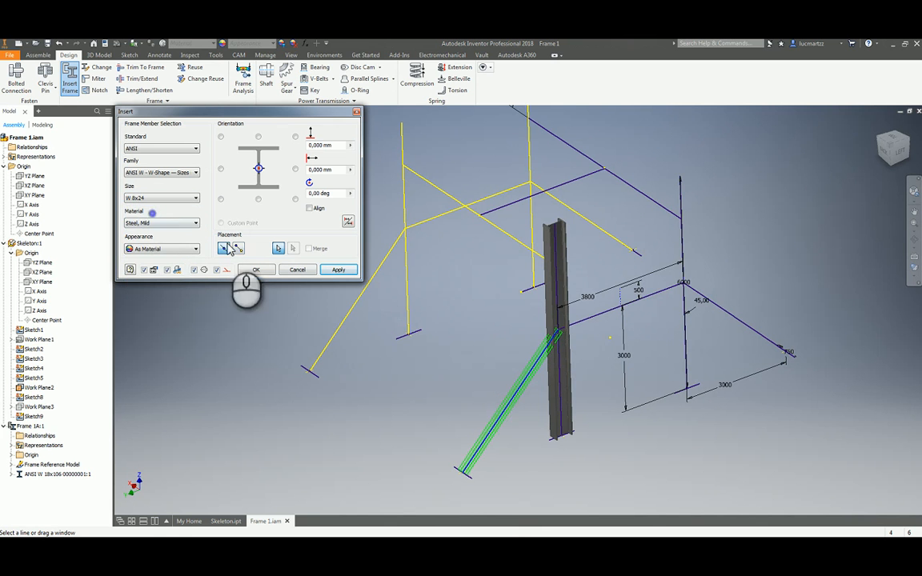
scroll(486, 471, "up", 5)
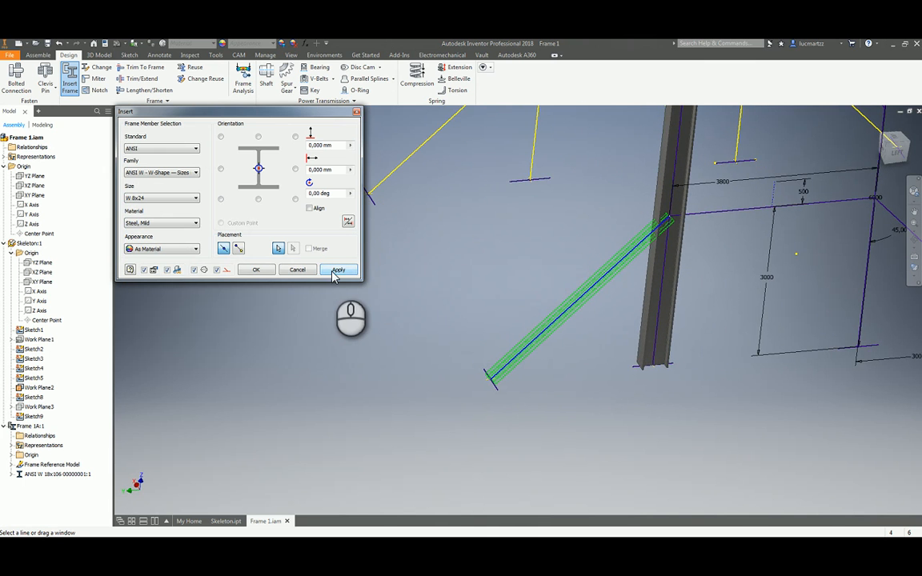
left_click(336, 270)
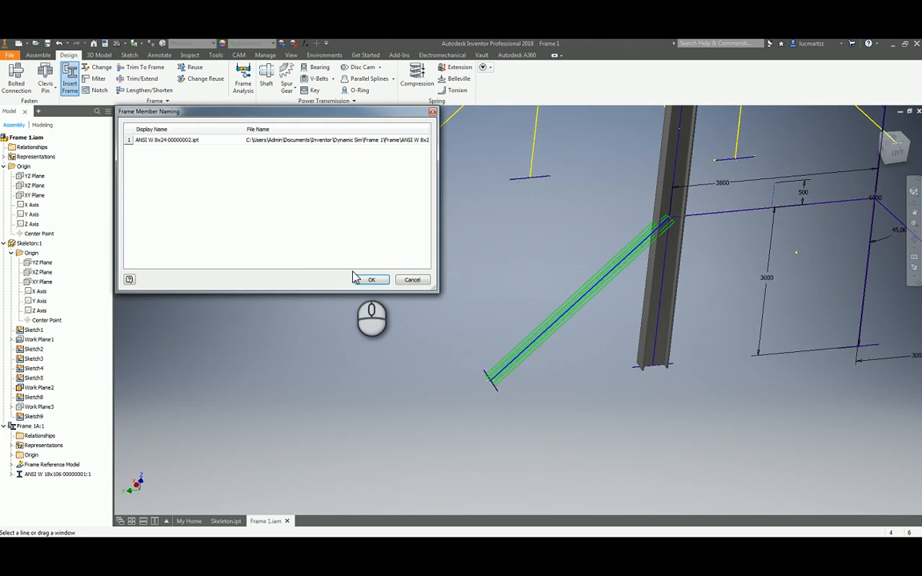
left_click(368, 281)
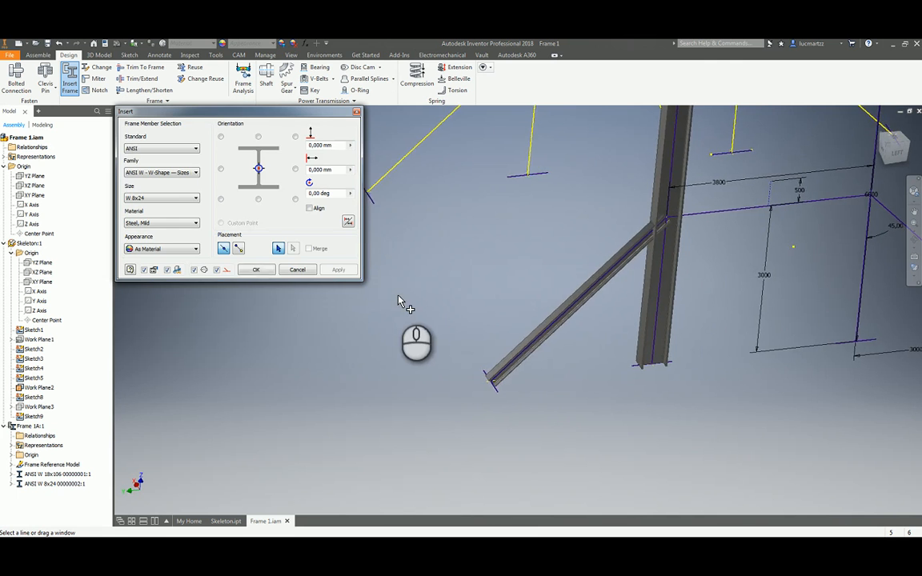
Select the short line at the brace's foot and set its member to ANSI AISC (Rectangular) - Flat Bar Steel, size 12x7/8.
scroll(472, 396, "up", 5)
scroll(482, 428, "up", 3)
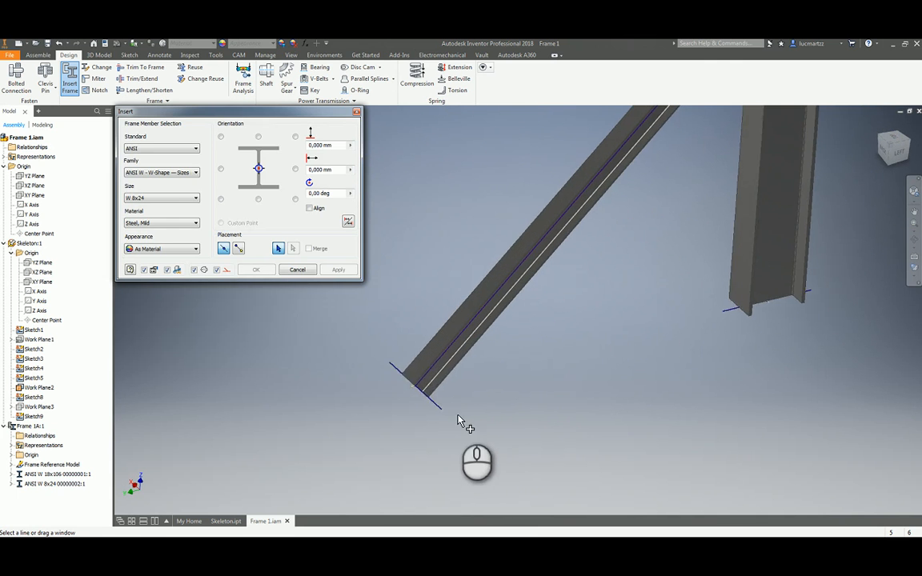
left_click(457, 380)
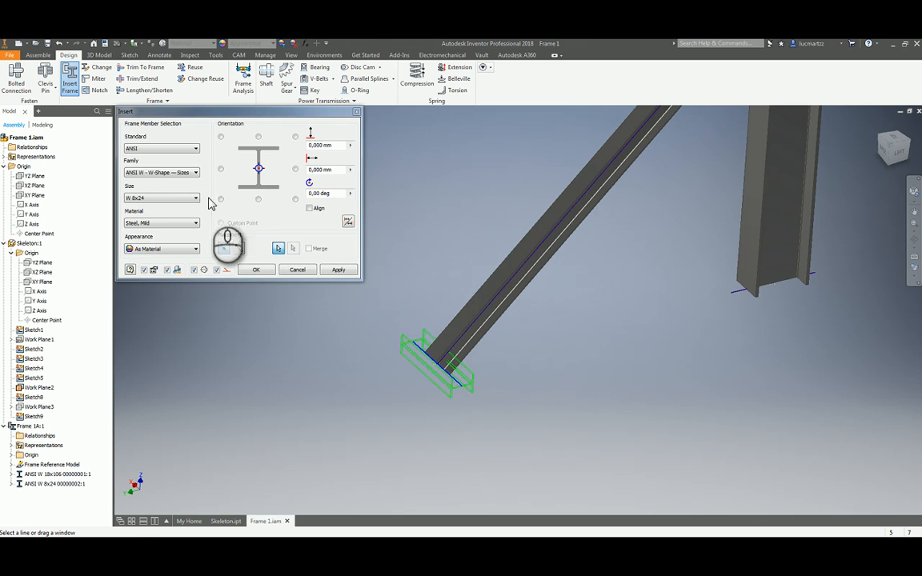
left_click(160, 172)
scroll(184, 212, "up", 3)
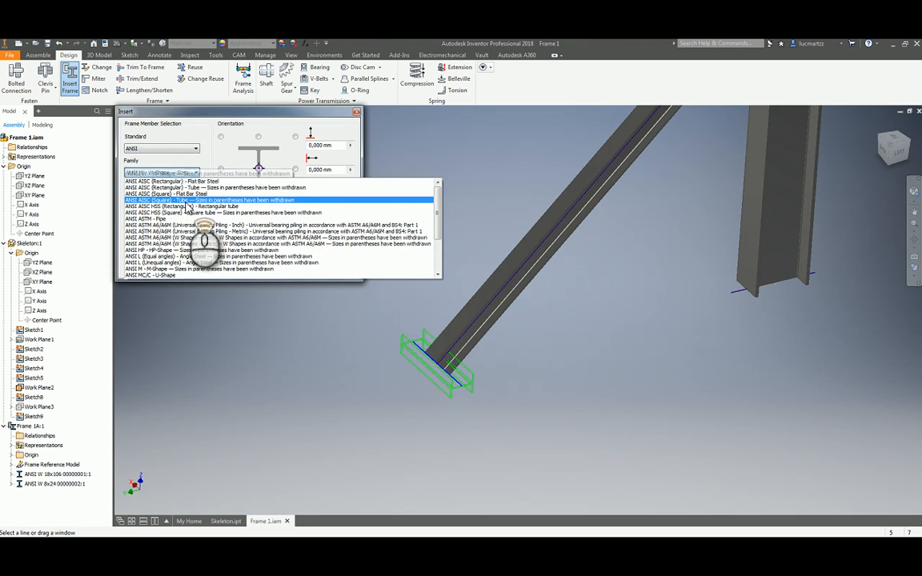
left_click(193, 181)
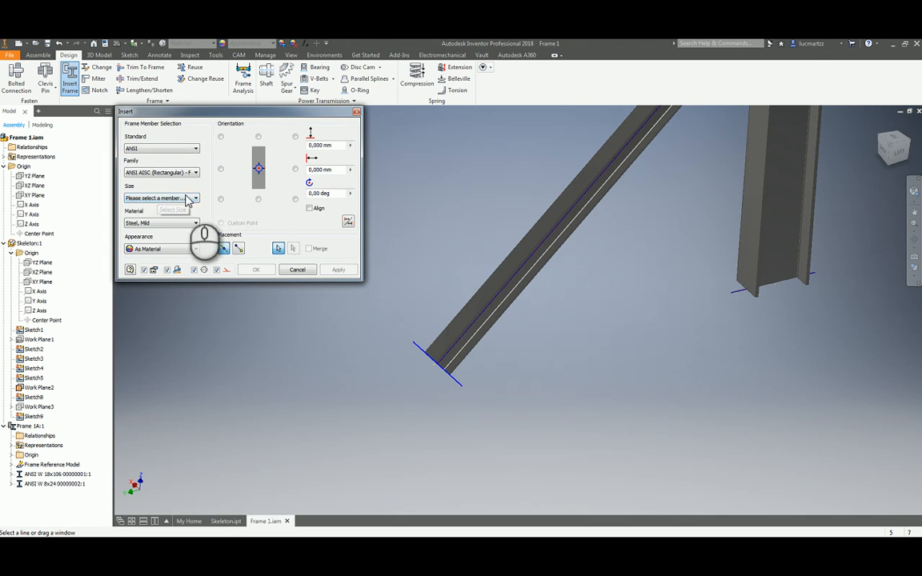
left_click_drag(196, 222, 164, 300)
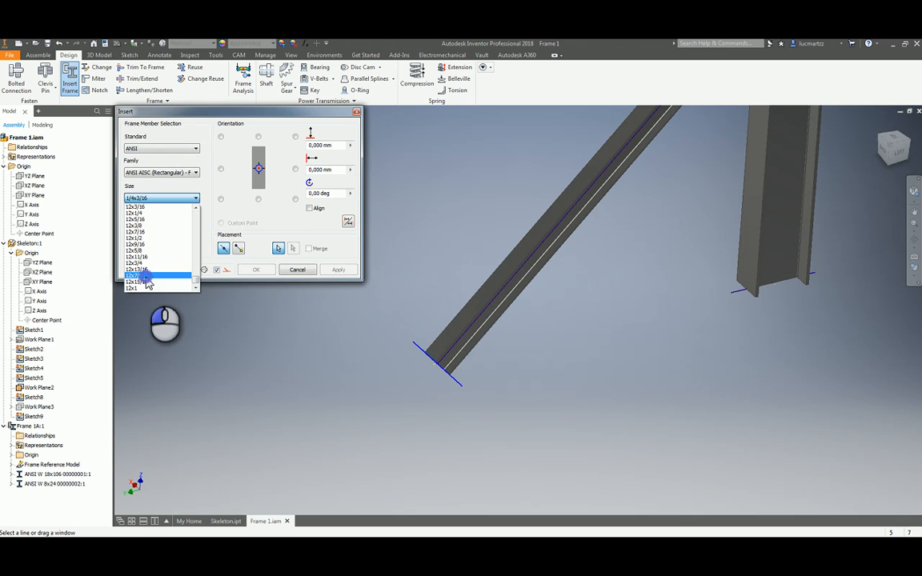
left_click(144, 276)
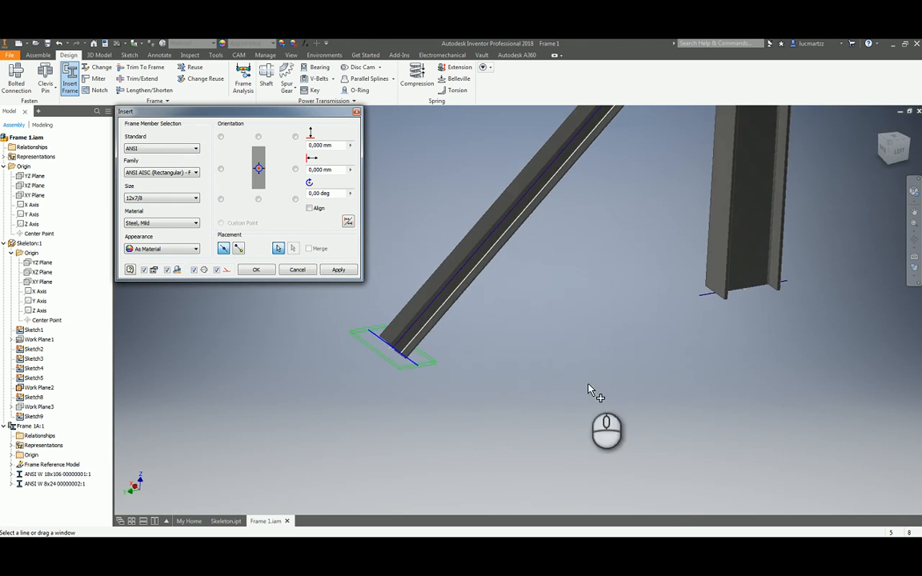
left_click(707, 295)
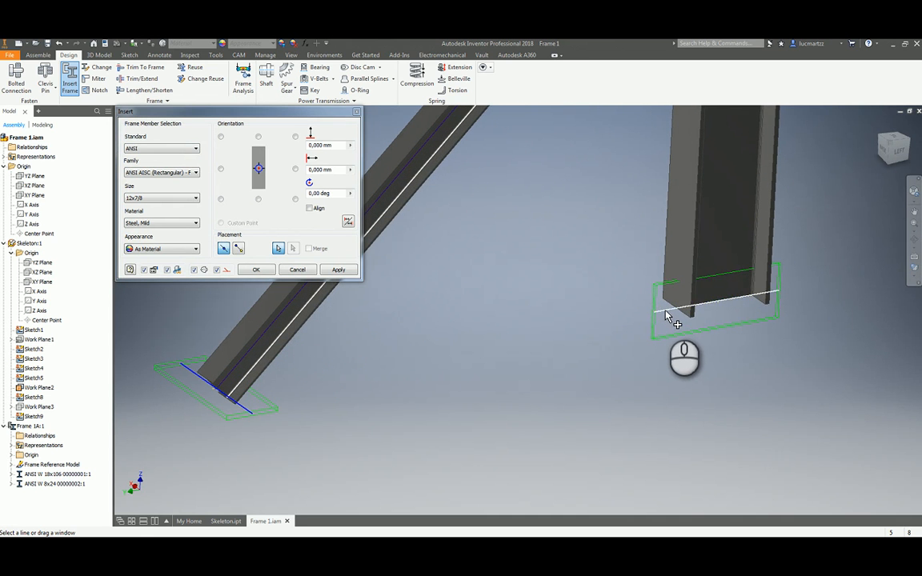
left_click(668, 314)
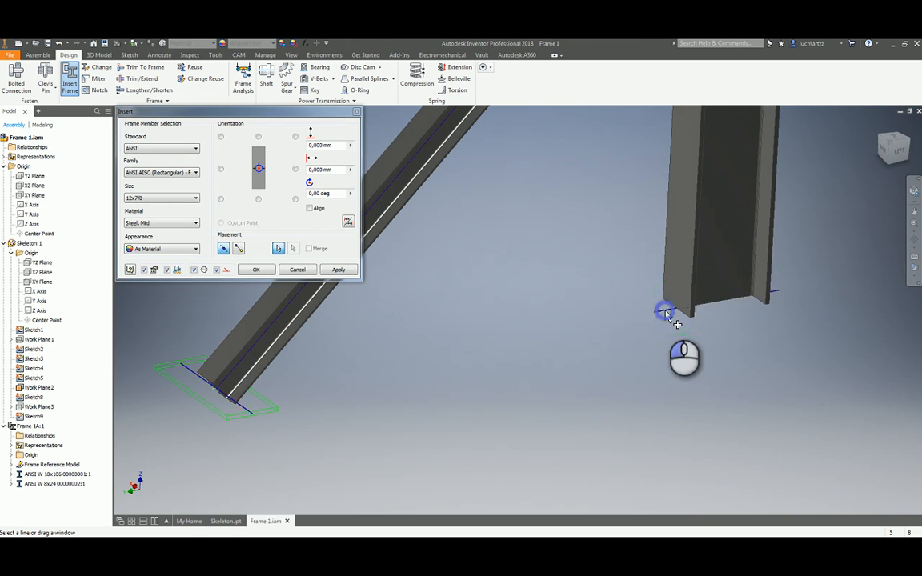
left_click(770, 298)
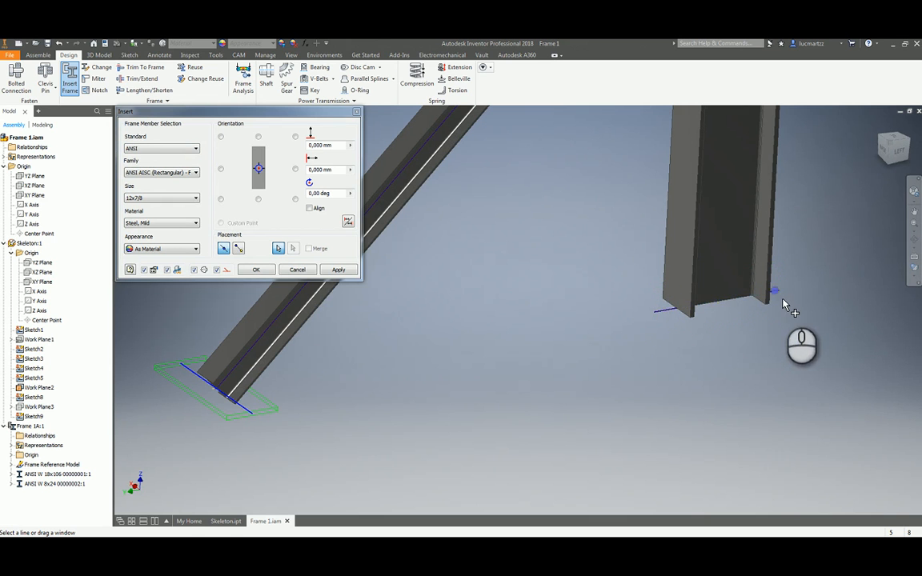
left_click(777, 293)
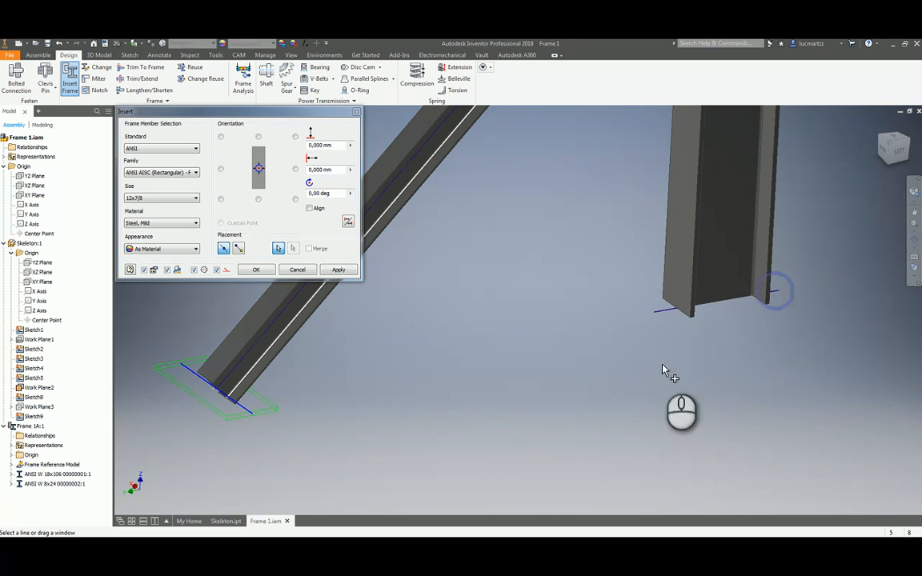
Compare the flat bar's left-middle and right-middle insertion points against the brace's foot and set the profile to right-middle.
left_click(898, 151)
scroll(444, 334, "up", 5)
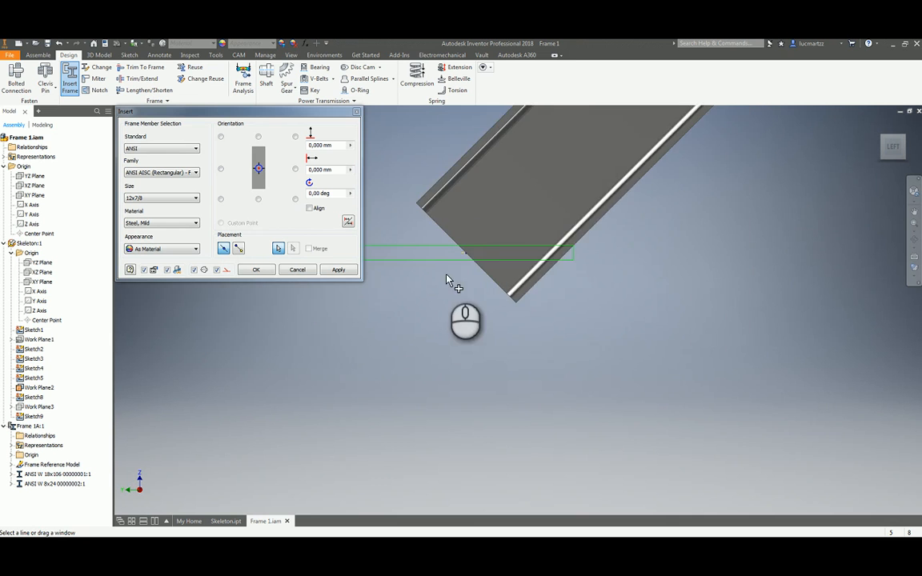
middle_click_drag(447, 268, 475, 292)
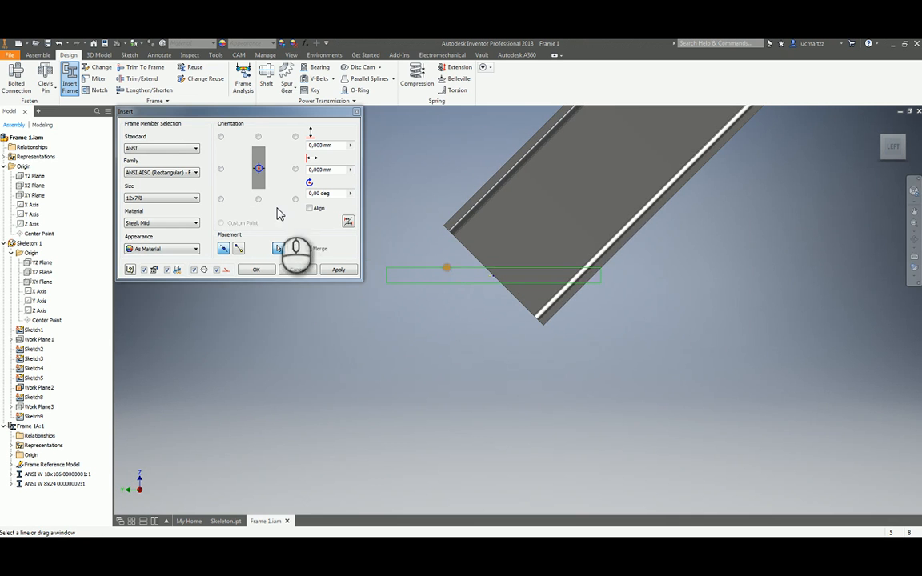
left_click(220, 170)
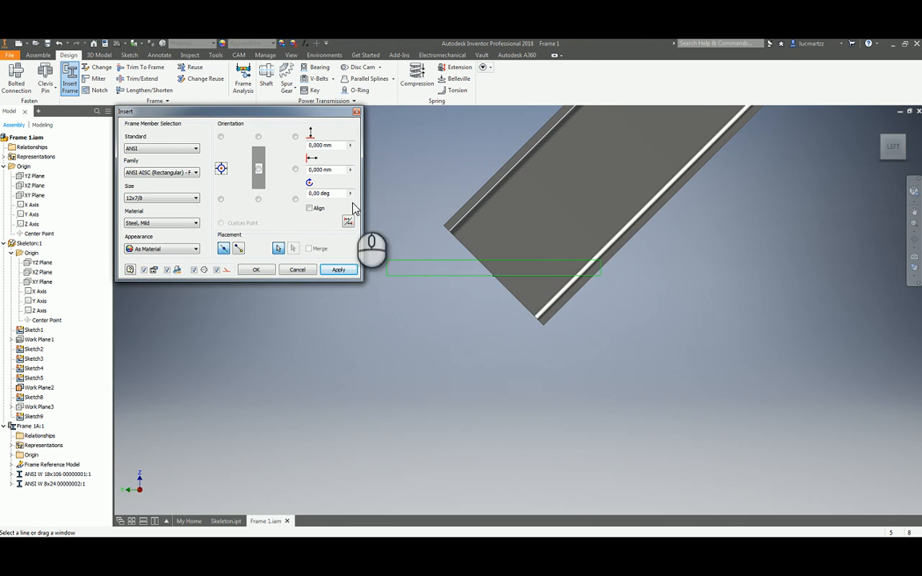
scroll(592, 256, "up", 3)
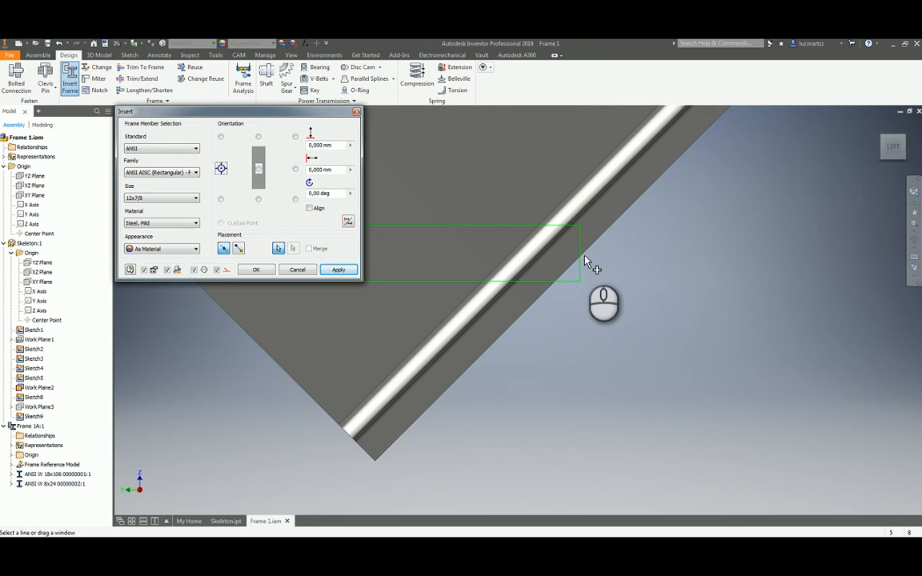
scroll(589, 262, "down", 3)
left_click(294, 168)
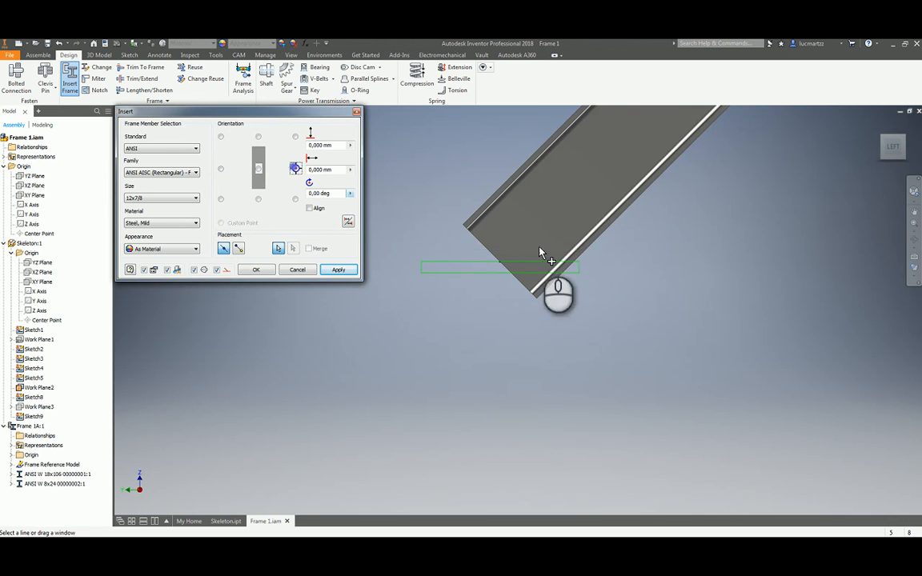
scroll(559, 272, "up", 3)
scroll(555, 269, "down", 3)
scroll(542, 290, "down", 5)
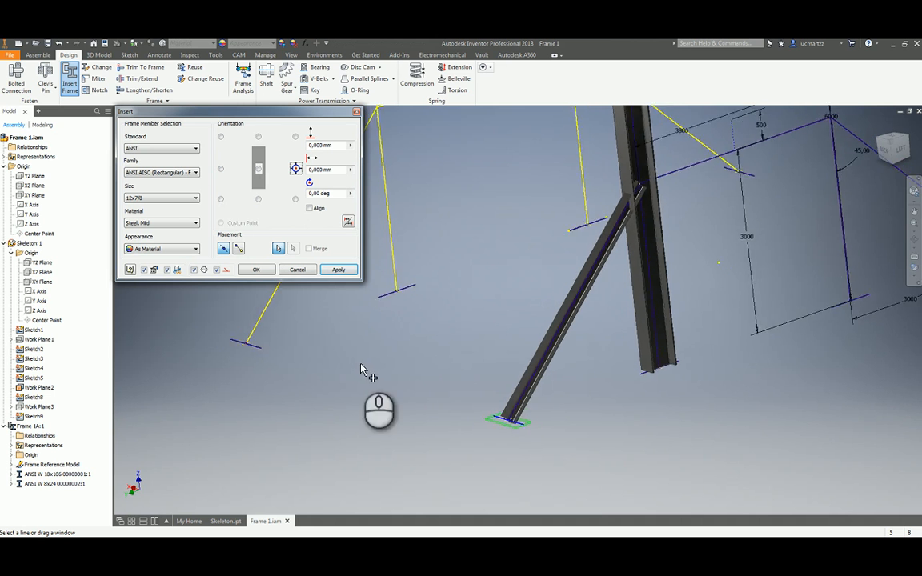
scroll(433, 424, "up", 3)
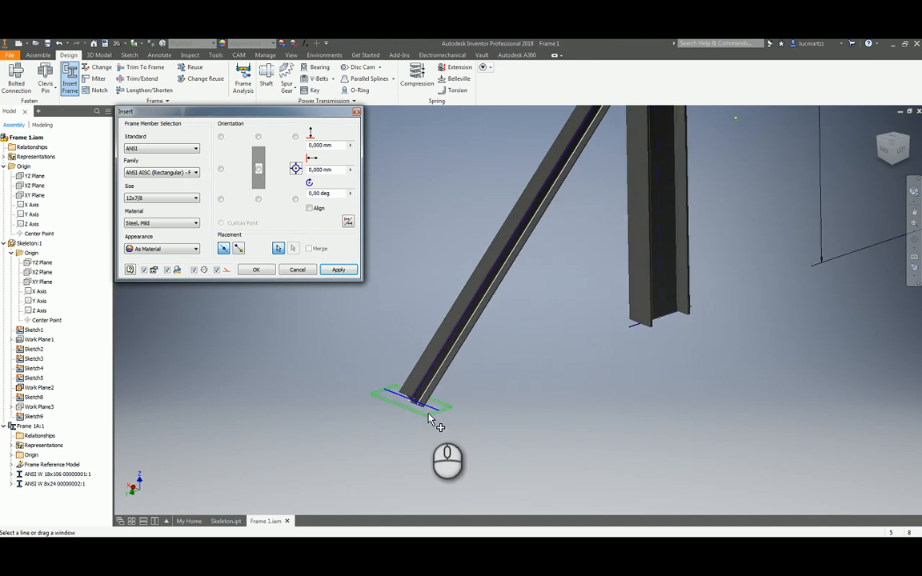
scroll(440, 411, "down", 6)
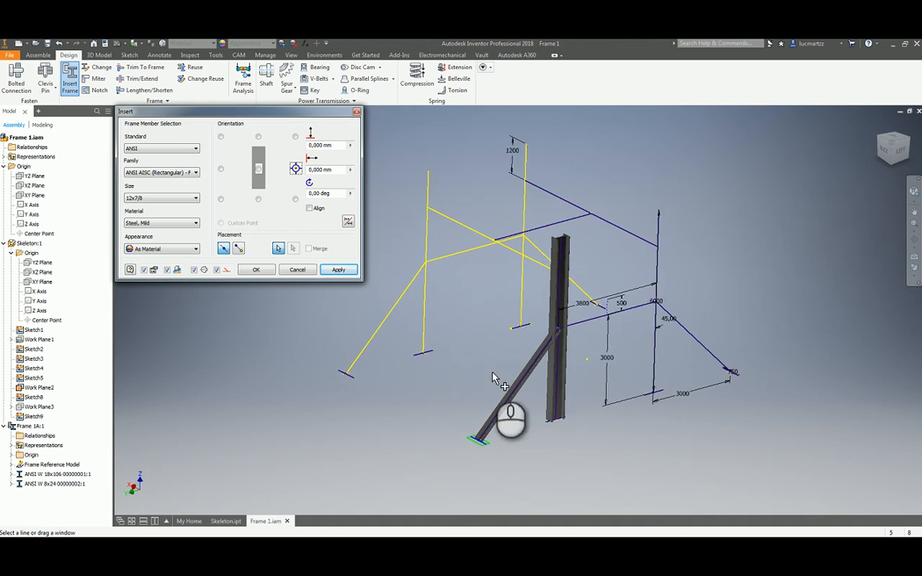
scroll(621, 465, "up", 1)
scroll(621, 464, "up", 4)
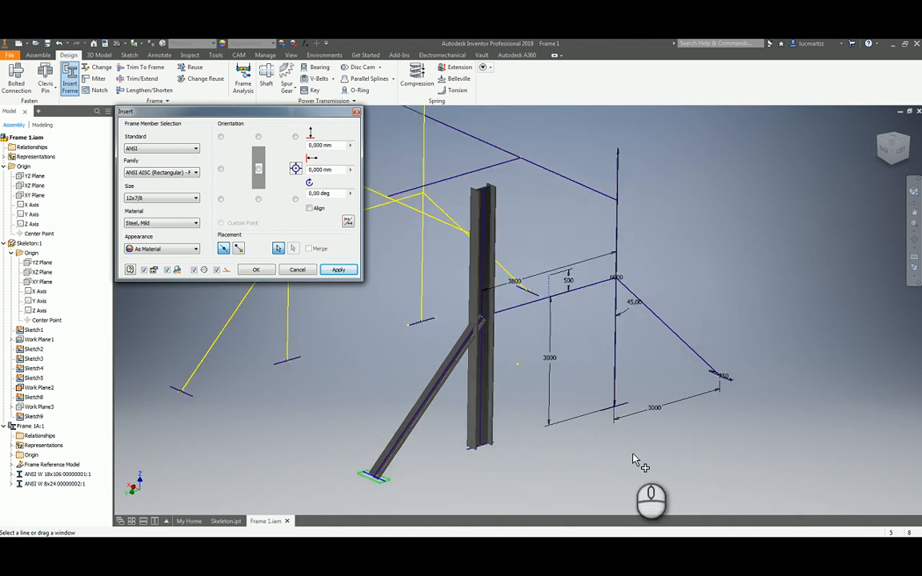
Insert the 12x7/8 flat bar base plate at the diagonal brace's foot, keeping the default member name.
left_click(337, 271)
left_click(370, 280)
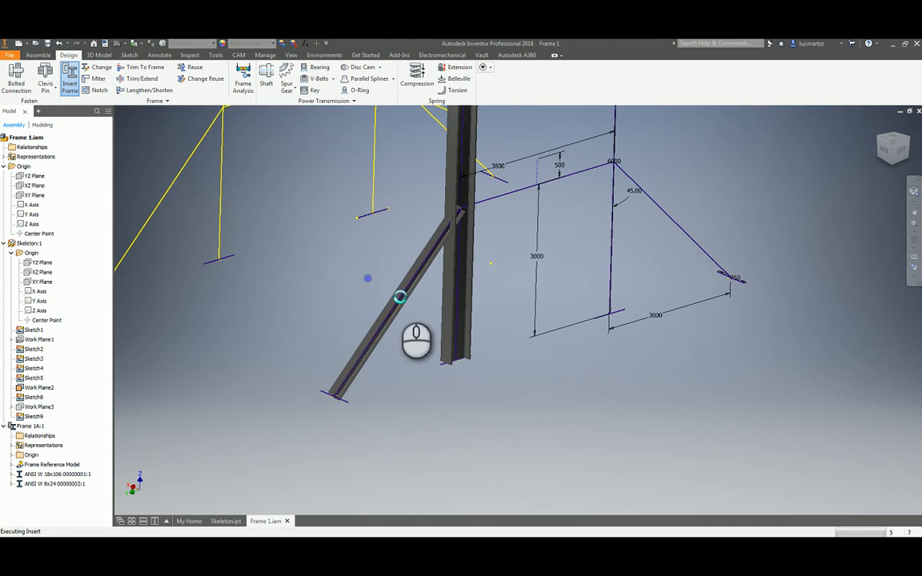
Select the short line at the column's foot for another 12x7/8 flat bar and set its rotation to -90 degrees.
left_click(443, 369)
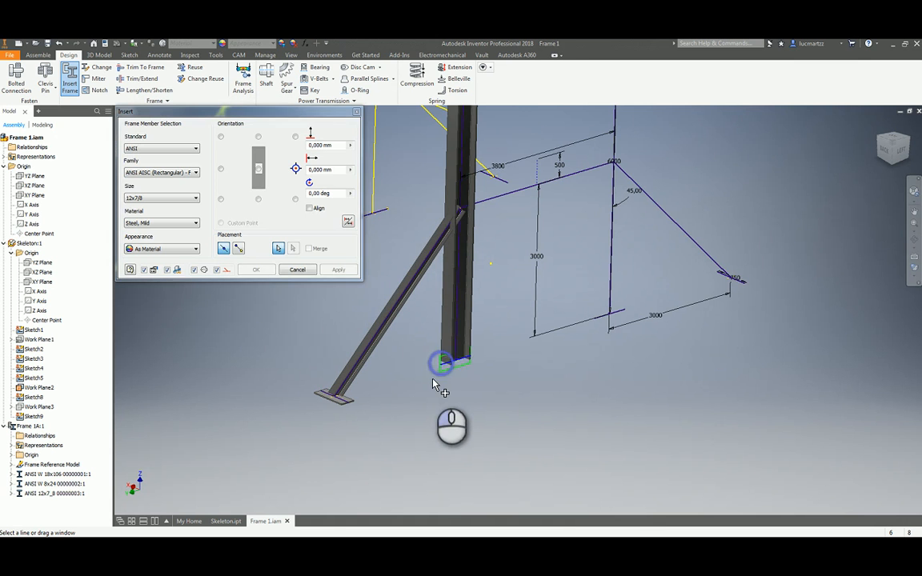
scroll(440, 370, "up", 5)
middle_click_drag(493, 365, 301, 219, "shift")
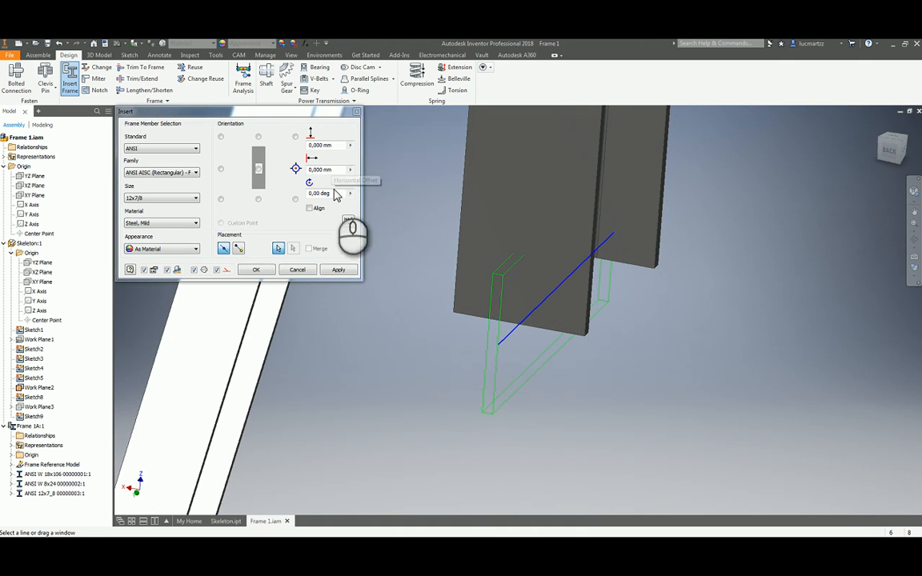
left_click(335, 193)
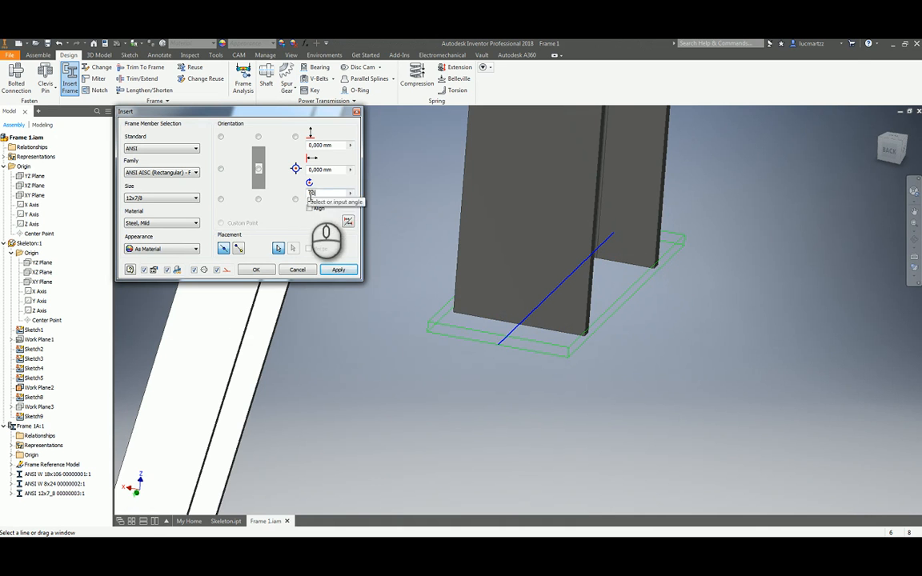
left_click(310, 194)
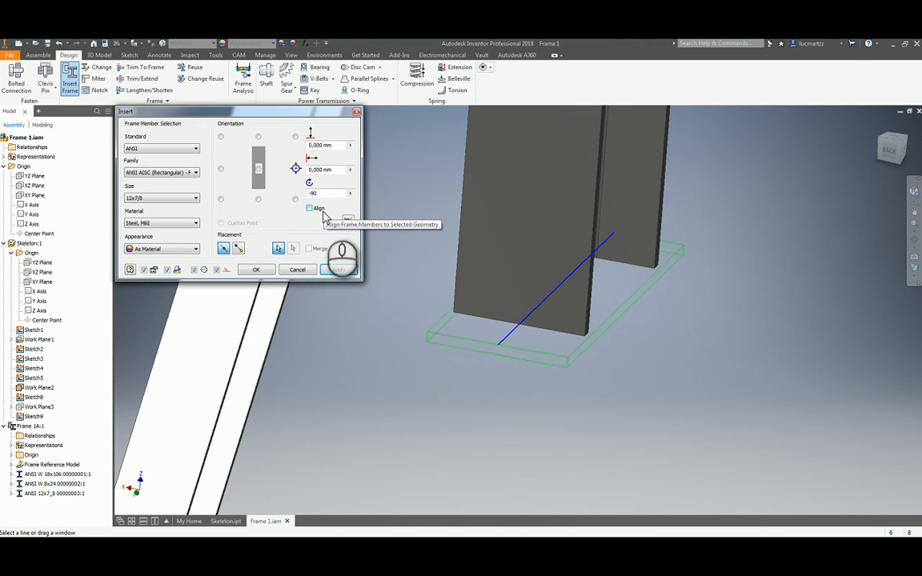
Examine the rotated flat bar preview under the column and the plate at the brace's foot from the back and left views.
left_click(890, 150)
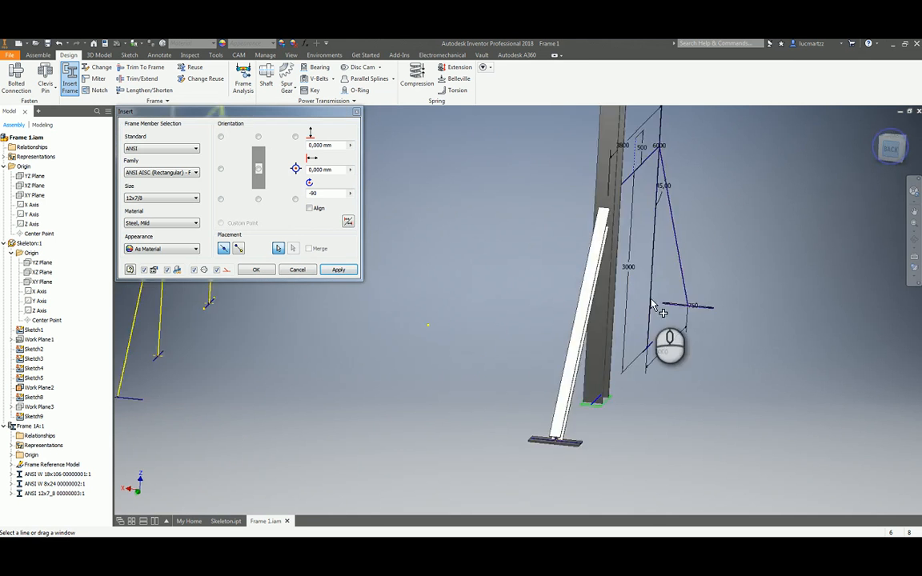
scroll(644, 392, "down", 5)
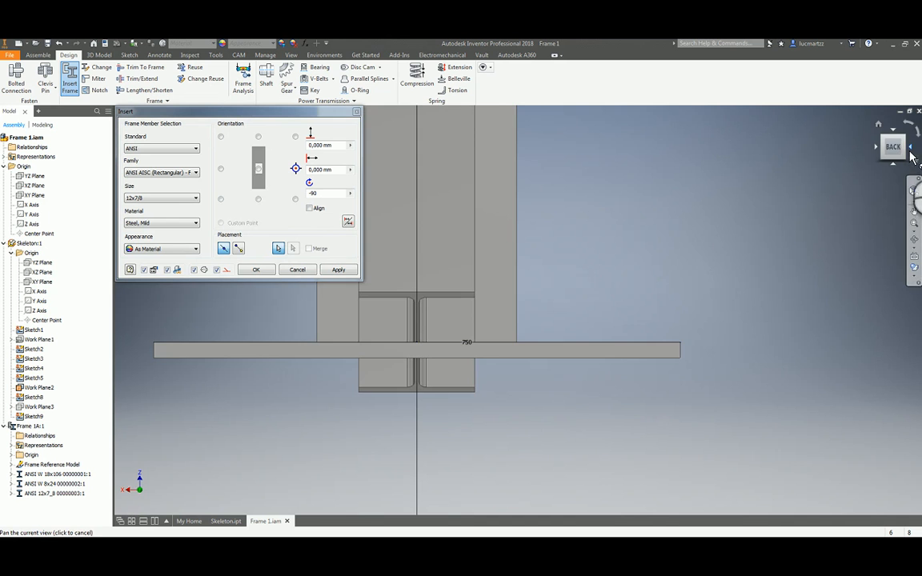
left_click(910, 151)
scroll(392, 393, "down", 5)
scroll(438, 382, "up", 4)
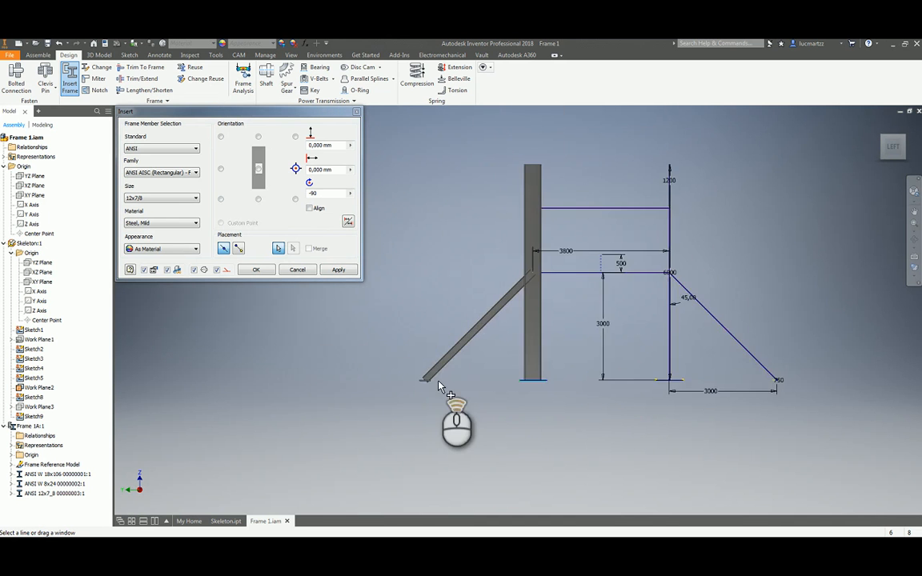
scroll(464, 381, "down", 4)
scroll(592, 353, "up", 4)
middle_click_drag(665, 349, 655, 365)
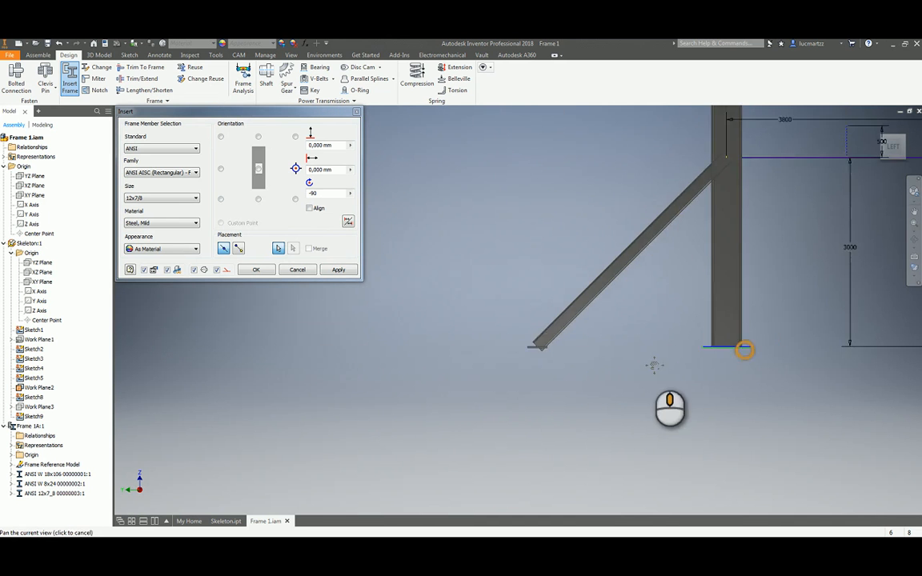
scroll(664, 365, "down", 3)
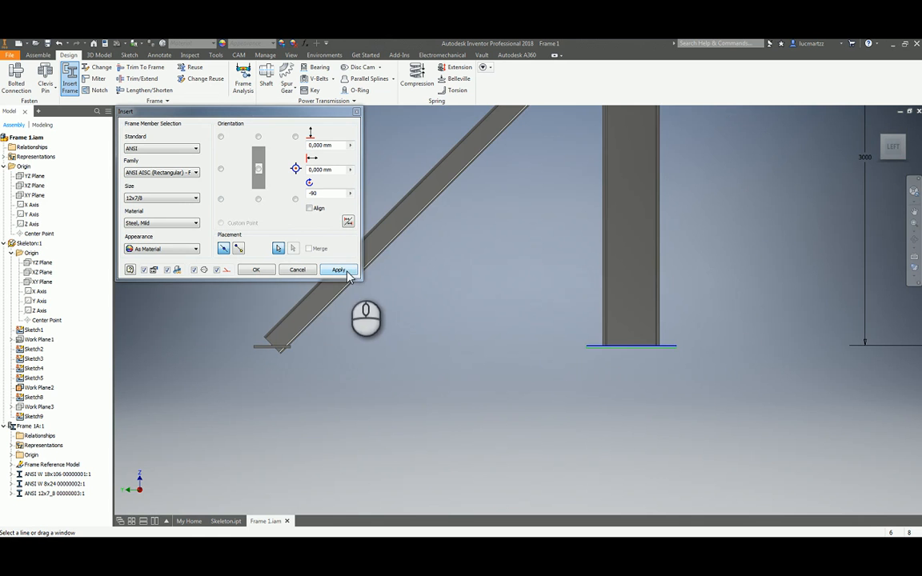
Insert the rotated 12x7/8 flat bar under the column as its base plate, keeping the default member name.
middle_click_drag(755, 372, 652, 430, "shift")
scroll(640, 416, "down", 5)
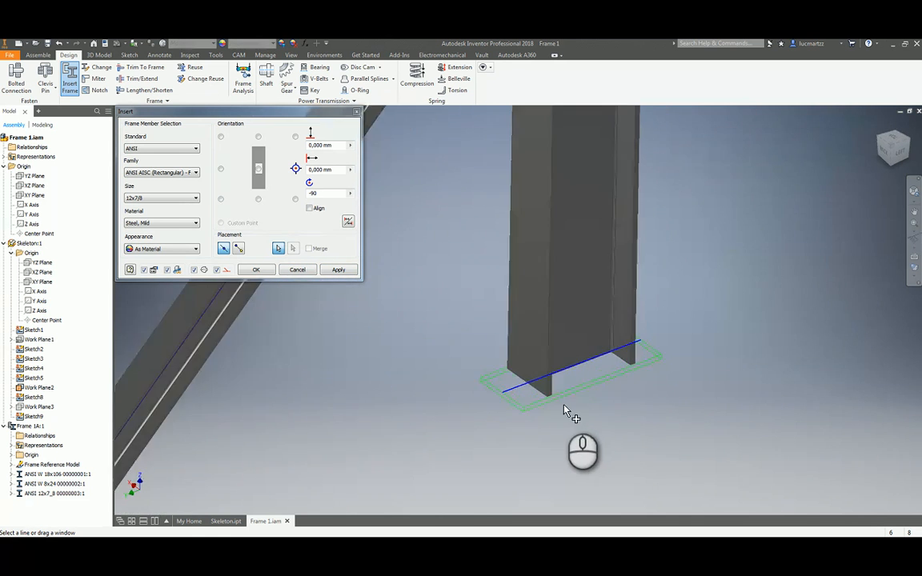
left_click(256, 270)
left_click(371, 279)
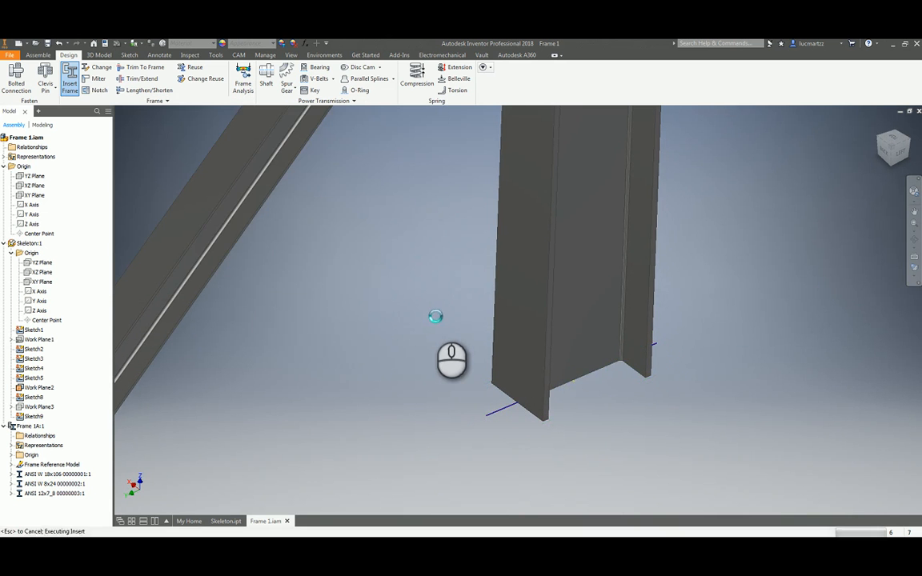
Trim the W 8x24 brace's upper end to the column's outer flange face with a 0 mm offset.
scroll(453, 329, "up", 4)
scroll(451, 332, "up", 5)
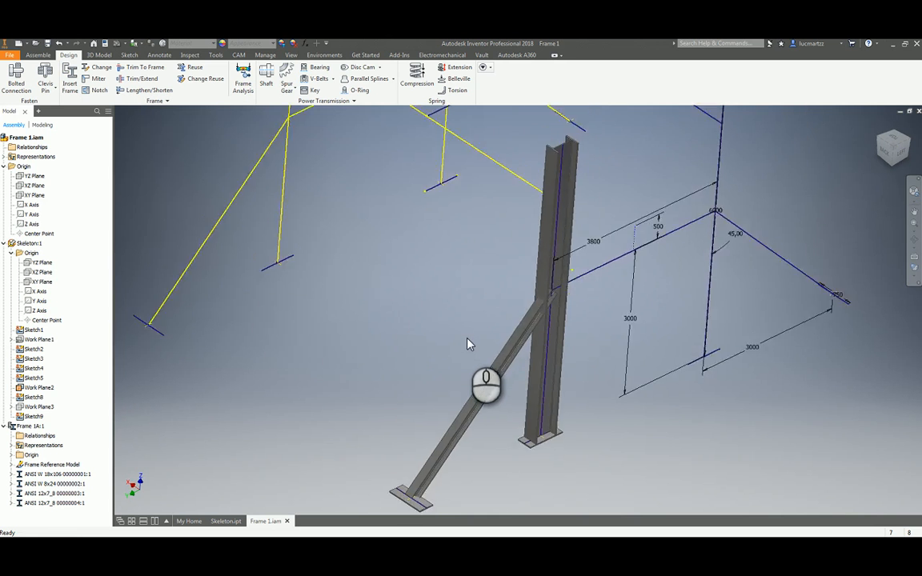
scroll(467, 340, "down", 4)
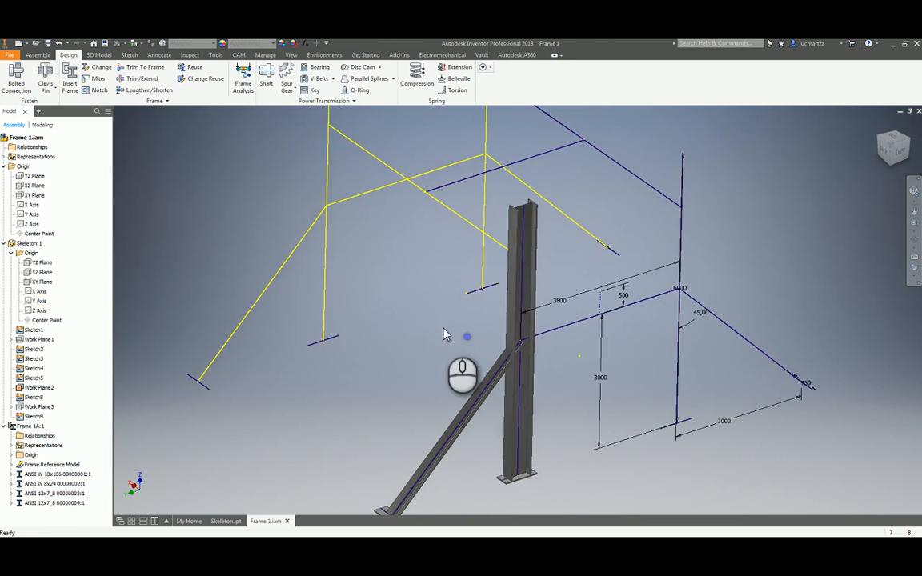
scroll(445, 333, "up", 5)
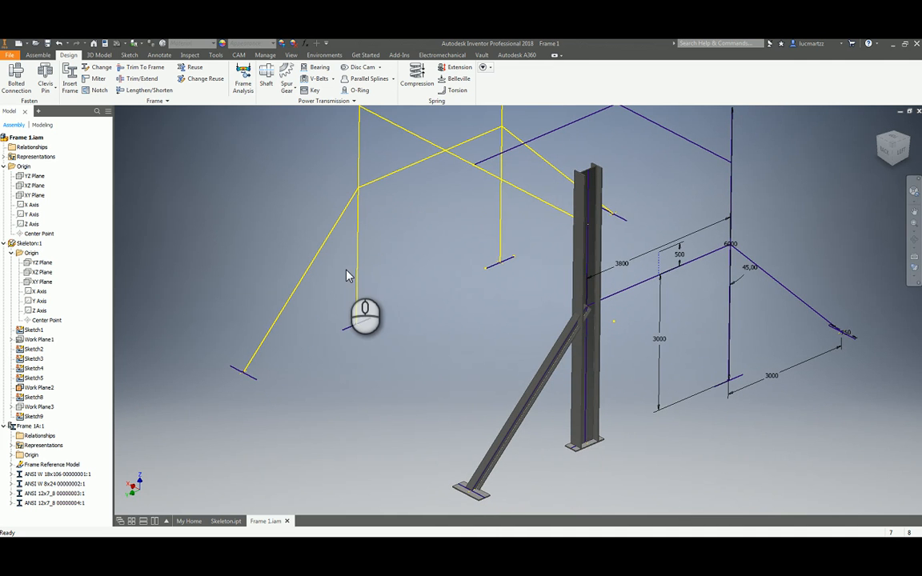
left_click(136, 80)
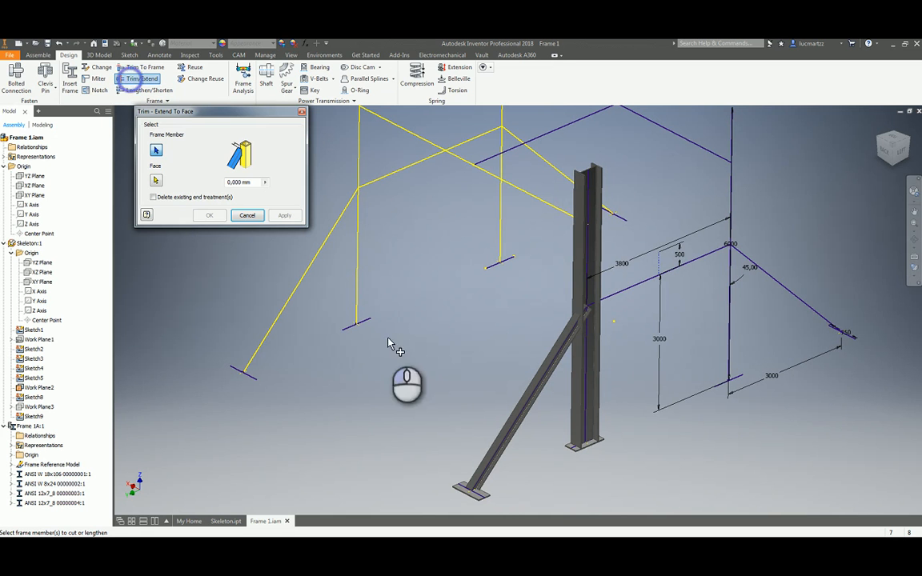
scroll(593, 352, "up", 5)
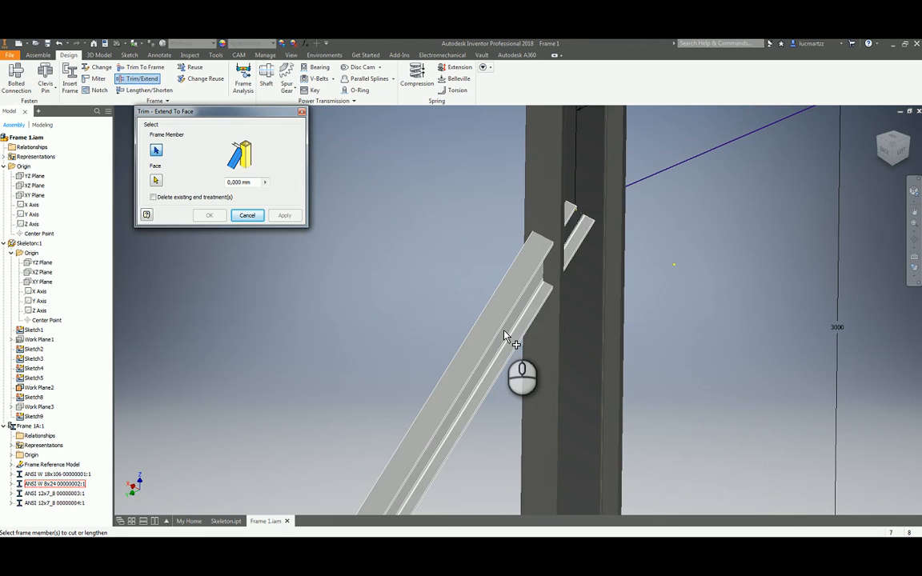
left_click(504, 332)
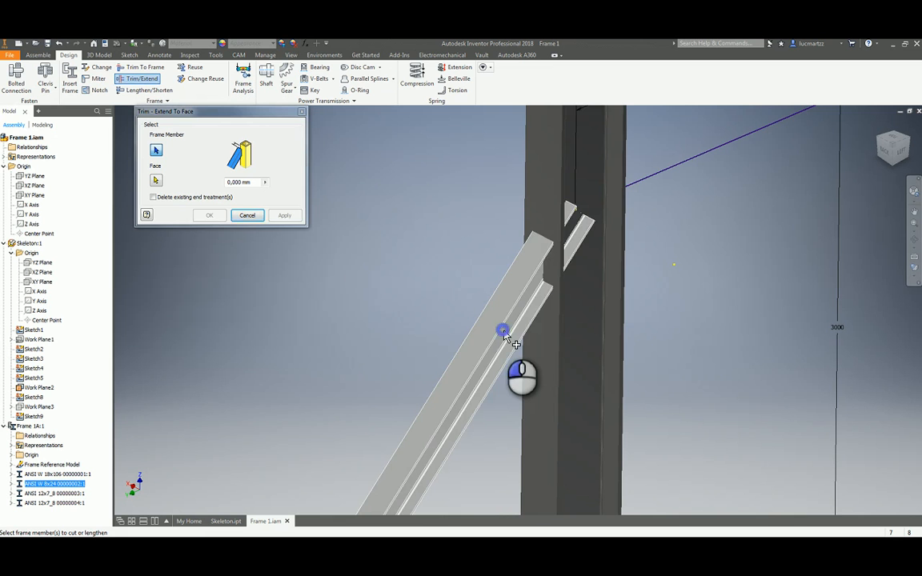
left_click(156, 180)
left_click(533, 190)
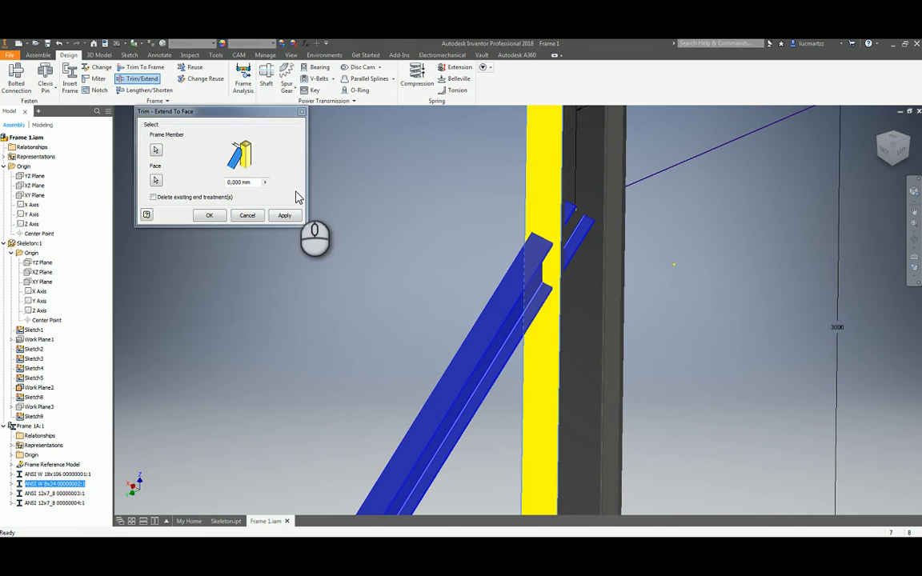
left_click(284, 215)
Trim the W 8x24 brace's lower end to the top face of its base plate with a 0 mm offset.
scroll(453, 353, "down", 5)
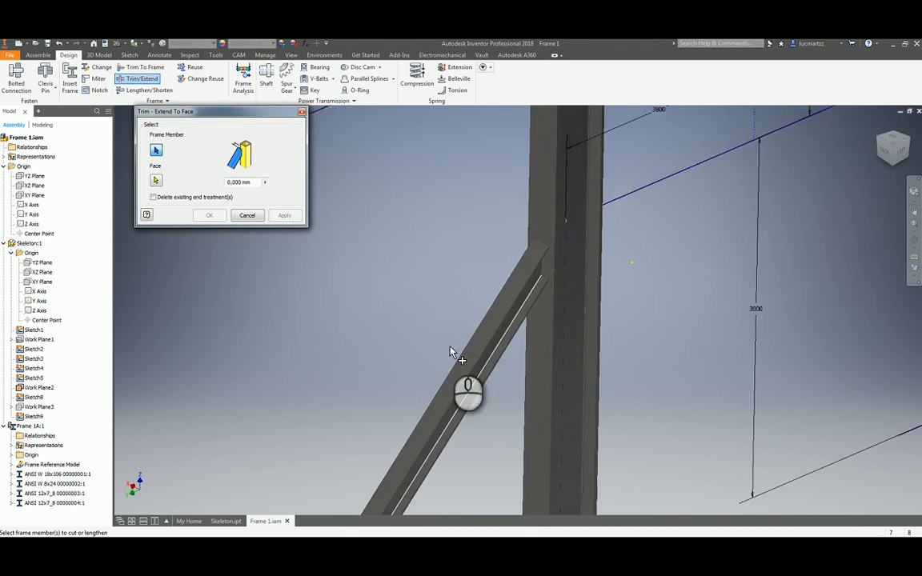
scroll(461, 289, "up", 5)
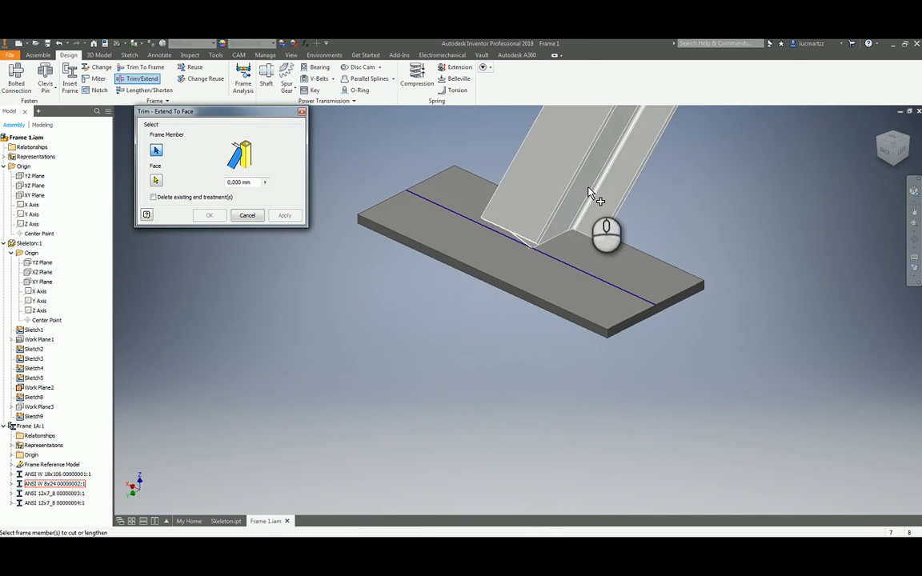
left_click(586, 188)
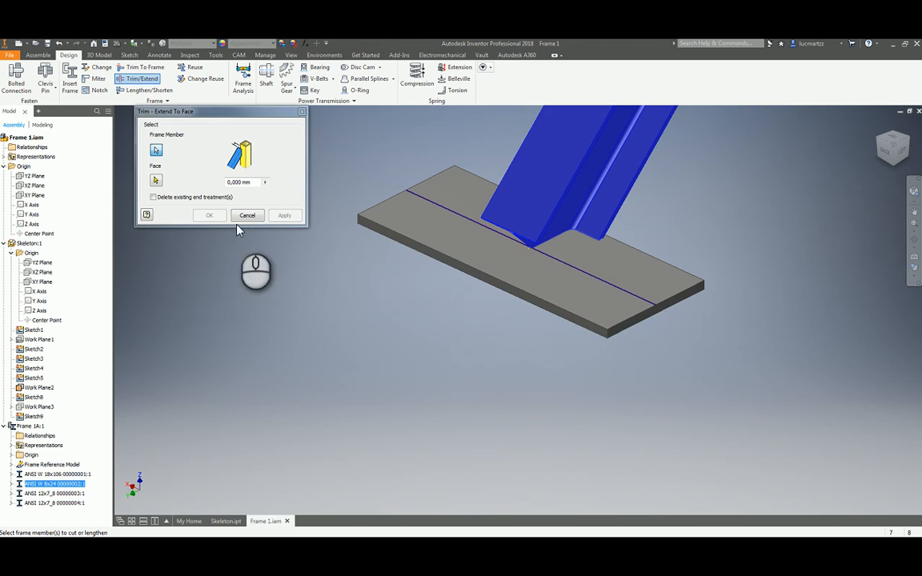
left_click(157, 183)
left_click(508, 246)
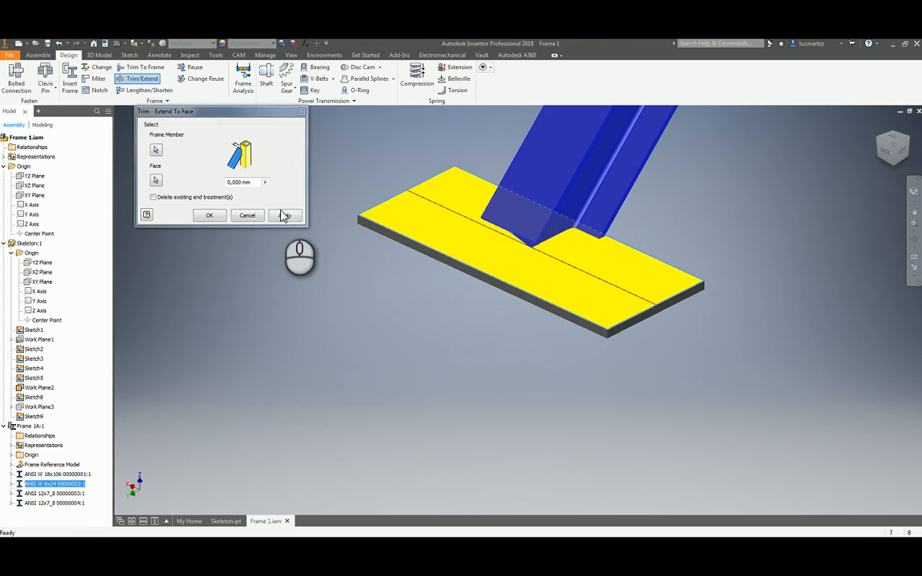
left_click(285, 215)
scroll(561, 312, "down", 6)
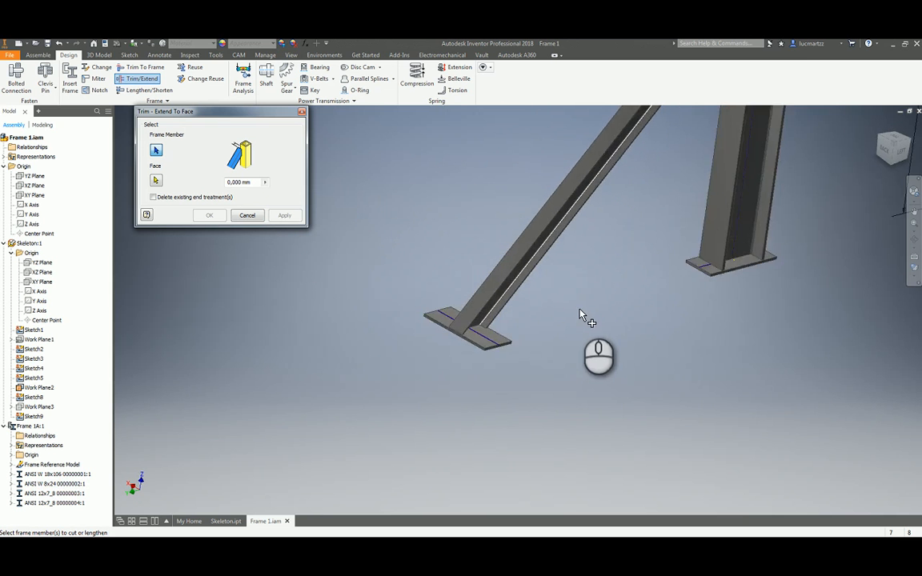
mouse_move(594, 331)
middle_mouse_down("shift")
mouse_move(615, 355)
mouse_move(519, 323)
mouse_move(454, 378)
mouse_move(404, 396)
mouse_move(328, 400)
mouse_move(271, 211)
middle_mouse_up("shift")
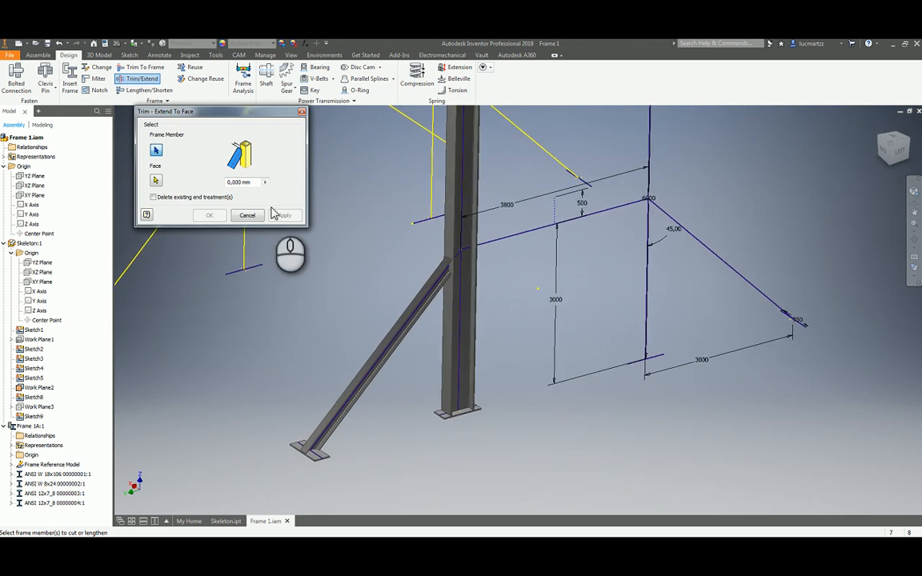
left_click(250, 214)
left_click(362, 295)
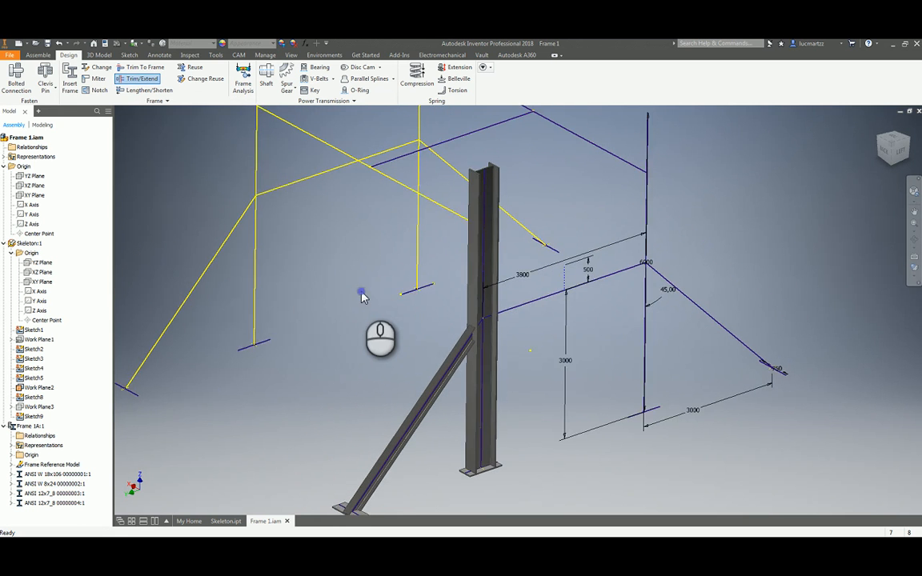
left_click(361, 295)
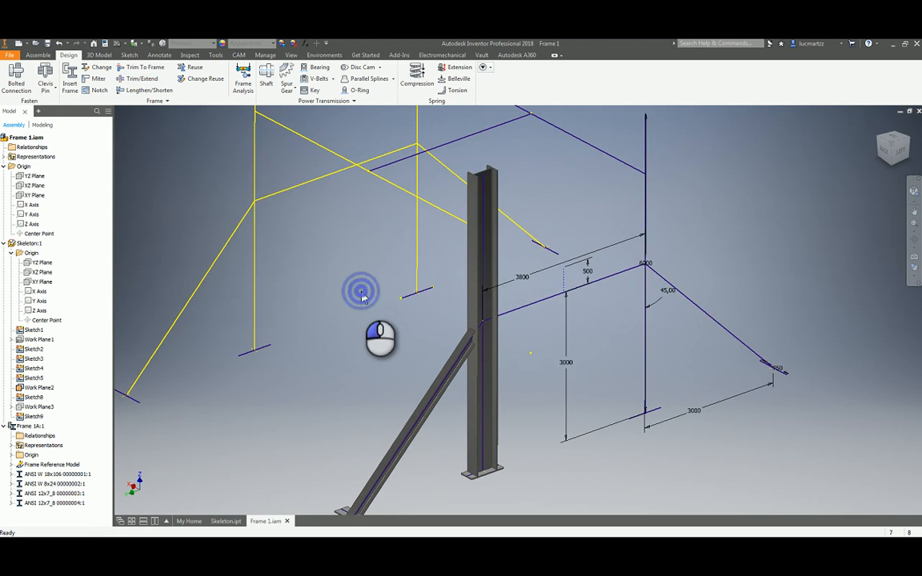
Reuse the W 18x106 column on the three remaining vertical skeleton lines with centred orientation and 0 degree rotation.
left_click(193, 70)
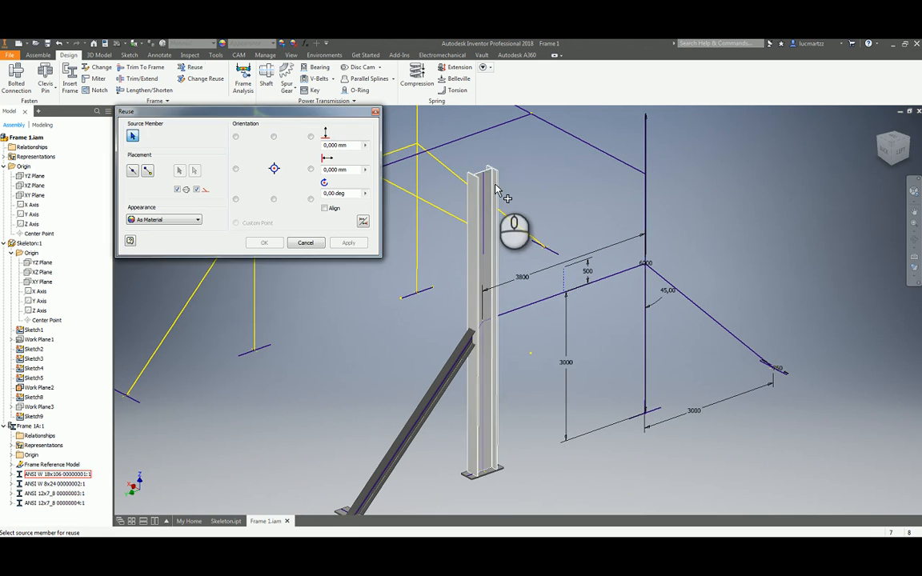
left_click(494, 180)
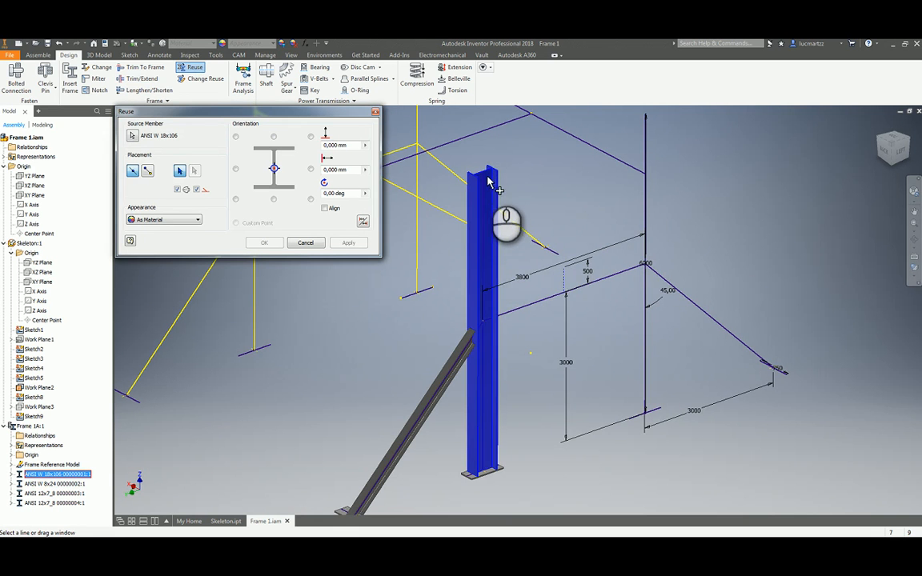
left_click(647, 152)
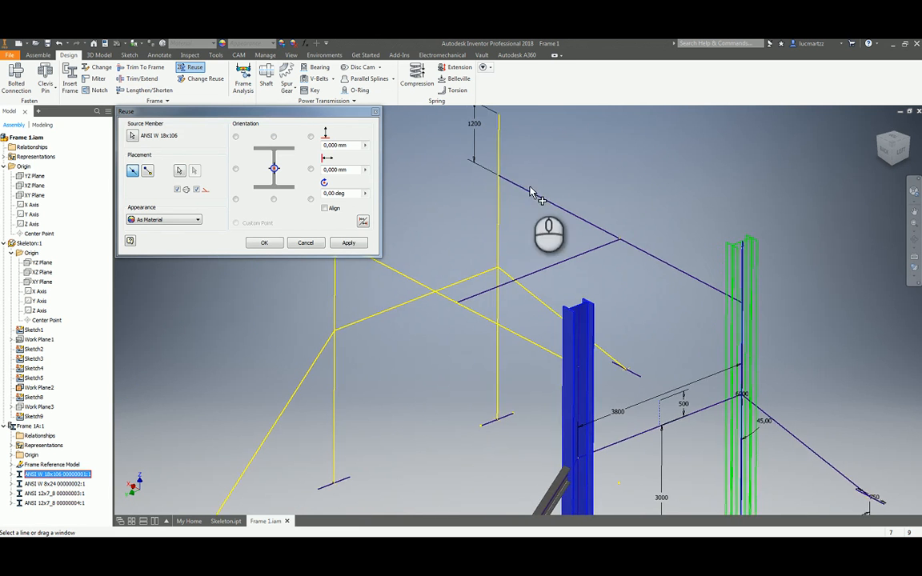
left_click(500, 142)
scroll(497, 202, "down", 3)
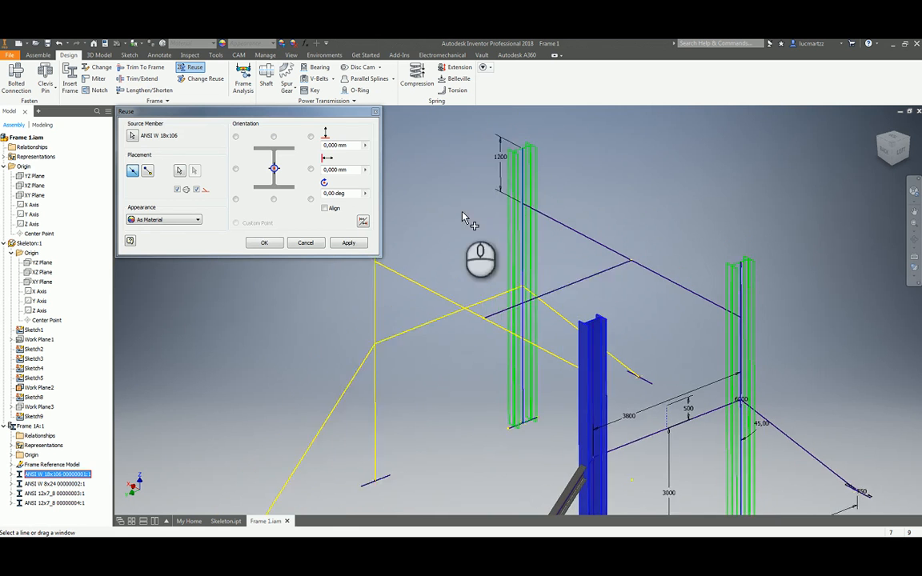
left_click(425, 237)
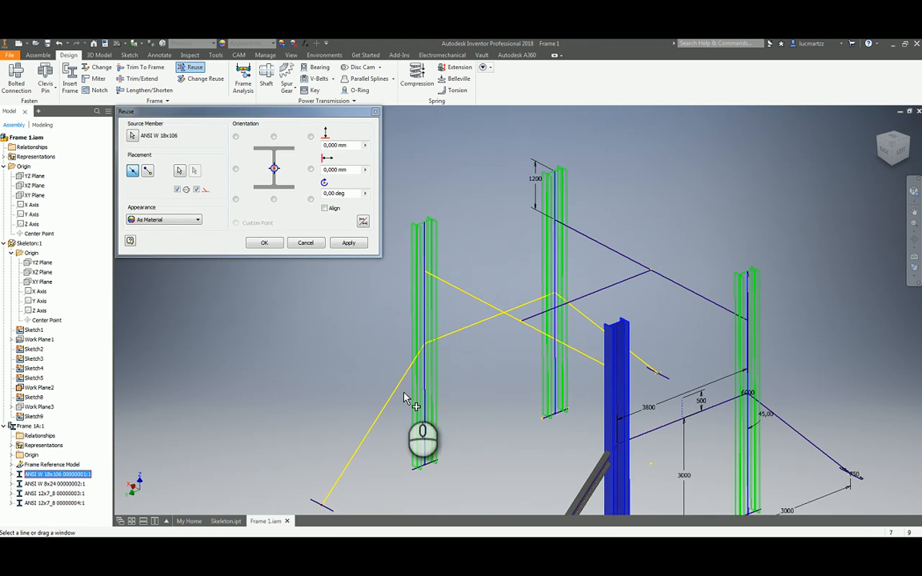
left_click(266, 243)
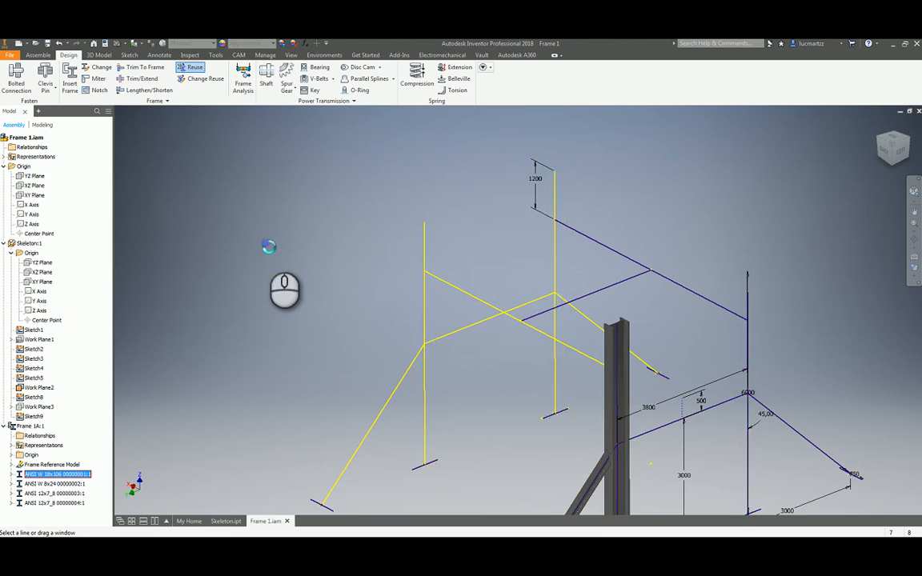
Try to reuse the W 8x24 brace on the diagonal skeleton line with the 45° dimension, with centred orientation and 0 degree rotation.
middle_click_drag(344, 361, 226, 209, "shift")
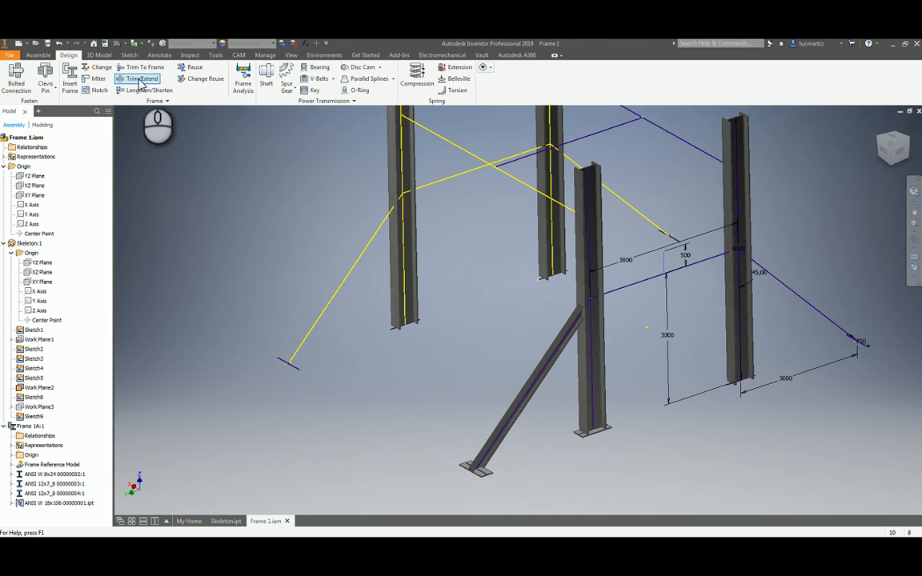
left_click(192, 68)
left_click(563, 343)
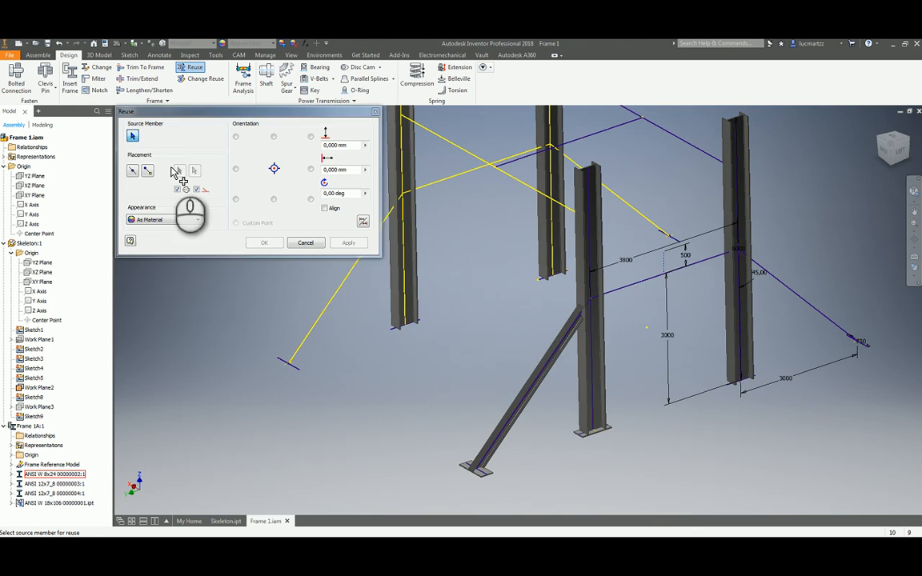
left_click(781, 284)
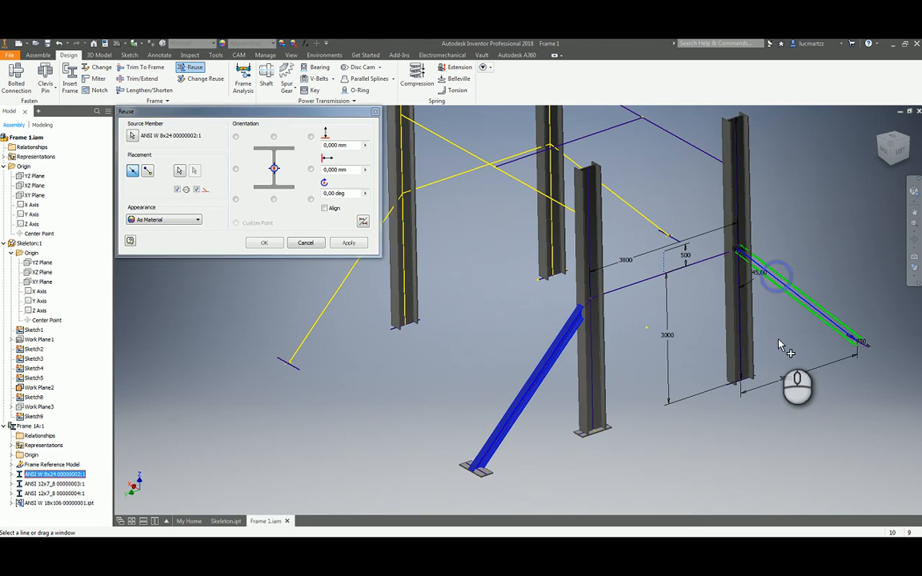
mouse_move(783, 349)
middle_mouse_down("shift")
mouse_move(793, 354)
mouse_move(781, 354)
mouse_move(768, 320)
middle_mouse_up("shift")
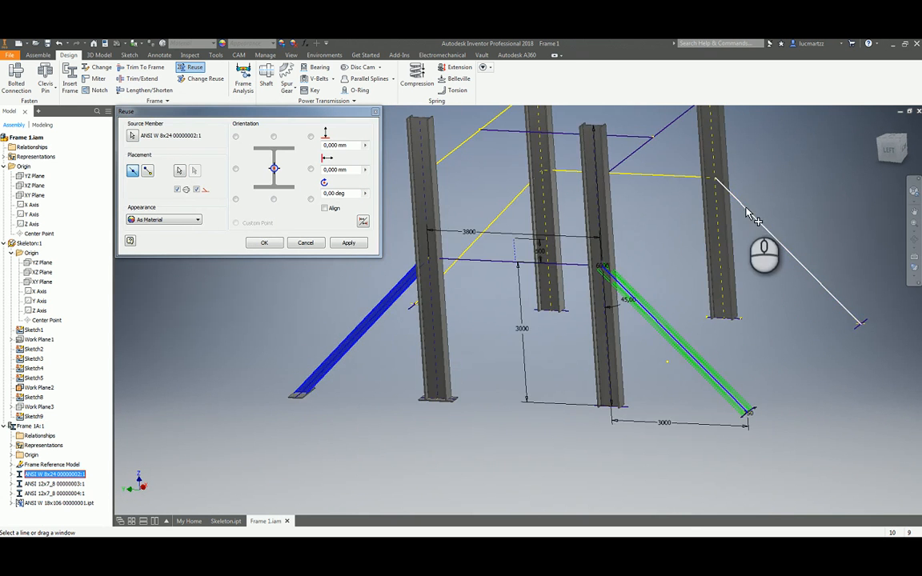
middle_click_drag(693, 377, 739, 356, "shift")
scroll(738, 356, "down", 3)
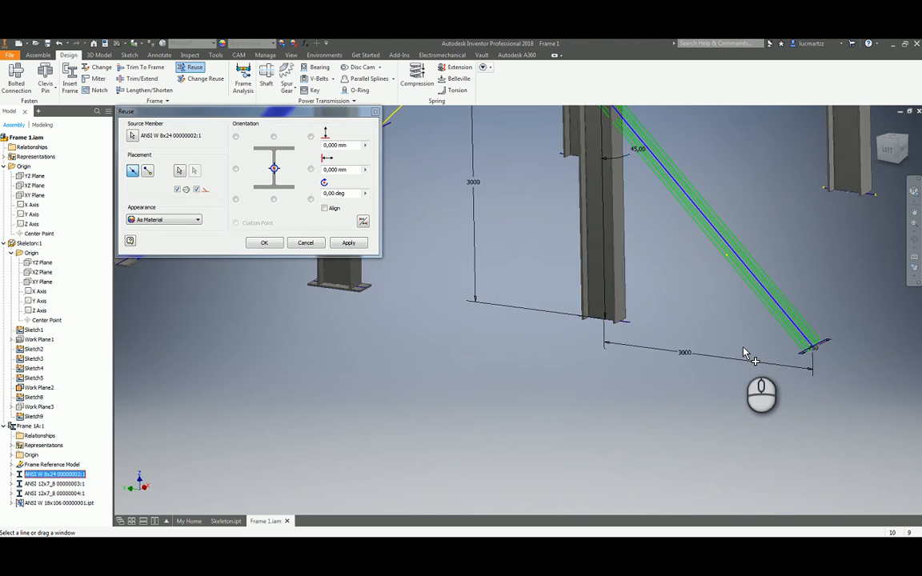
scroll(744, 353, "up", 4)
scroll(744, 353, "down", 2)
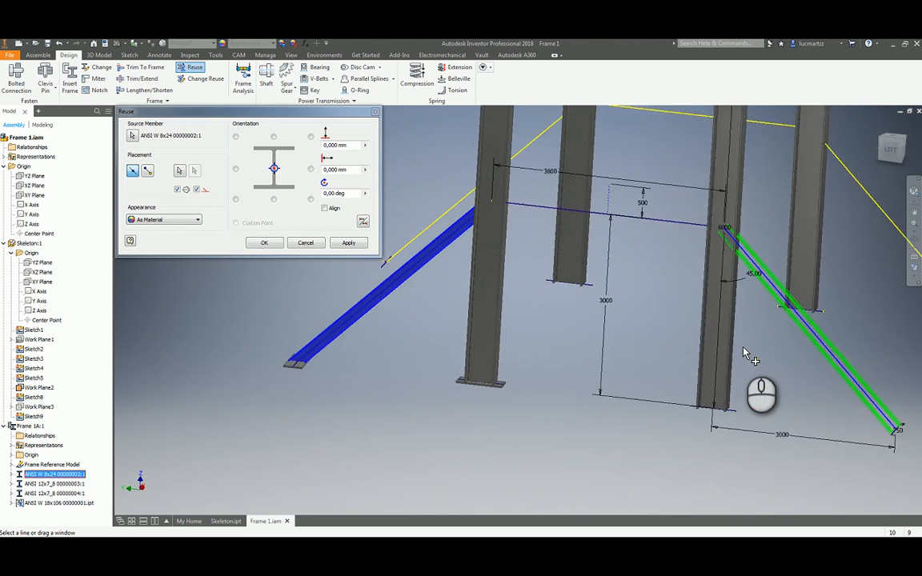
middle_click_drag(744, 353, 552, 240, "shift")
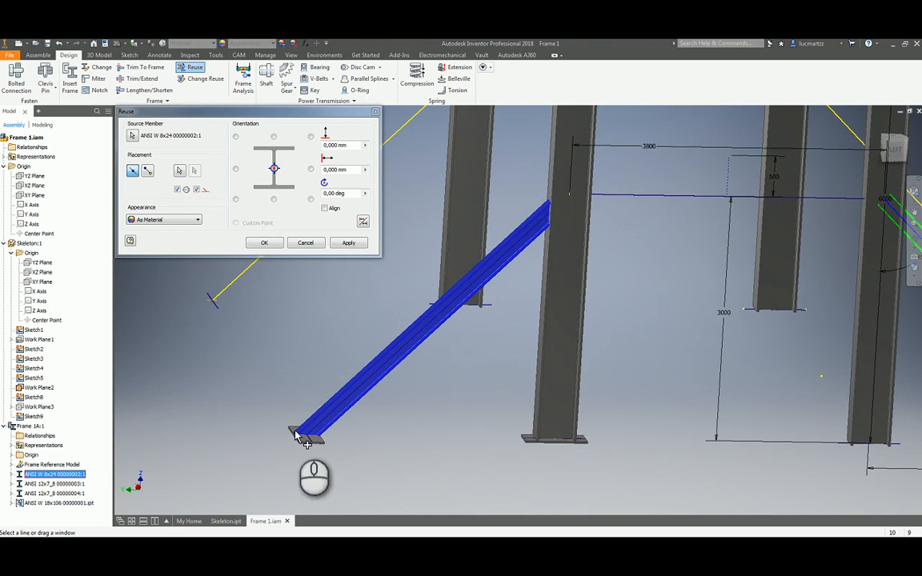
middle_click_drag(418, 371, 547, 262, "shift")
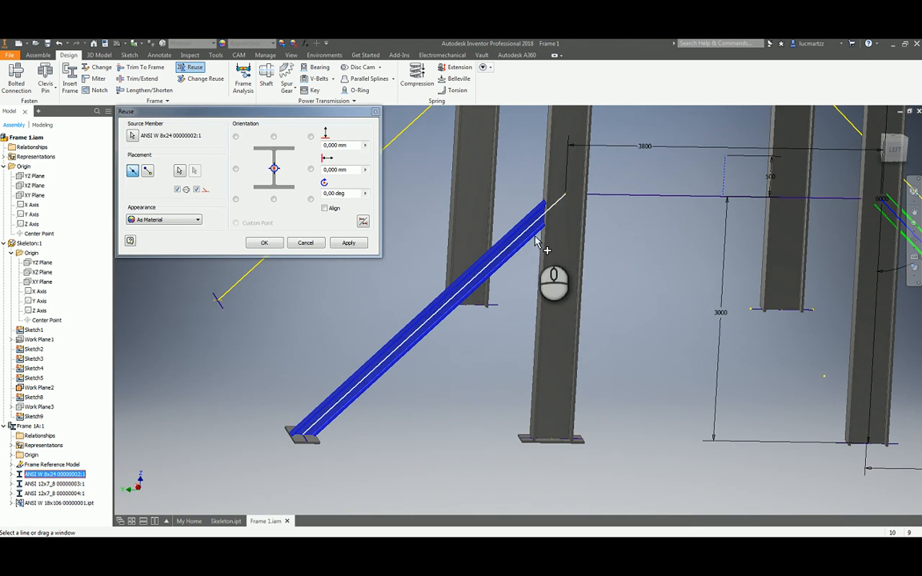
middle_click_drag(536, 240, 339, 221, "shift")
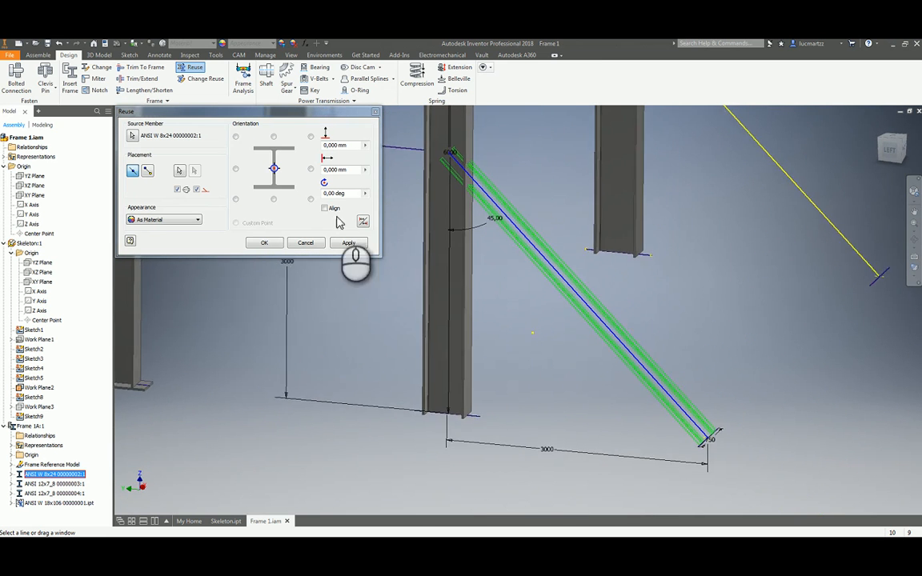
left_click(265, 243)
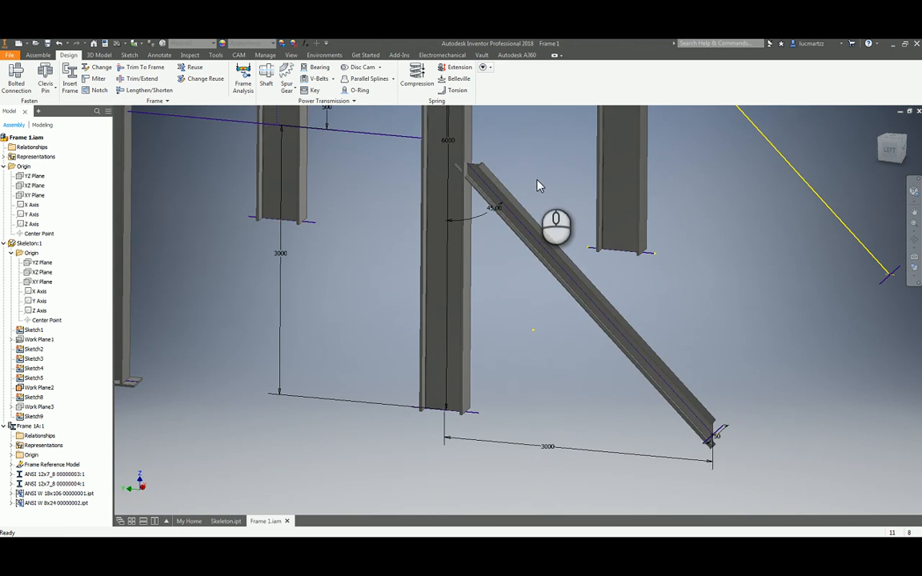
Undo the W 8x24 brace reused on the dimensioned diagonal line.
middle_click_drag(692, 276, 777, 271, "shift")
right_click(776, 265)
left_click(742, 264)
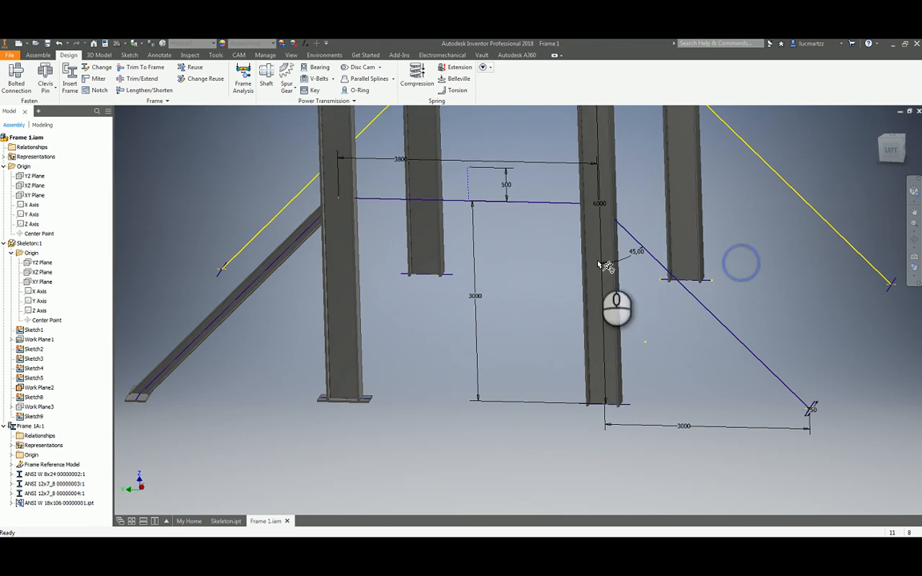
Try again to reuse the W 8x24 brace on the 45° dimensioned diagonal at 0 degree rotation and inspect its ends.
left_click(195, 68)
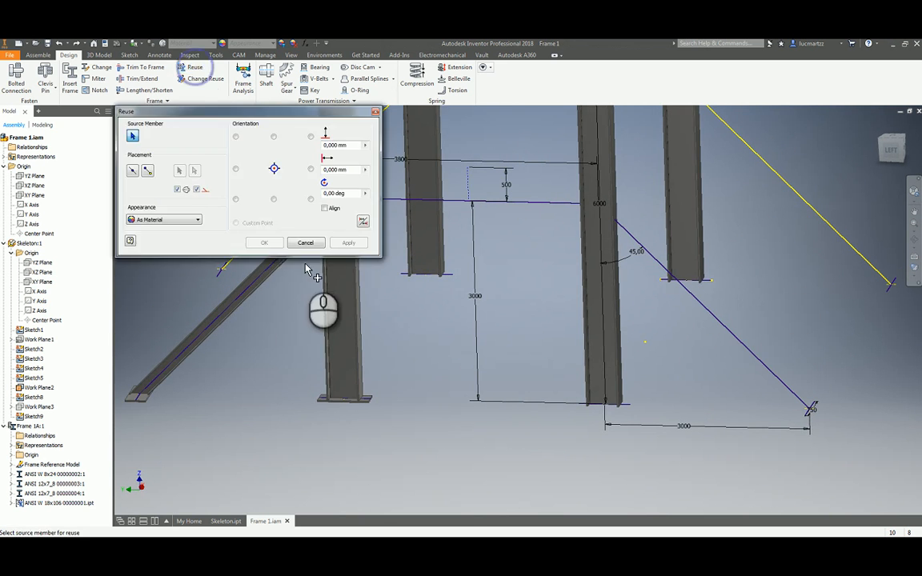
left_click(270, 349)
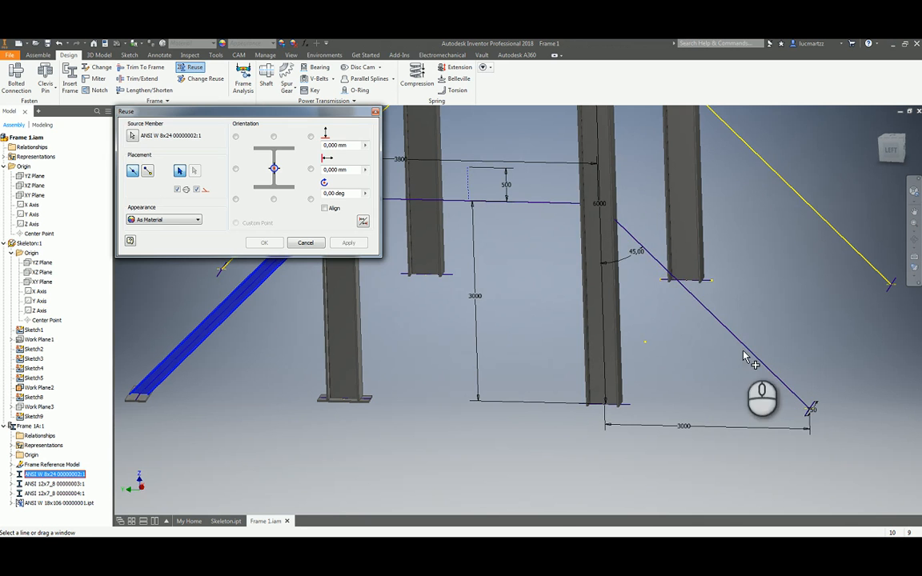
left_click(780, 380)
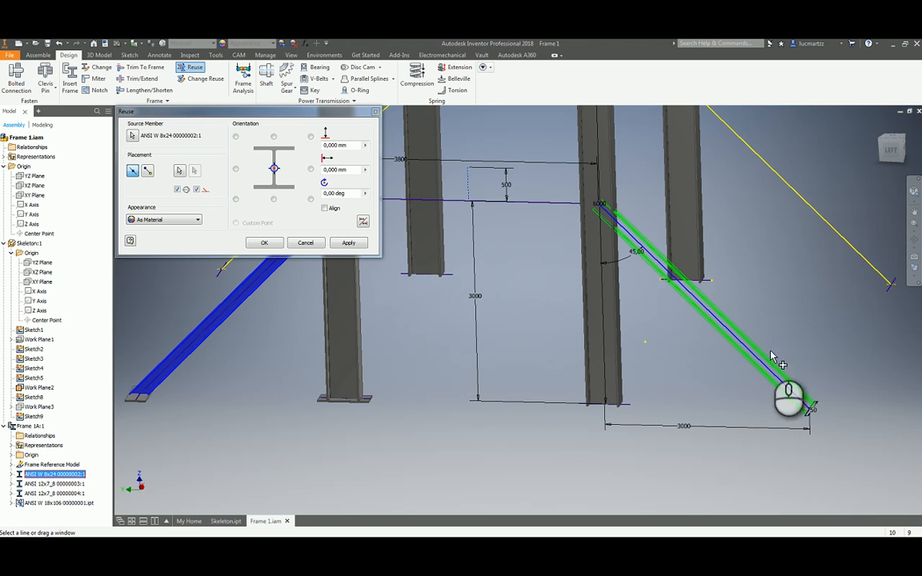
left_click(349, 243)
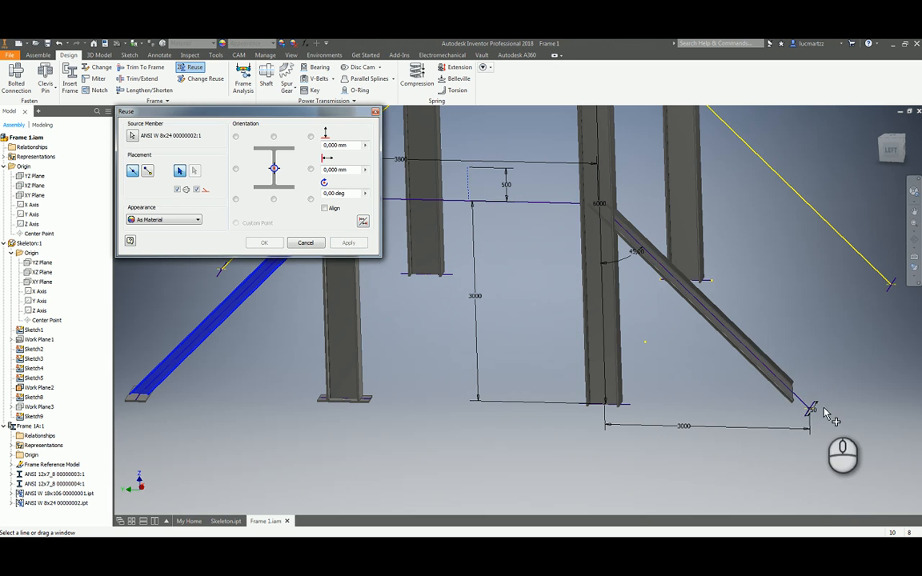
middle_click_drag(811, 412, 698, 367, "shift")
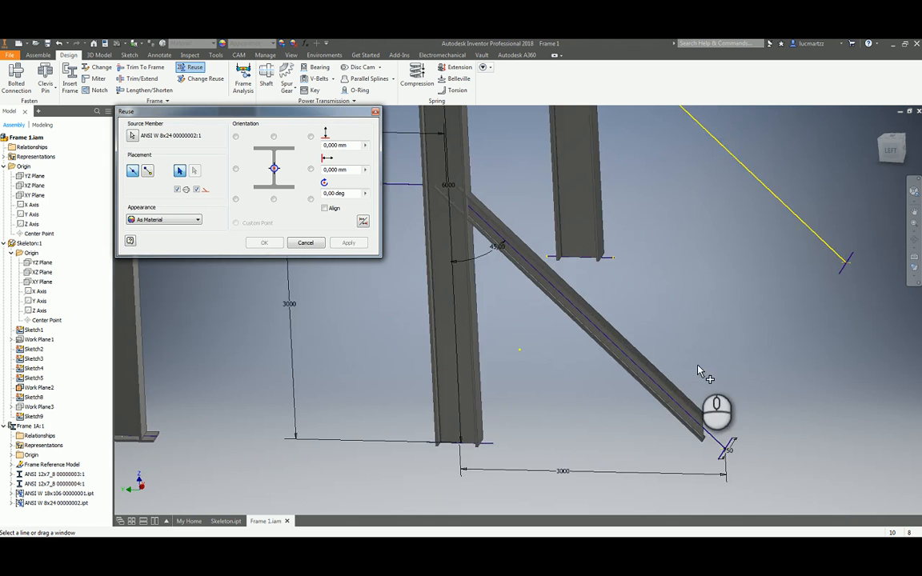
mouse_move(496, 244)
middle_mouse_down("shift")
mouse_move(489, 233)
mouse_move(535, 214)
mouse_move(540, 181)
mouse_move(650, 269)
middle_mouse_up("shift")
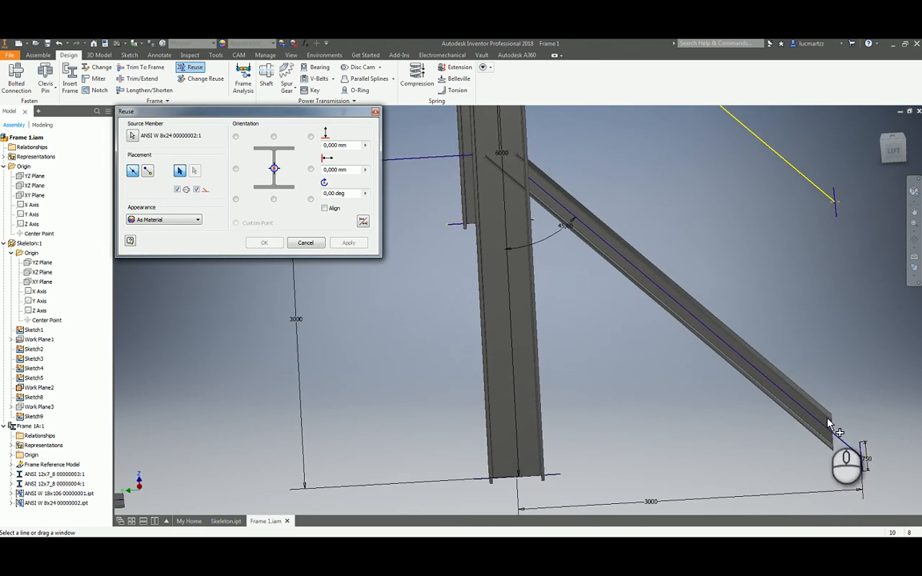
mouse_move(850, 438)
middle_mouse_down("shift")
mouse_move(587, 197)
mouse_move(555, 210)
mouse_move(268, 181)
mouse_move(307, 247)
middle_mouse_up("shift")
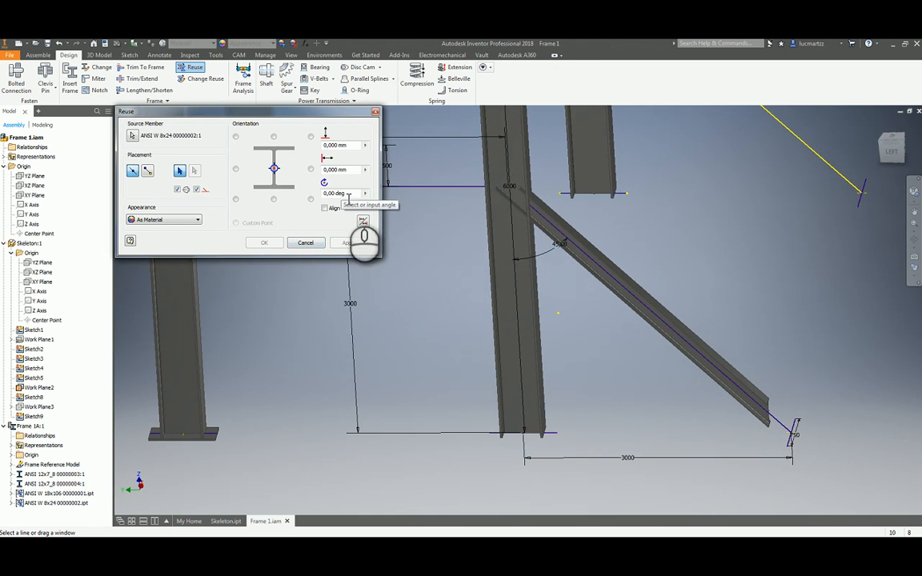
Leave the Reuse command and undo the second brace placement on the dimensioned diagonal.
left_click(313, 243)
right_click_drag(695, 226, 595, 229)
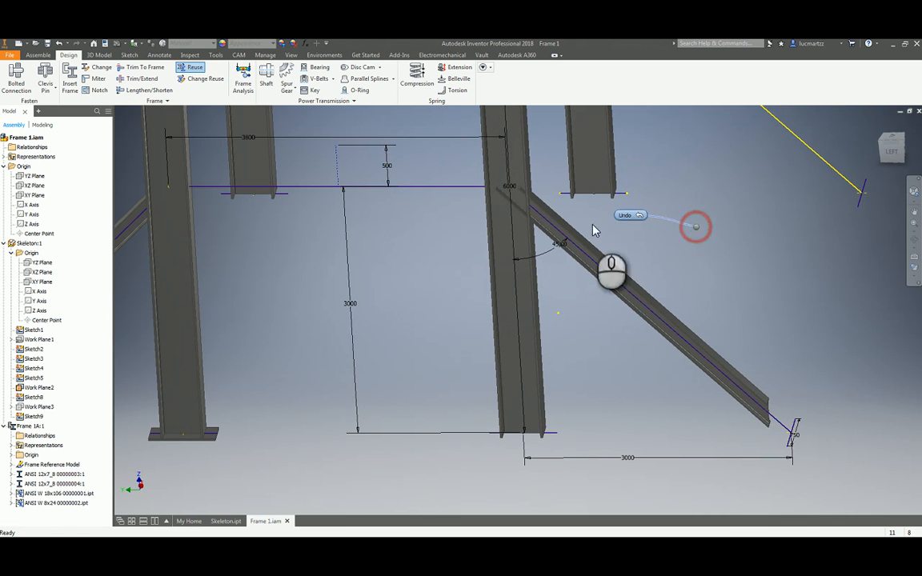
left_click(414, 242)
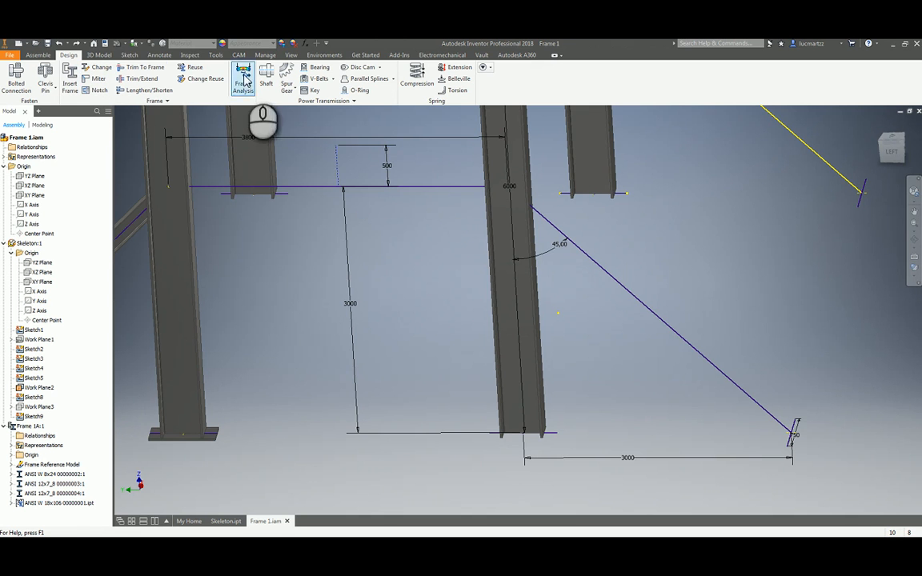
Reuse the W 8x24 brace on the diagonal skeleton line with the 45° dimension, with centred orientation and 180 degree rotation.
left_click(192, 68)
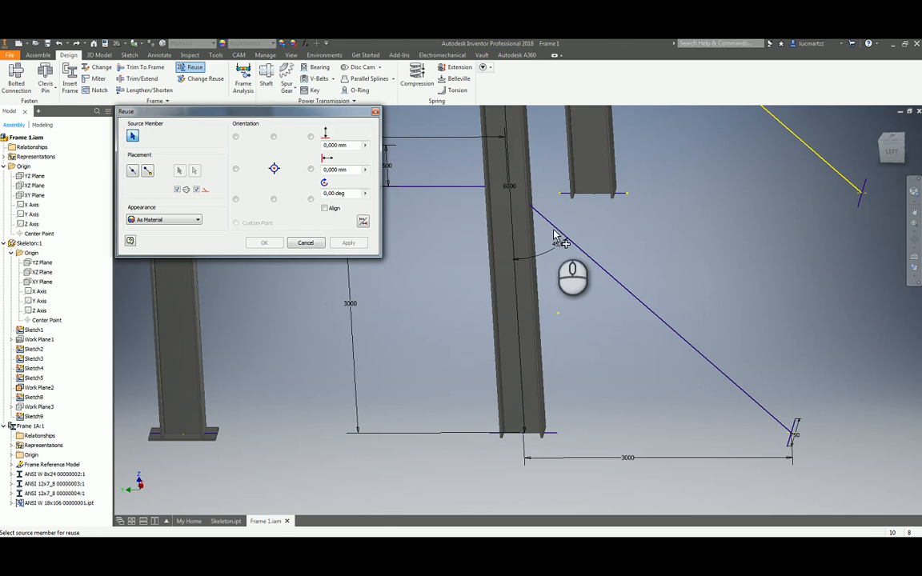
middle_click_drag(210, 329, 443, 329)
left_click(271, 317)
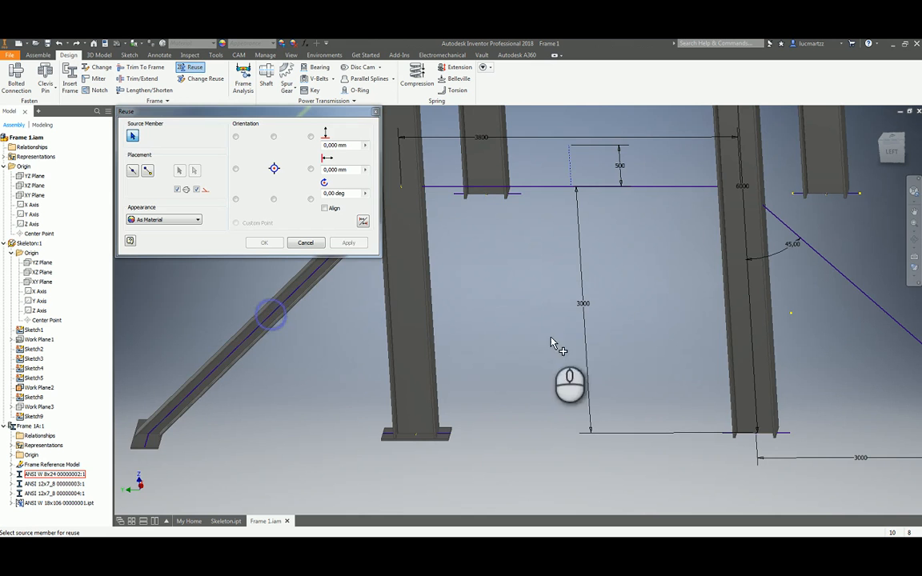
left_click(814, 252)
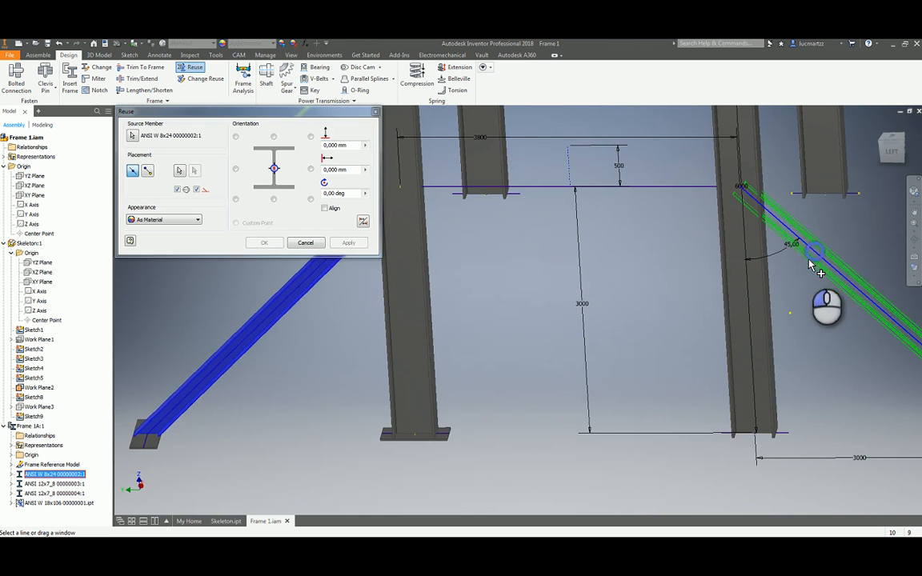
scroll(870, 362, "down", 1)
middle_click_drag(872, 364, 660, 370)
scroll(797, 401, "up", 2)
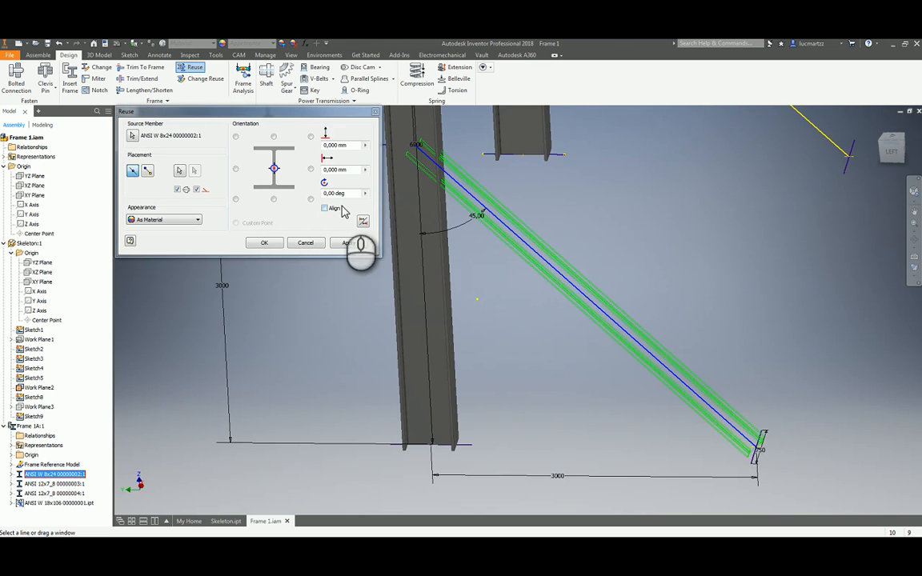
left_click(336, 194)
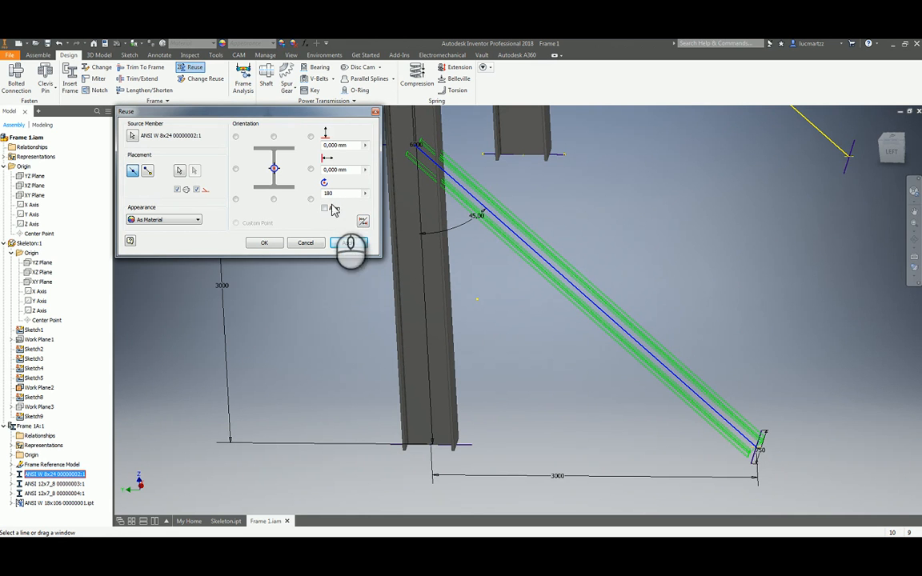
left_click(352, 244)
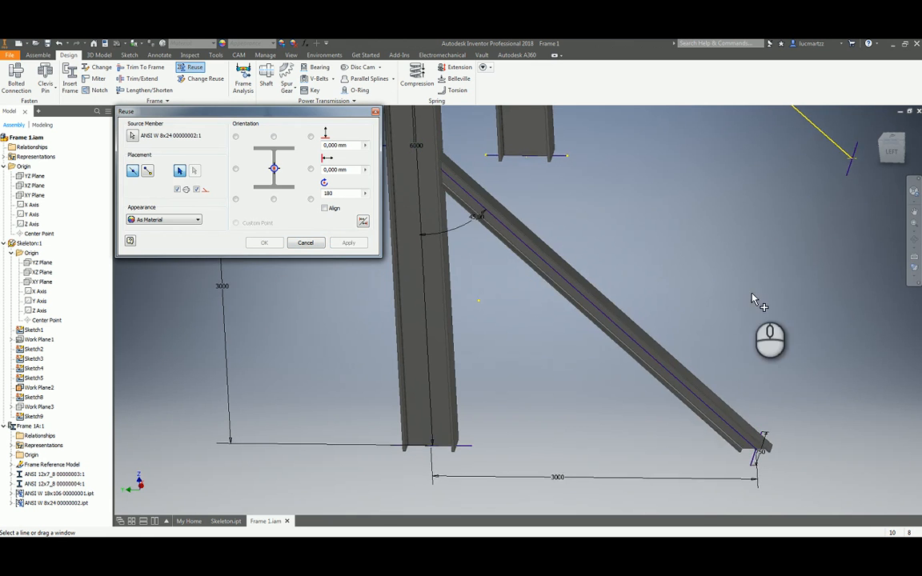
Reuse the W 8x24 brace on the parallel diagonal line at the column behind, keeping the 180 degree rotation.
middle_click_drag(761, 329, 613, 303, "shift")
left_click(602, 264)
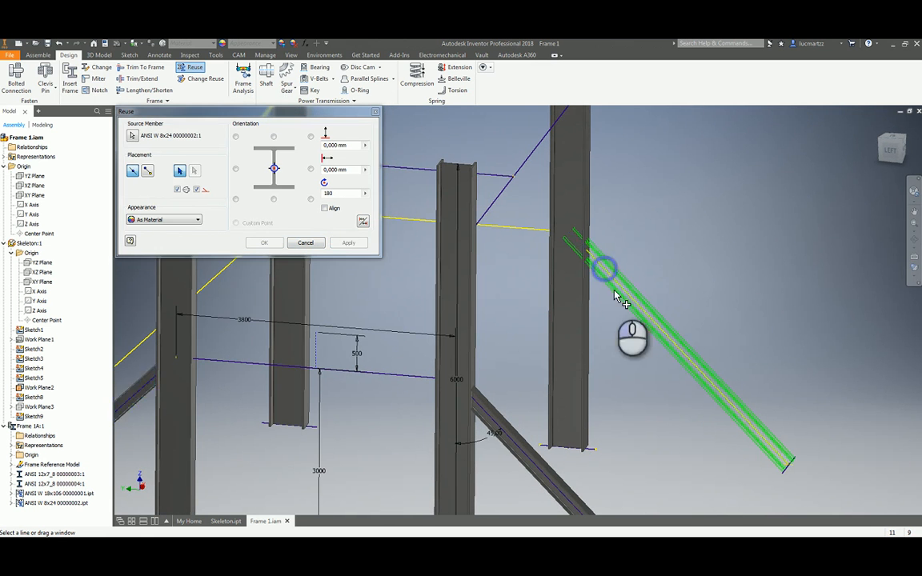
left_click(349, 244)
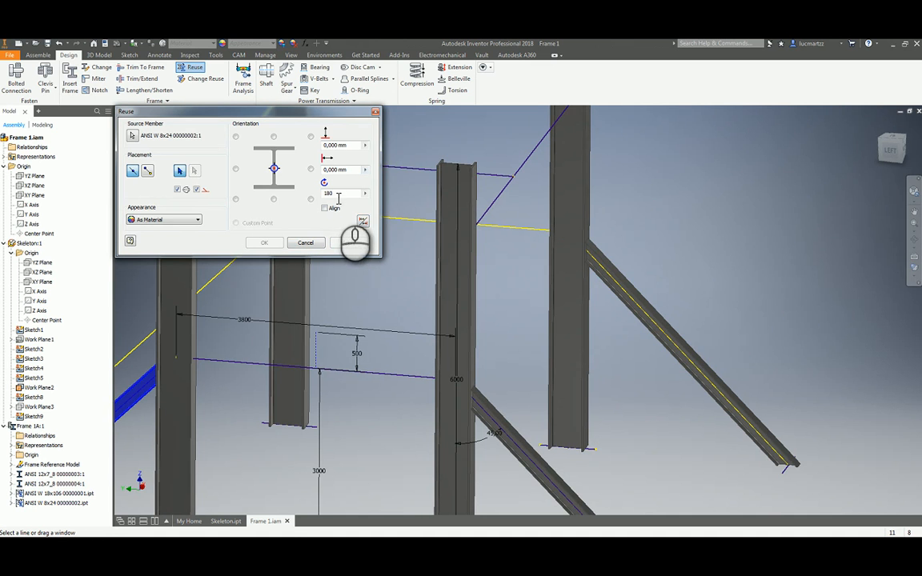
Try to reuse the W 8x24 brace on the last open diagonal line, parallel to the source brace, with 180 degree rotation.
mouse_move(369, 240)
middle_mouse_down("shift")
mouse_move(503, 296)
mouse_move(455, 298)
mouse_move(458, 307)
mouse_move(478, 238)
middle_mouse_up("shift")
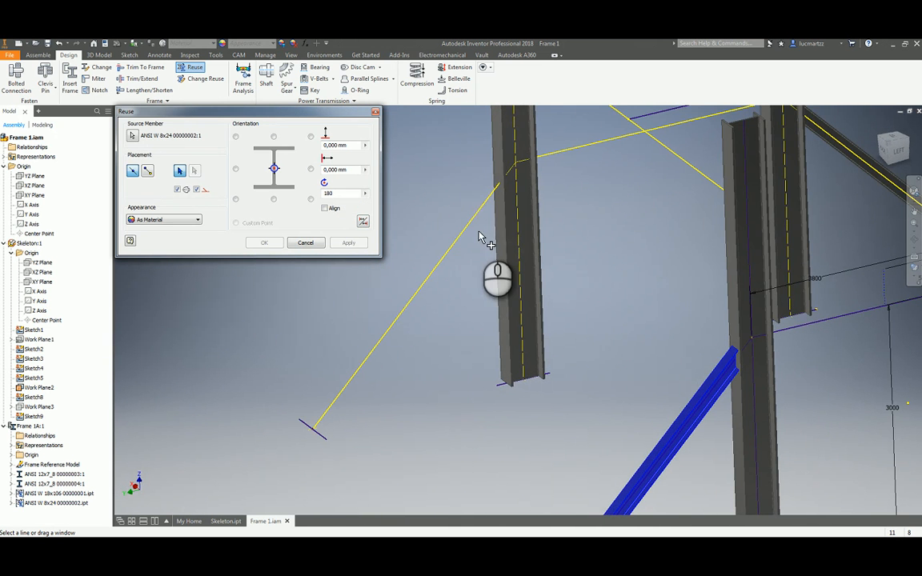
left_click(484, 203)
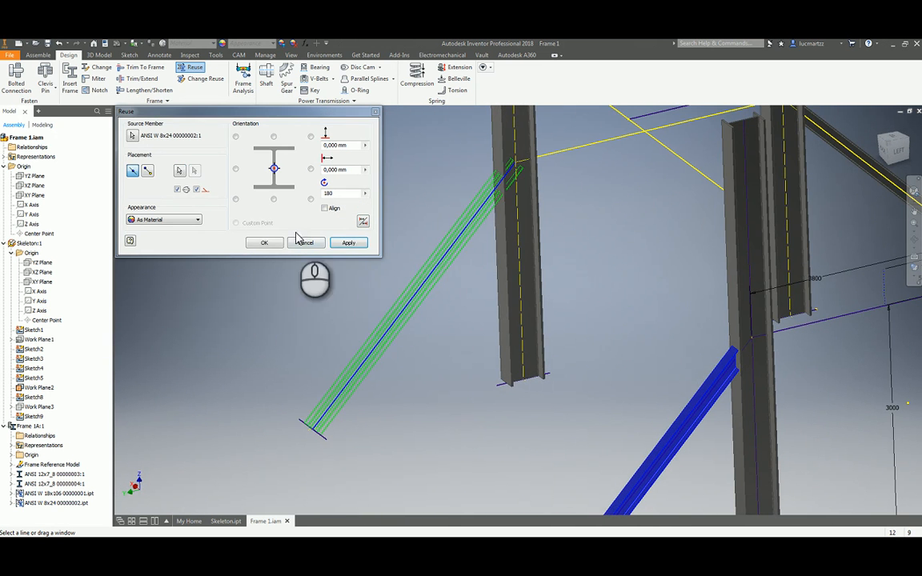
left_click(275, 243)
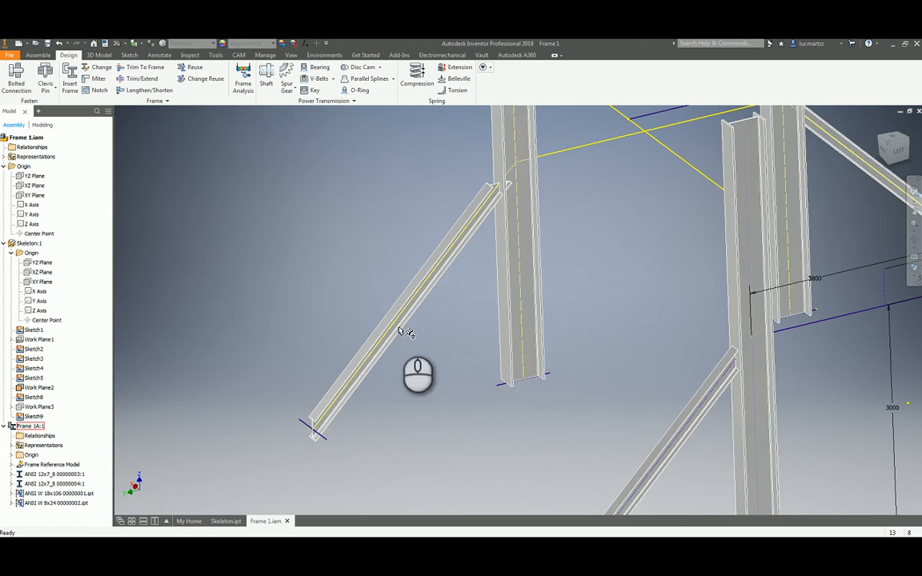
Undo the 180 degree brace placement on the diagonal parallel to the source brace.
mouse_move(424, 325)
middle_mouse_down("shift")
mouse_move(430, 364)
mouse_move(365, 344)
mouse_move(317, 290)
mouse_move(306, 293)
mouse_move(256, 229)
middle_mouse_up("shift")
right_click(264, 189)
left_click(237, 185)
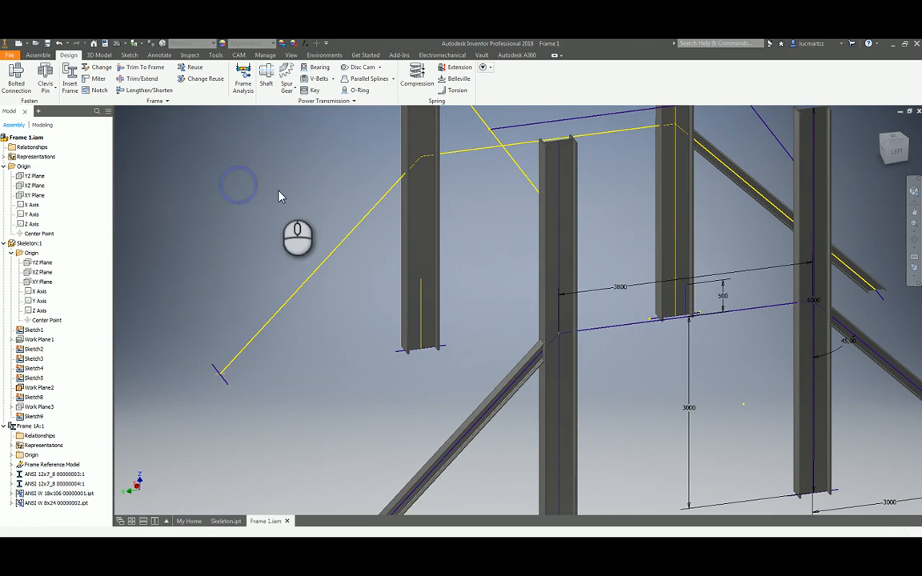
Reuse the W 8x24 brace on the last open diagonal line, parallel to the source brace, with centred orientation and 0 degree rotation.
left_click(192, 68)
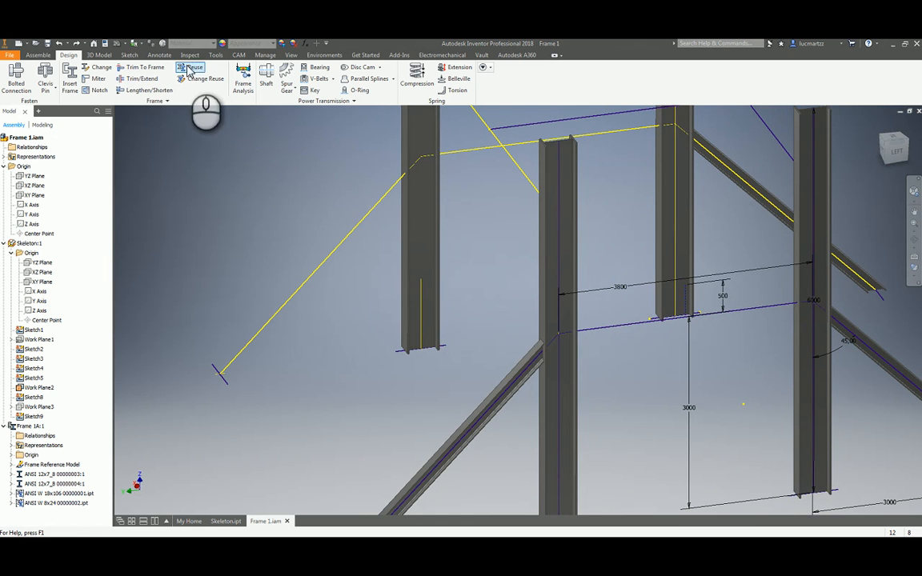
left_click(522, 380)
middle_click_drag(360, 333, 477, 350)
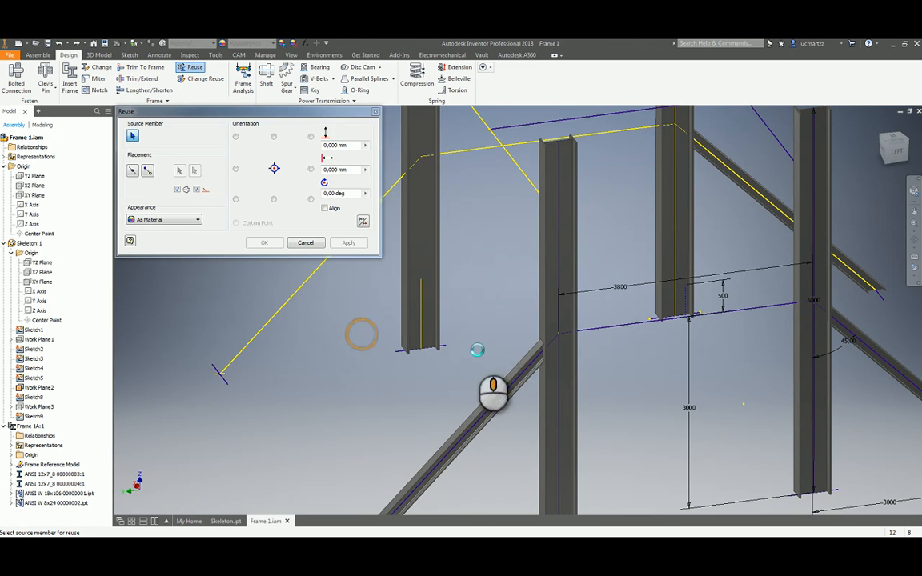
middle_click_drag(395, 339, 447, 316)
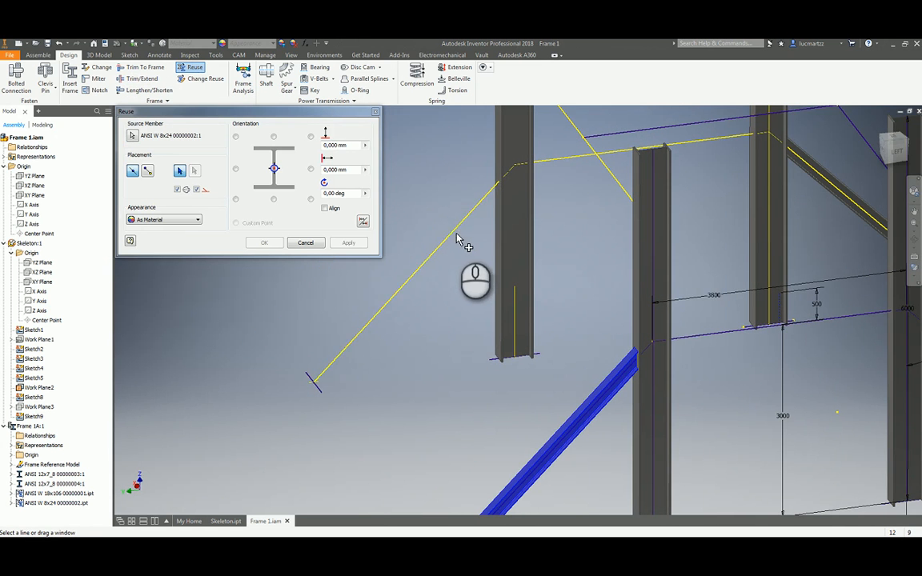
left_click(472, 213)
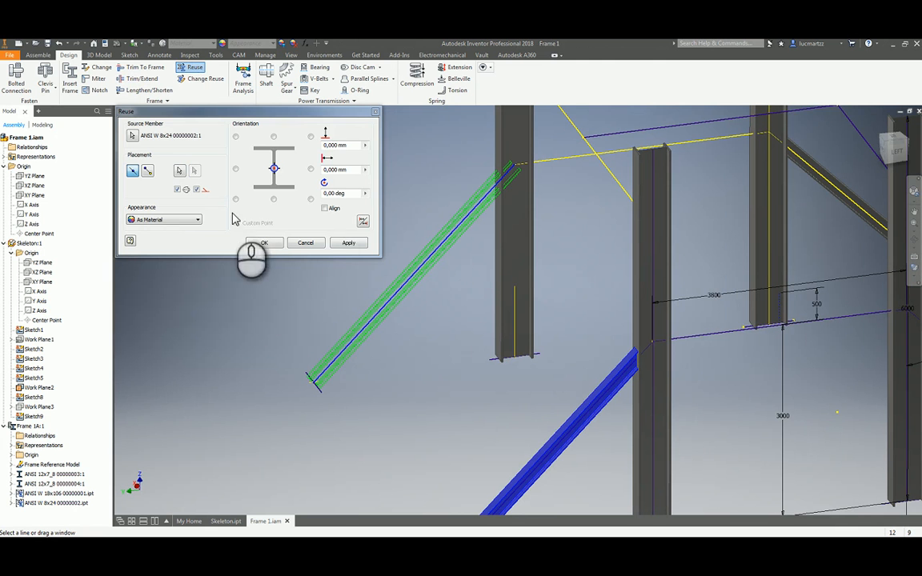
left_click(265, 243)
Start reusing the 12x7/8 flat bar plate under the source brace and select the foot line of the parallel brace as placement.
middle_click_drag(295, 288, 360, 312, "shift")
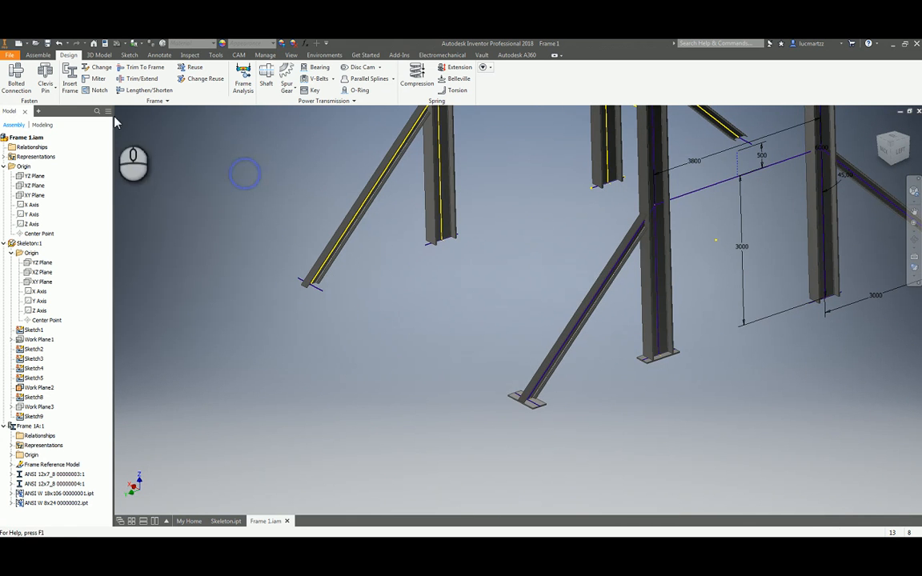
left_click(195, 68)
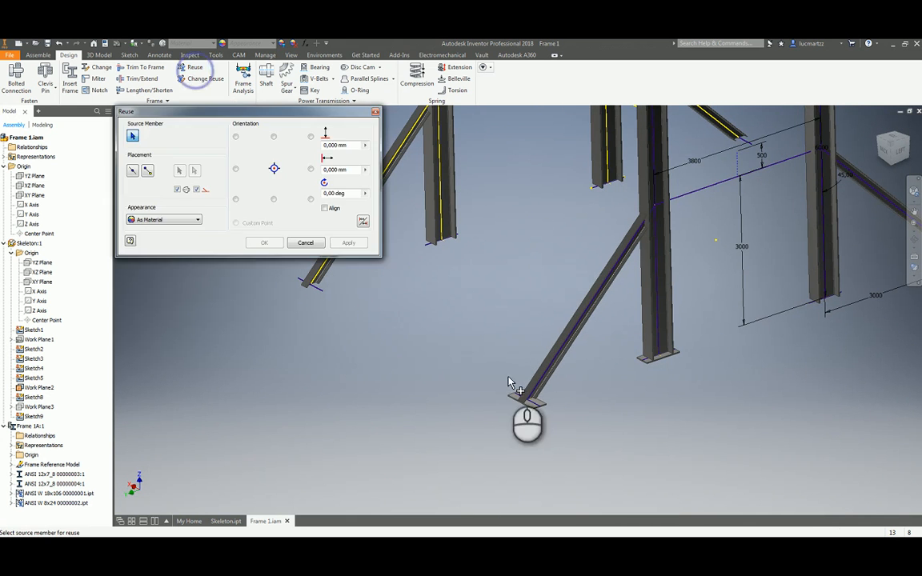
left_click(536, 406)
middle_click_drag(384, 317, 417, 323, "shift")
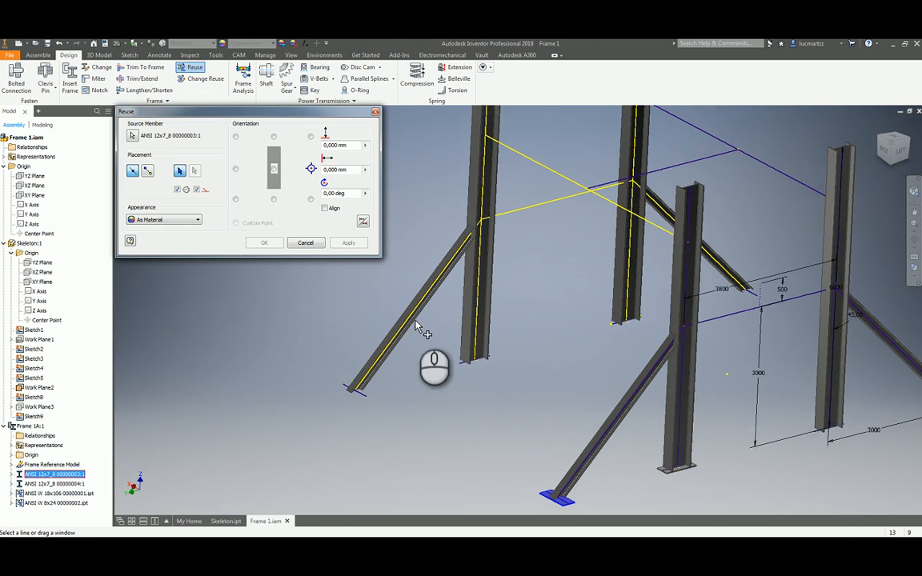
left_click(362, 401)
Add the foot line of the opposite brace on the yellow sketch side as a placement for the reused flat bar plate.
middle_click_drag(392, 431, 588, 419, "shift")
left_click(894, 155)
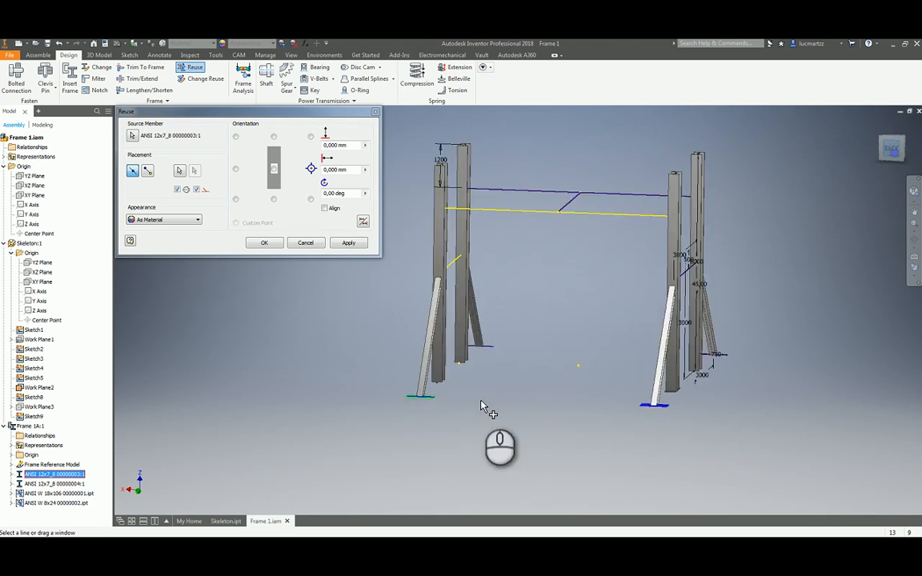
scroll(412, 405, "down", 5)
scroll(504, 313, "down", 3)
scroll(517, 309, "down", 6)
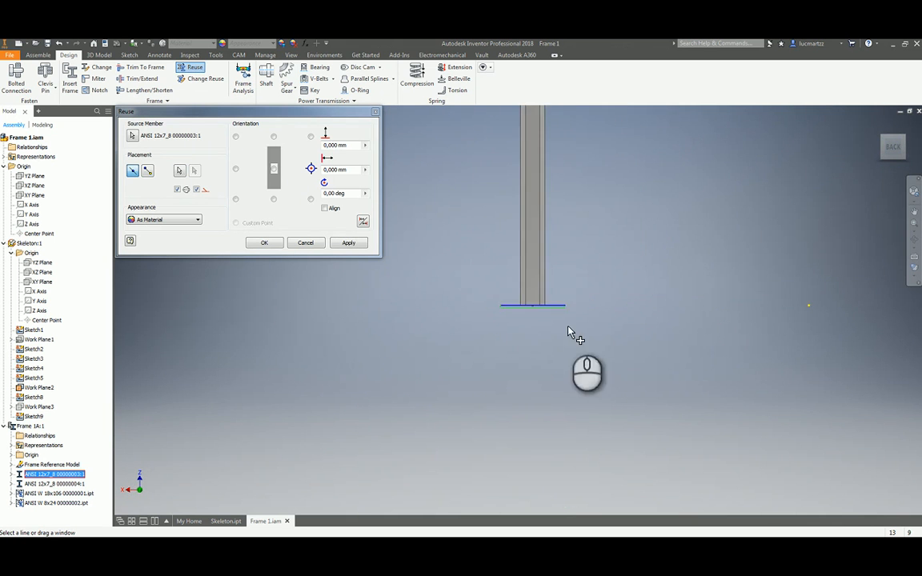
middle_click_drag(637, 343, 348, 360)
scroll(805, 323, "down", 2)
scroll(802, 323, "down", 6)
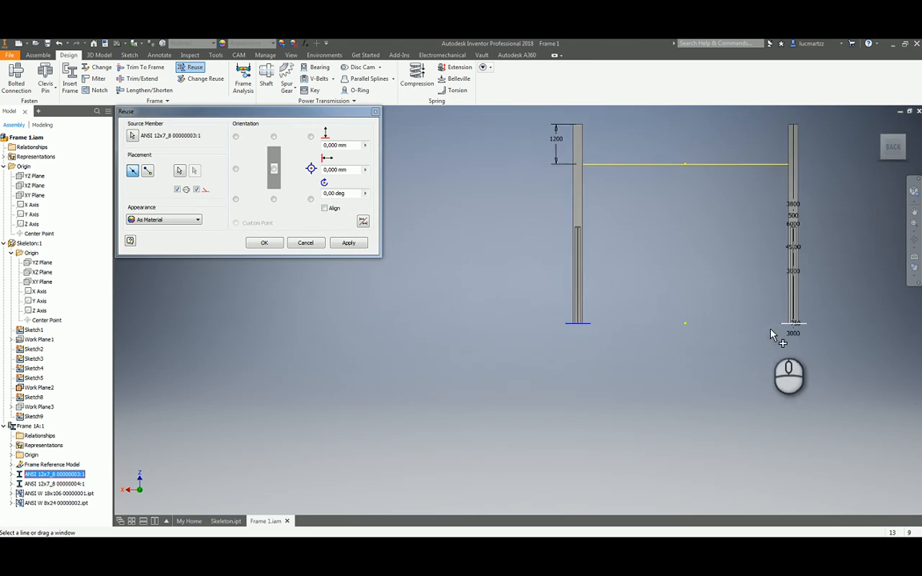
middle_click_drag(694, 336, 878, 343, "shift")
scroll(678, 341, "up", 3)
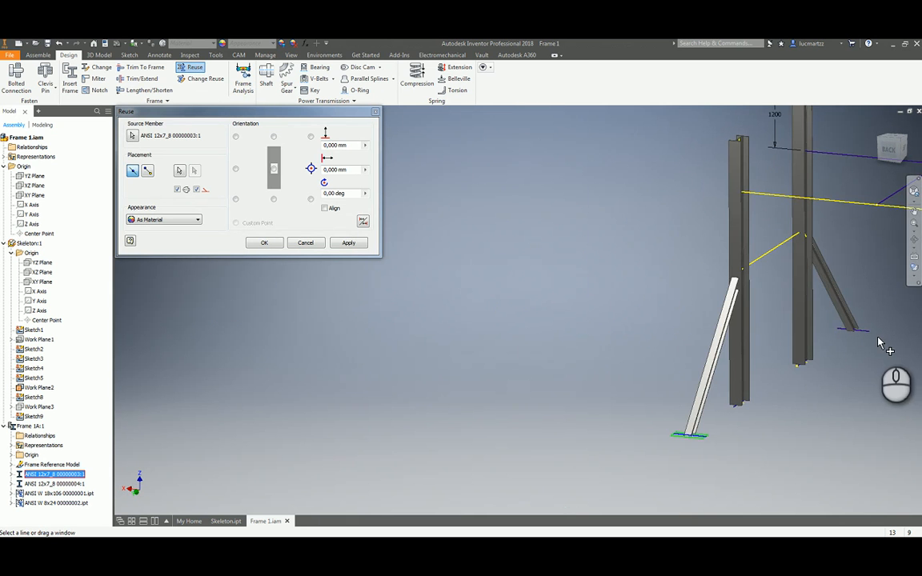
left_click(867, 331)
scroll(875, 337, "up", 8)
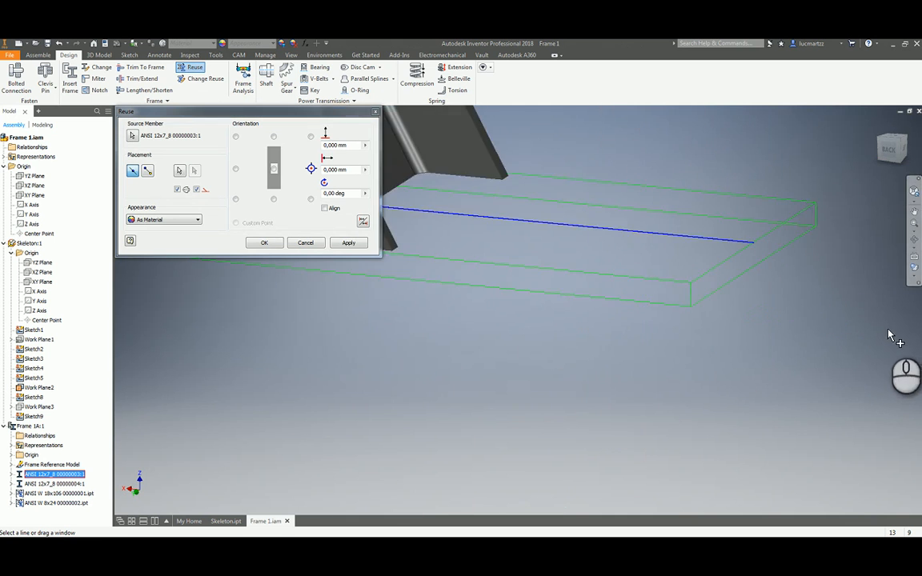
Add the brace foot line with the 750 dimension as a placement and apply the flat bar plate reuse to all selected lines.
scroll(759, 339, "down", 6)
scroll(761, 345, "down", 3)
scroll(850, 382, "up", 8)
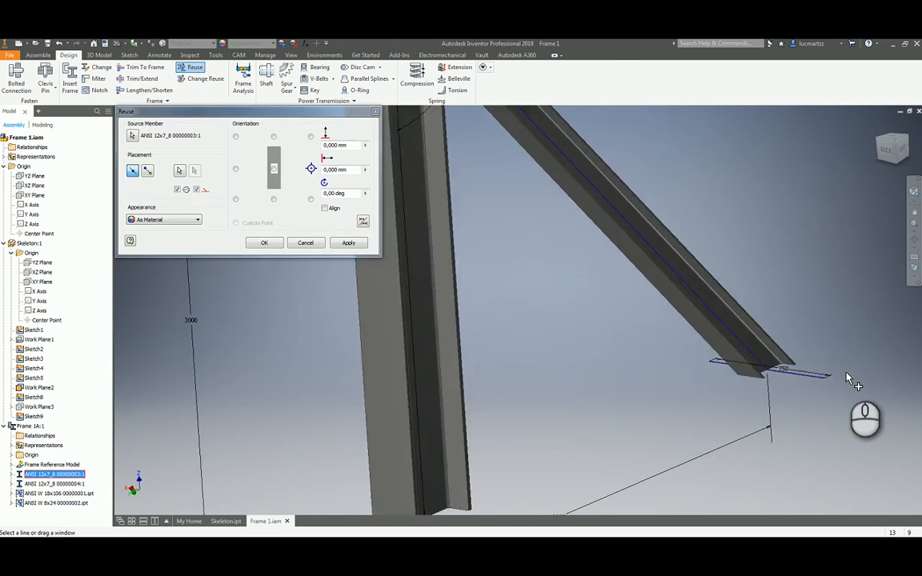
left_click(709, 399)
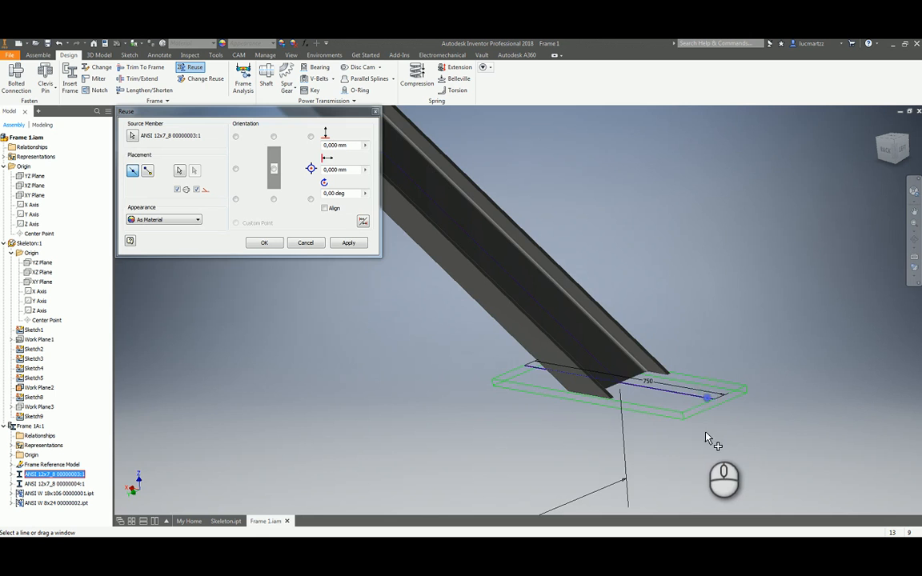
scroll(712, 438, "down", 10)
scroll(524, 414, "up", 5)
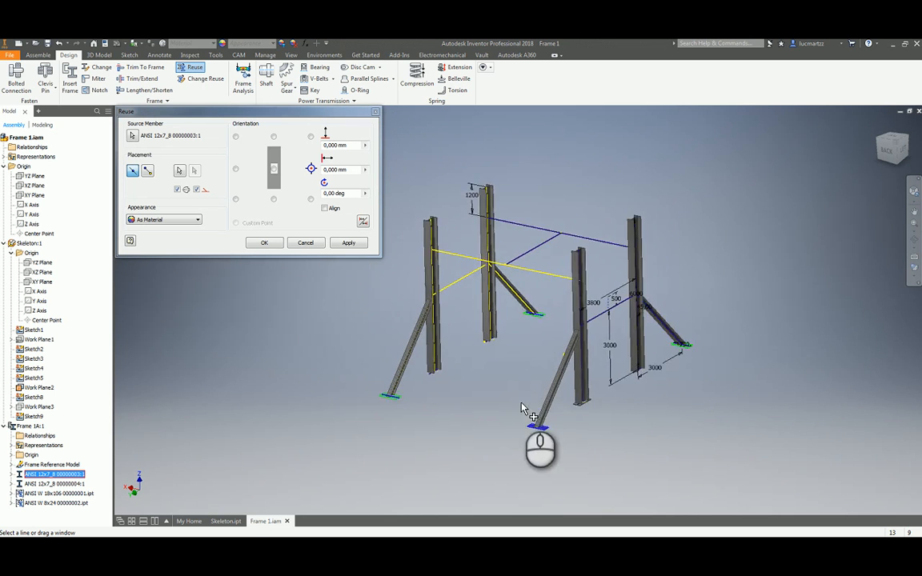
left_click(349, 243)
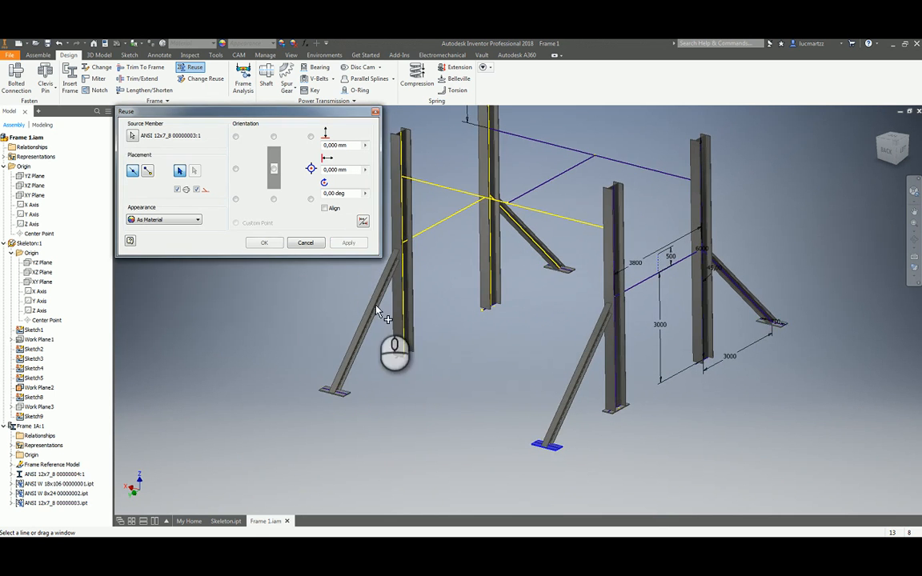
Reuse the 12x7/8 column base plate on the foot lines of the other three columns, keeping its -90 degree rotation.
scroll(628, 468, "up", 5)
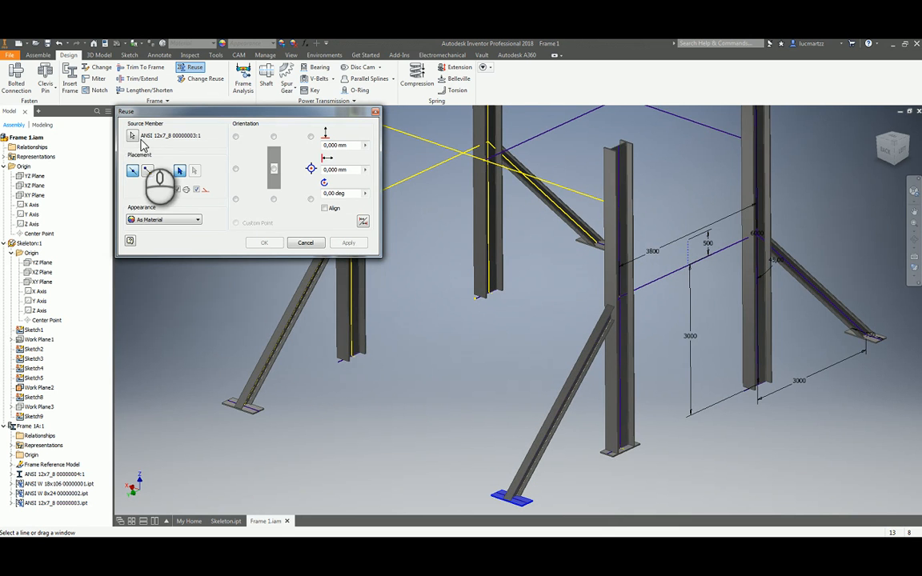
left_click(134, 136)
left_click(612, 455)
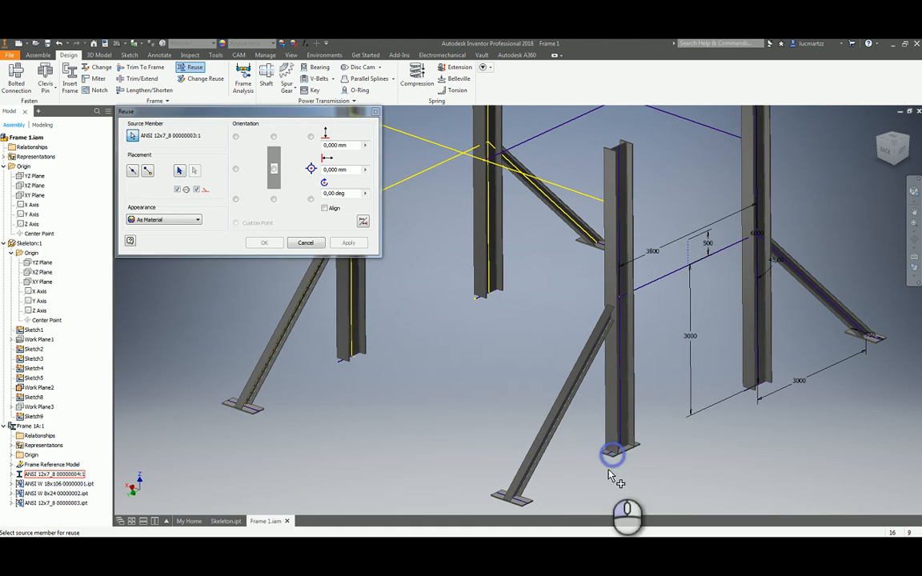
left_click(751, 393)
scroll(764, 428, "down", 3)
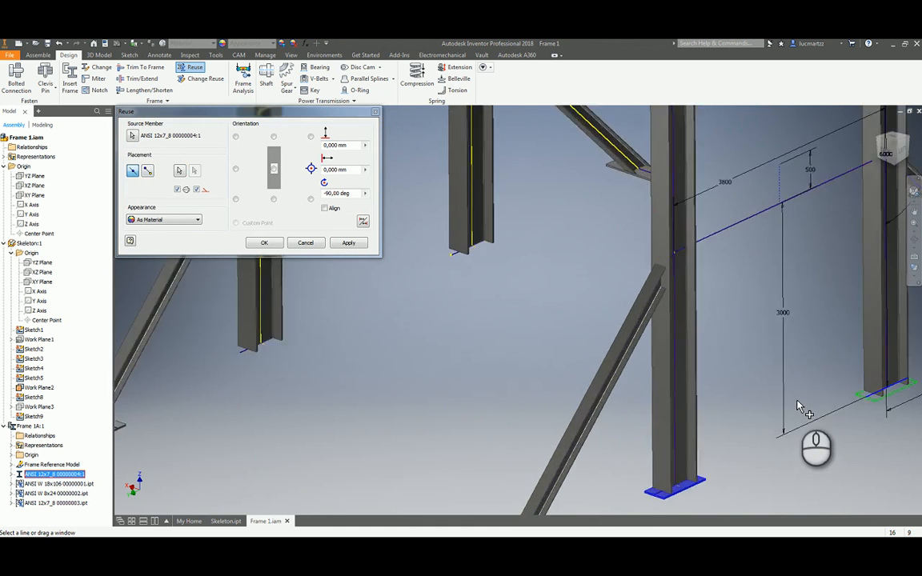
scroll(817, 401, "down", 3)
scroll(814, 399, "up", 6)
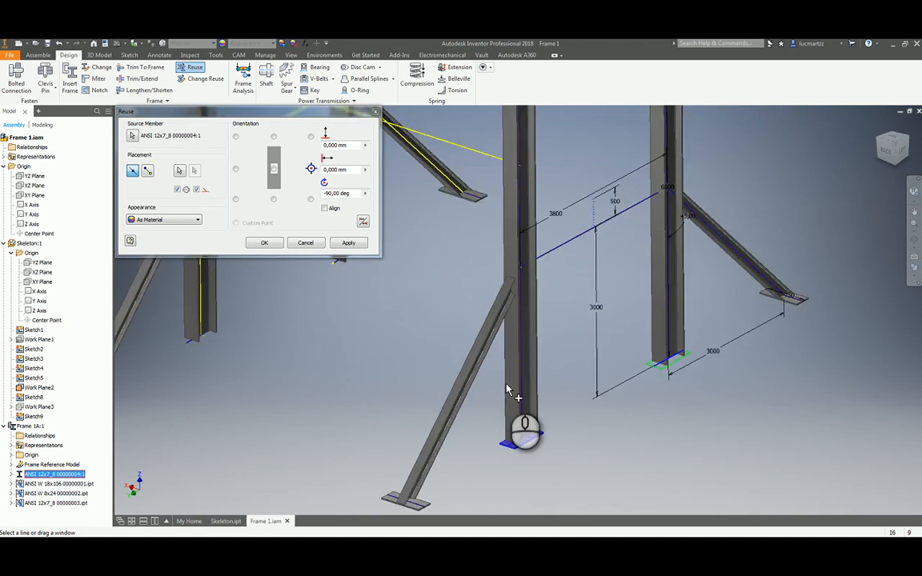
scroll(443, 348, "down", 3)
scroll(334, 396, "down", 1)
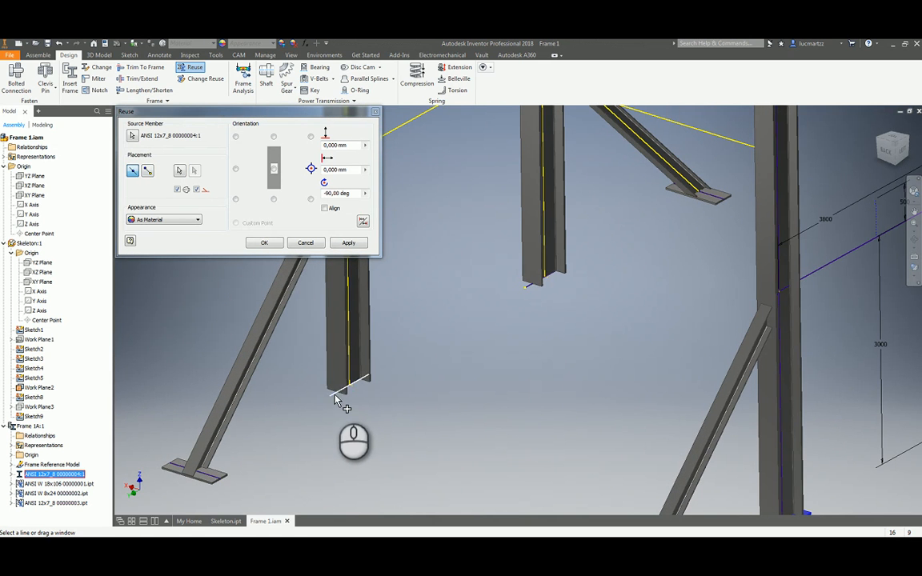
left_click(334, 393)
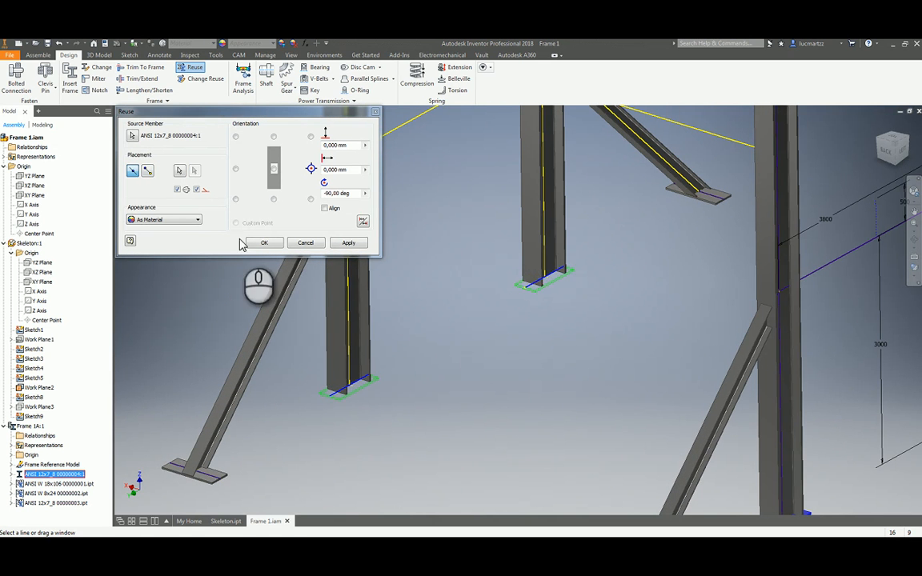
left_click(263, 243)
Check the completed braces and base plates, and save Frame 1.iam together with its dependent files.
scroll(475, 367, "up", 5)
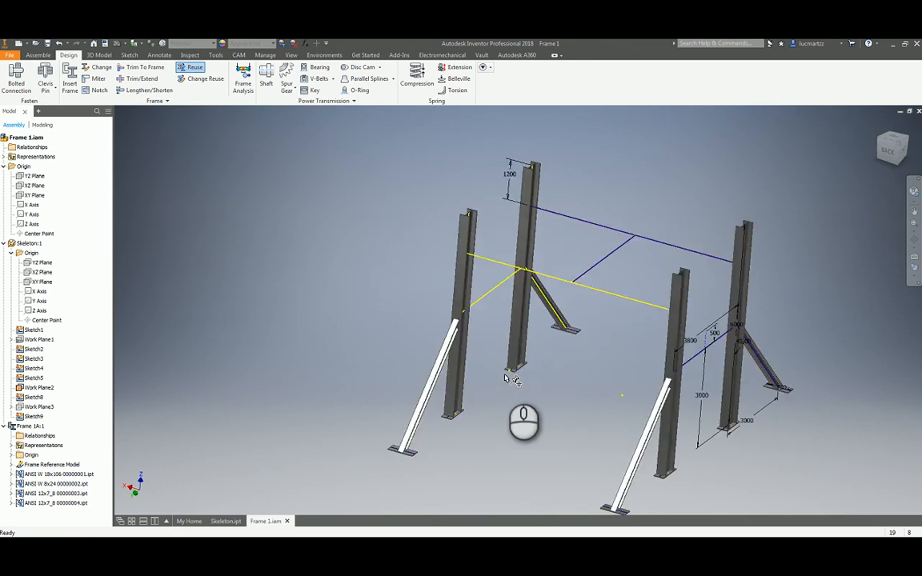
scroll(548, 398, "down", 5)
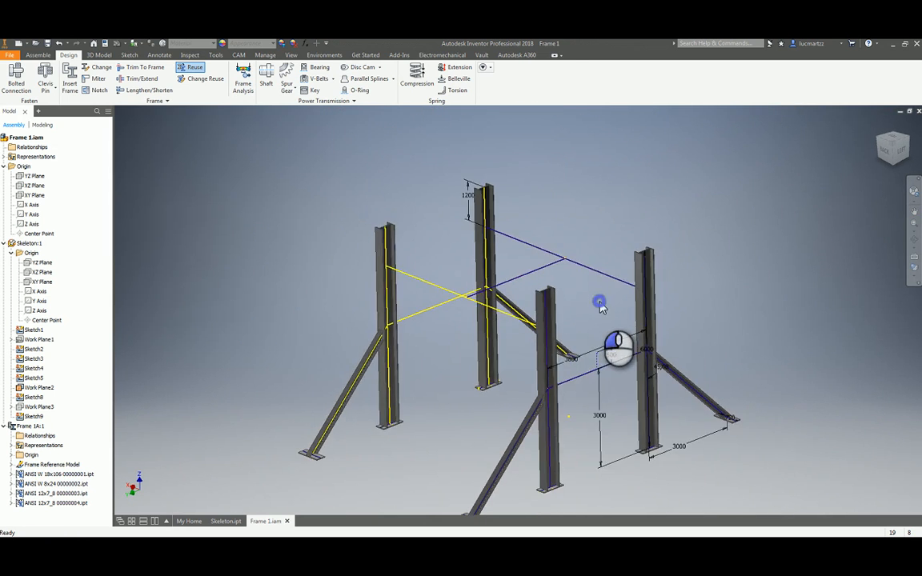
middle_click_drag(601, 309, 338, 162, "shift")
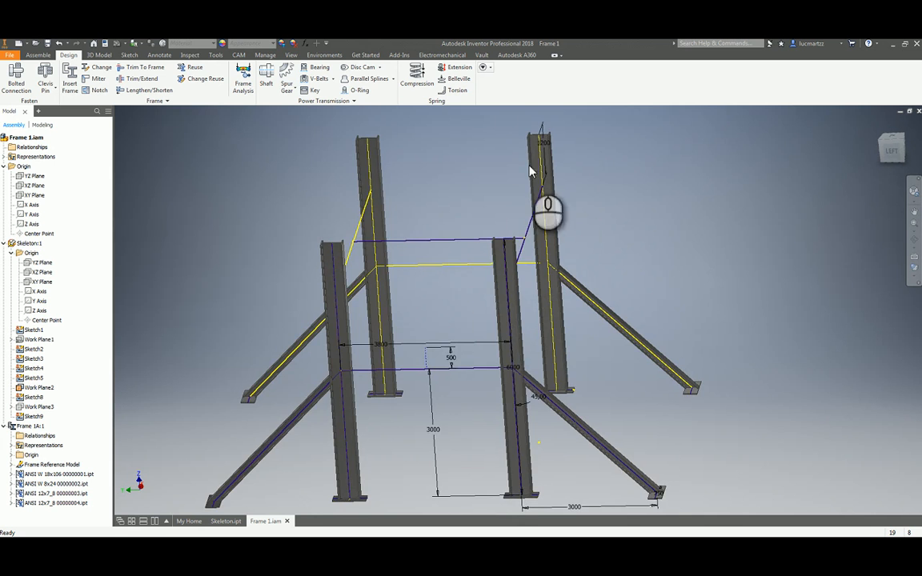
middle_click_drag(480, 173, 206, 225, "shift")
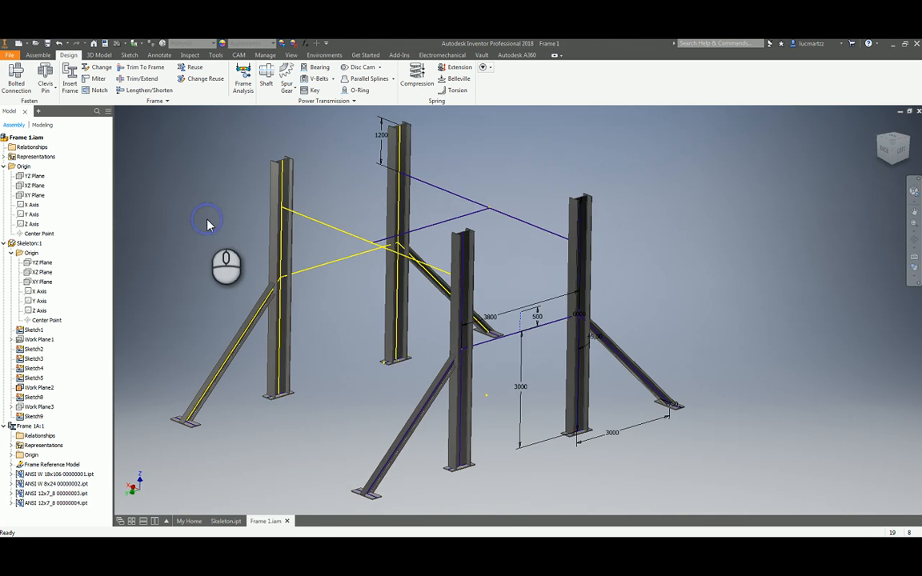
key("ctrl+s")
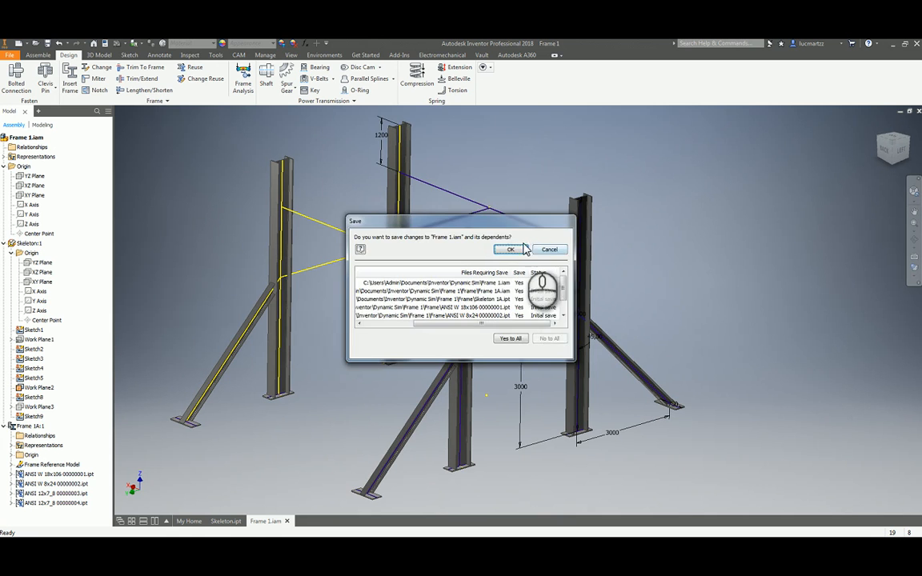
left_click(519, 250)
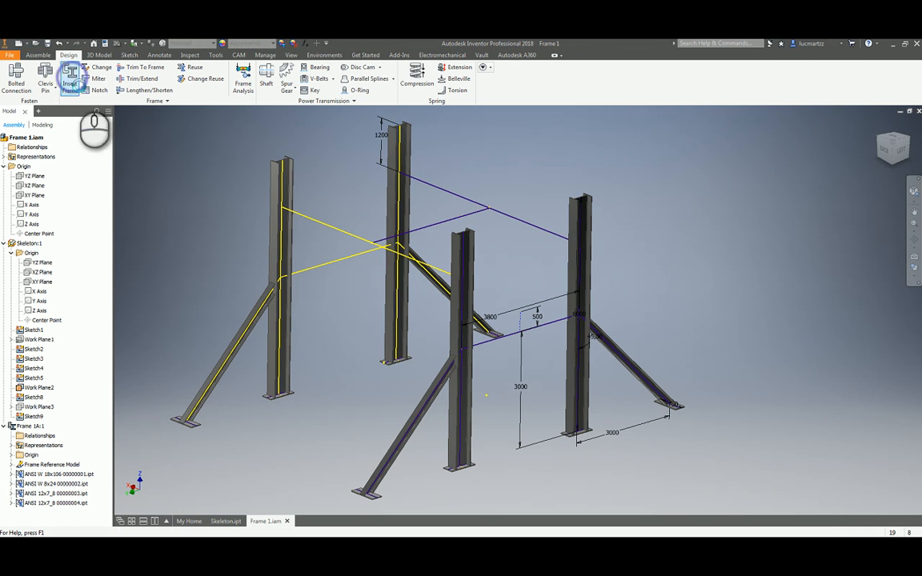
Begin inserting a new frame member and set its family to ANSI MC/C - U-Shape.
left_click(71, 82)
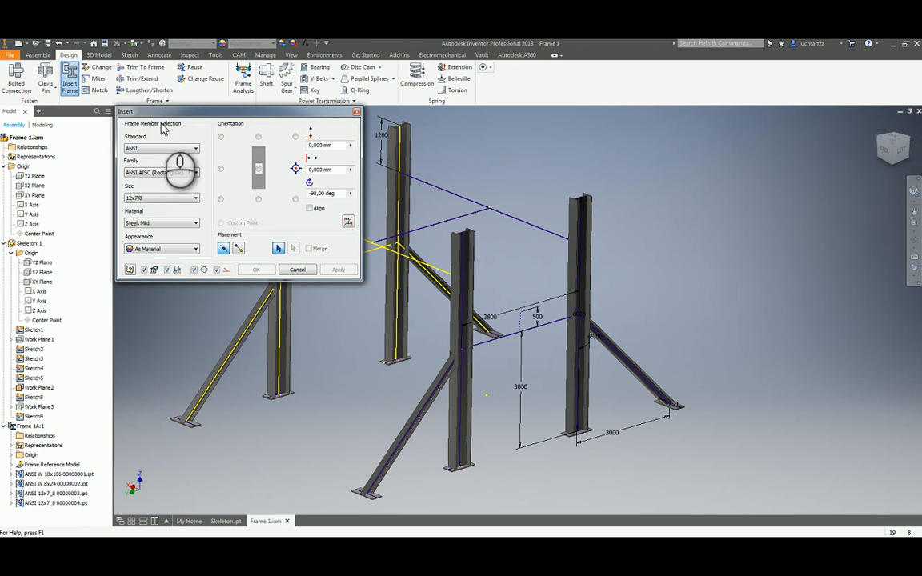
left_click(164, 173)
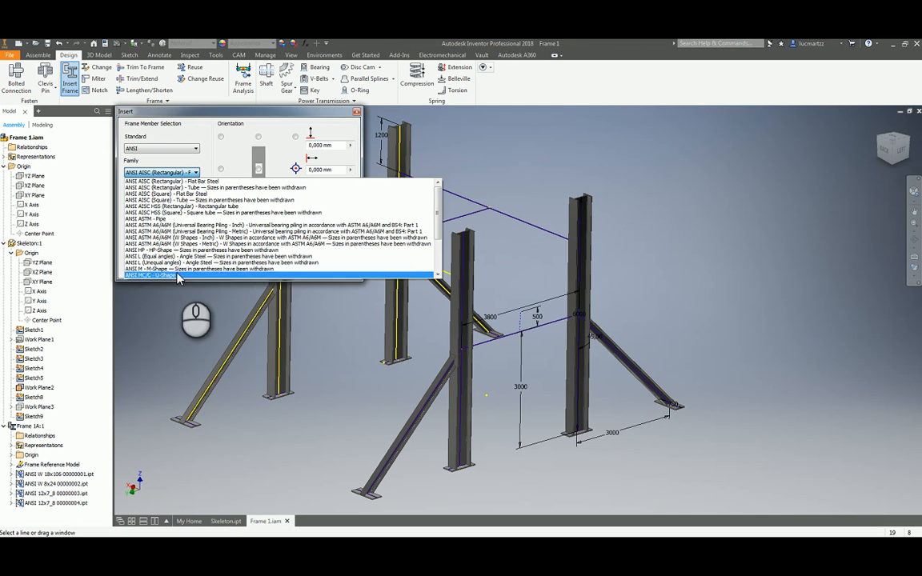
scroll(182, 269, "down", 2)
left_click(175, 266)
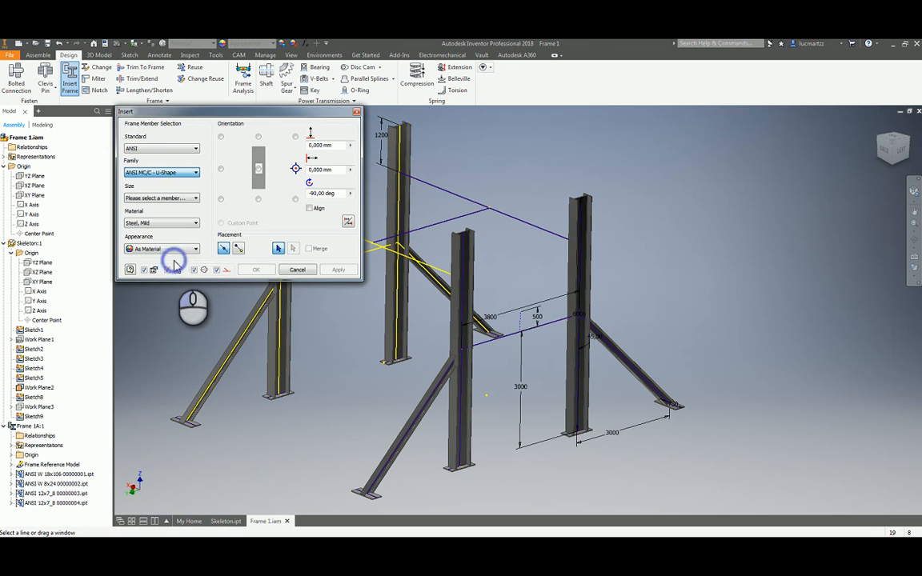
middle_click_drag(396, 267, 490, 238)
Set the size of the U-shape frame member to MC 18 x 58.
left_click(156, 199)
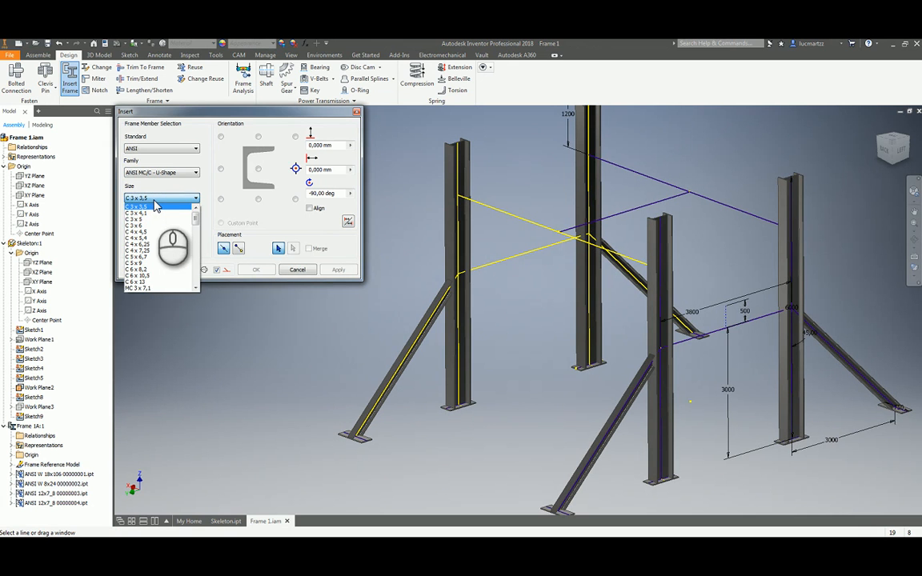
scroll(162, 240, "down", 7)
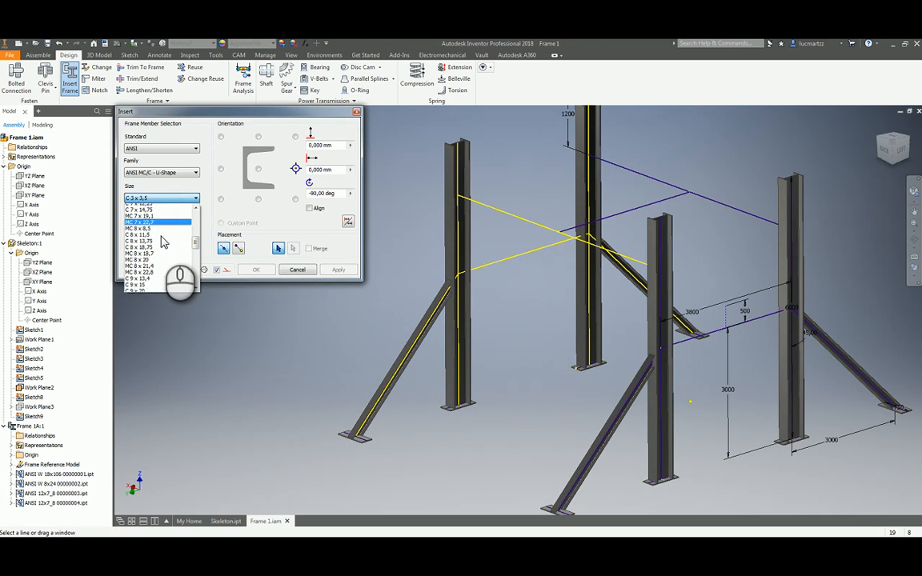
scroll(162, 240, "down", 8)
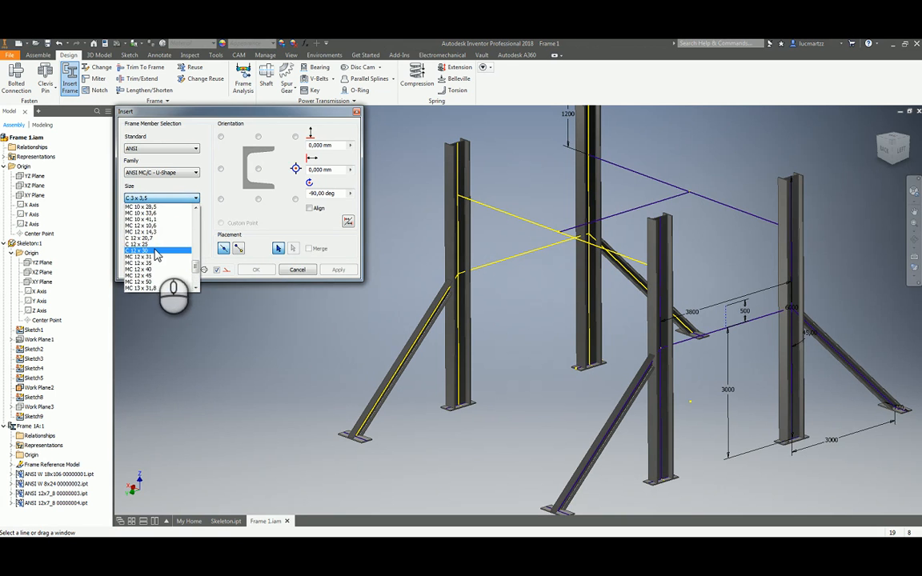
scroll(158, 254, "down", 4)
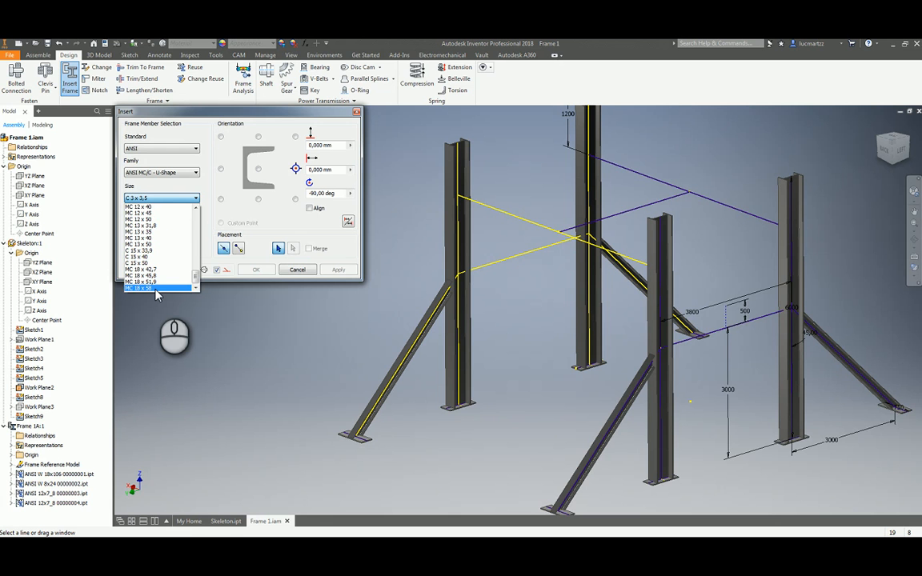
left_click(157, 295)
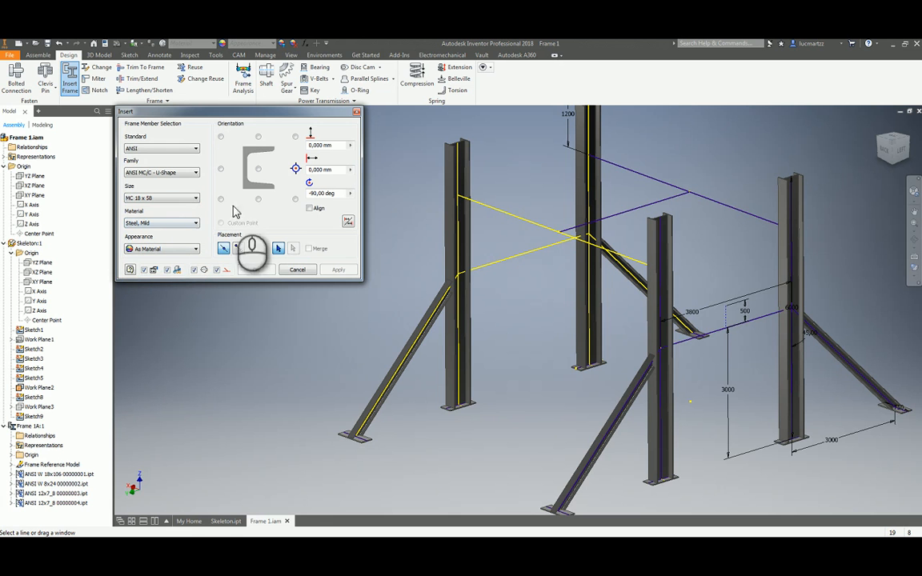
Preview the channel on the upper yellow skeleton line between two columns and anchor it at the middle of its web's back face.
left_click(507, 221)
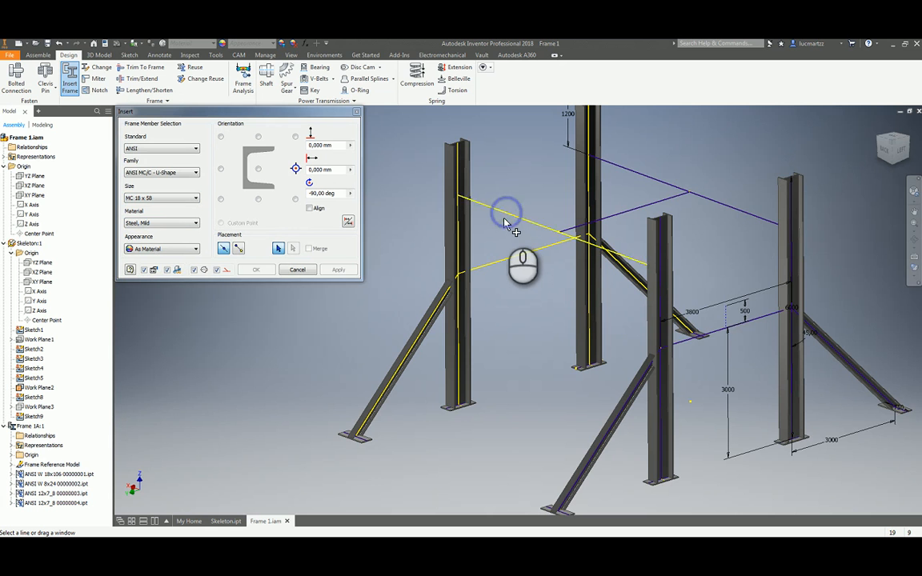
scroll(485, 217, "up", 10)
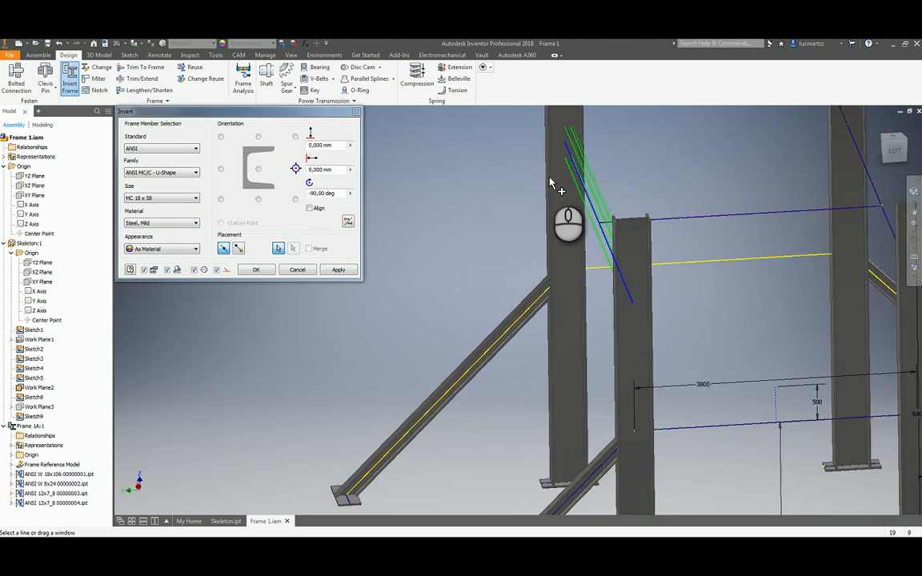
middle_click_drag(618, 174, 606, 227, "shift")
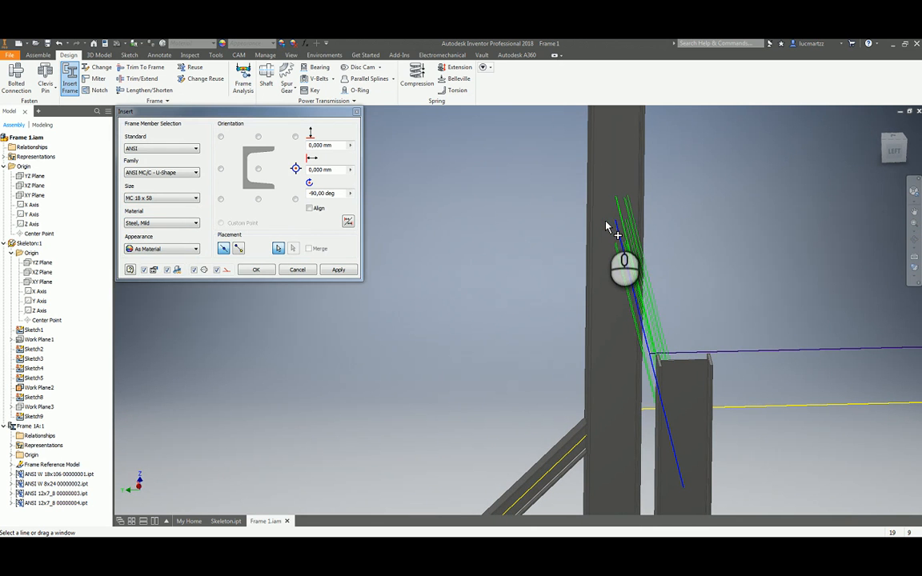
left_click(221, 169)
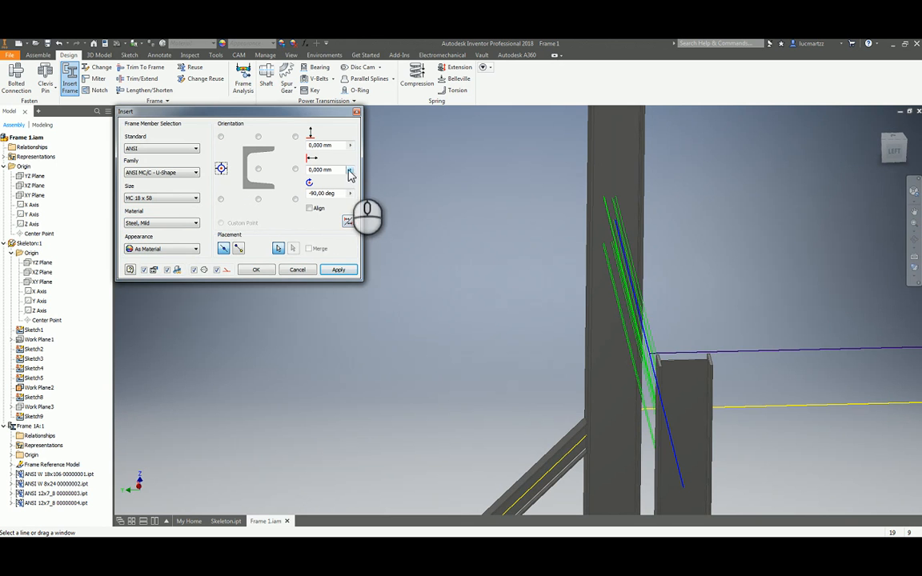
double_click(335, 170)
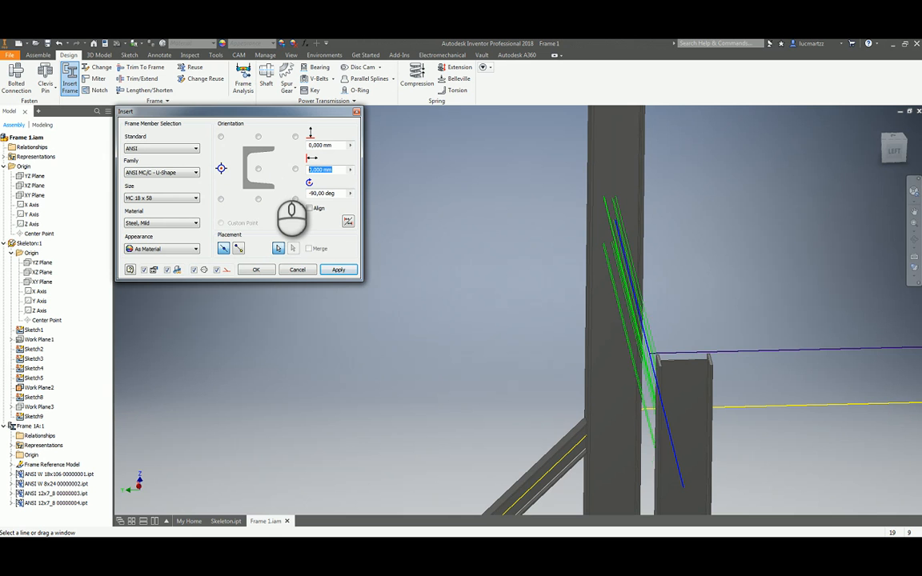
type("50")
key("BackSpace")
key("BackSpace")
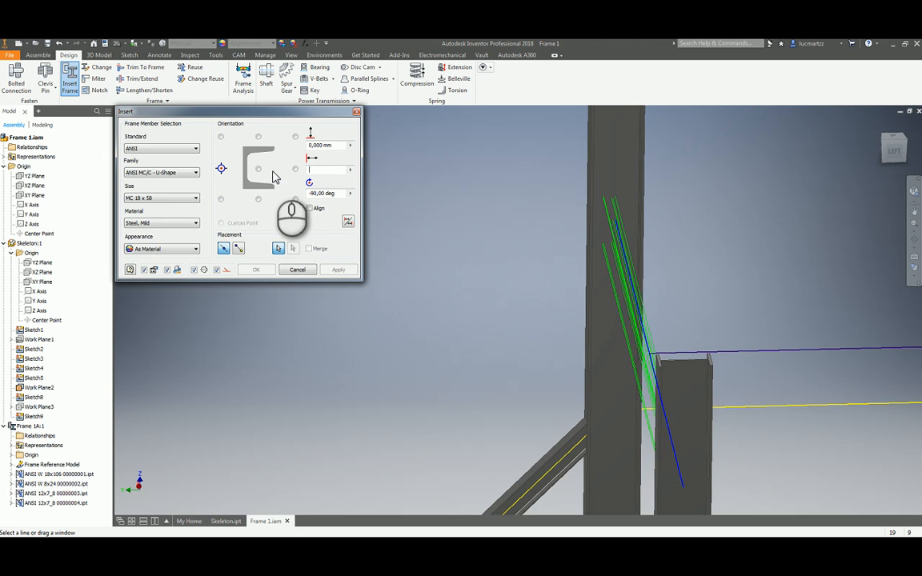
left_click(350, 170)
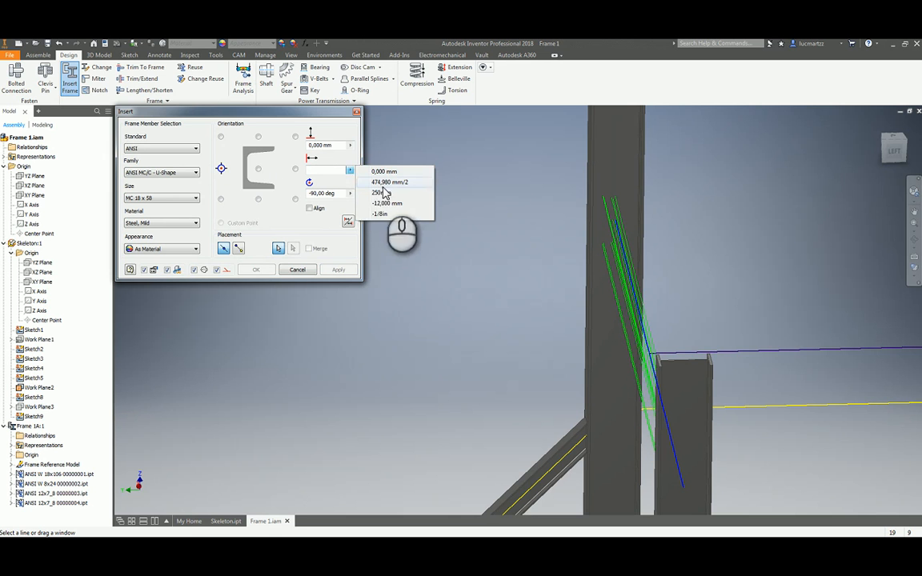
left_click(339, 172)
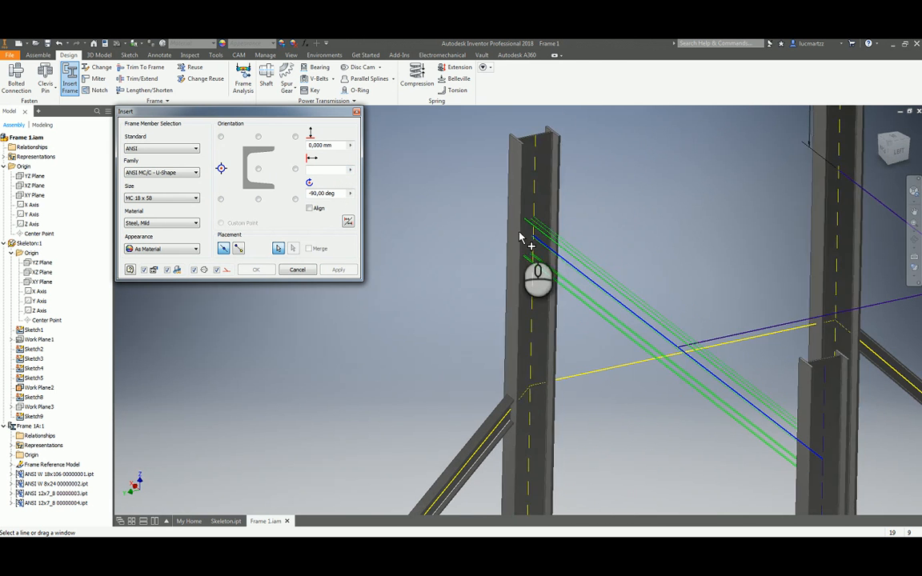
middle_click_drag(520, 238, 515, 154, "shift")
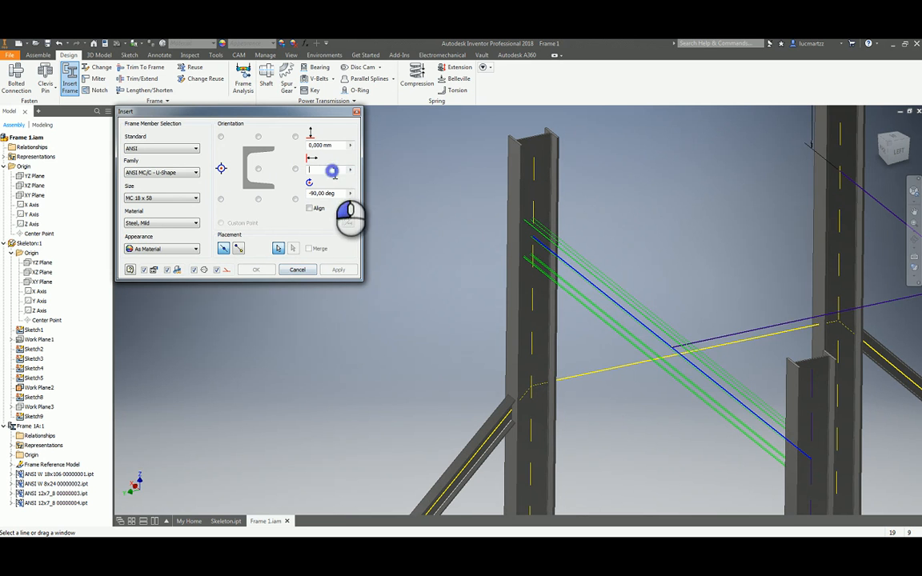
left_click(298, 269)
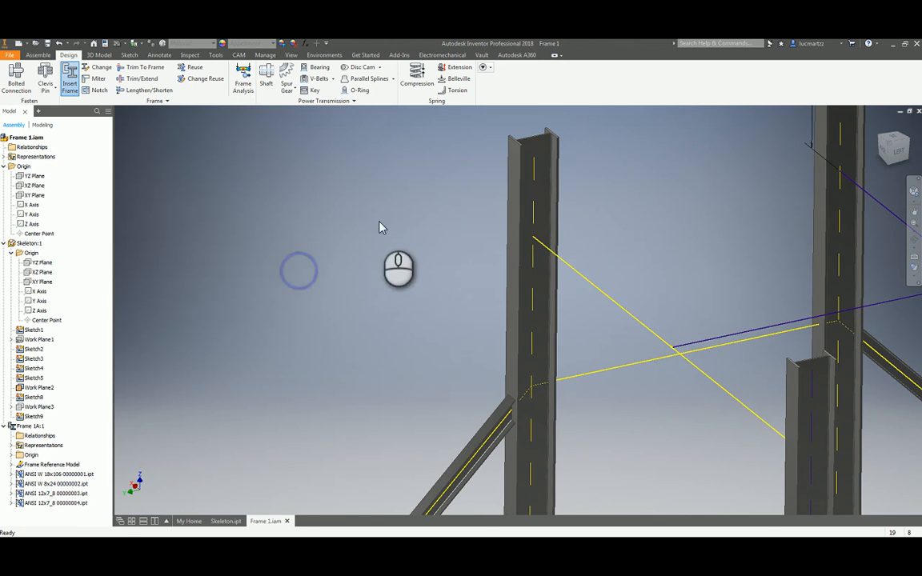
Measure the column's overall depth between the outer edges of its two flanges.
left_click(385, 212)
scroll(494, 151, "up", 5)
right_click(361, 266)
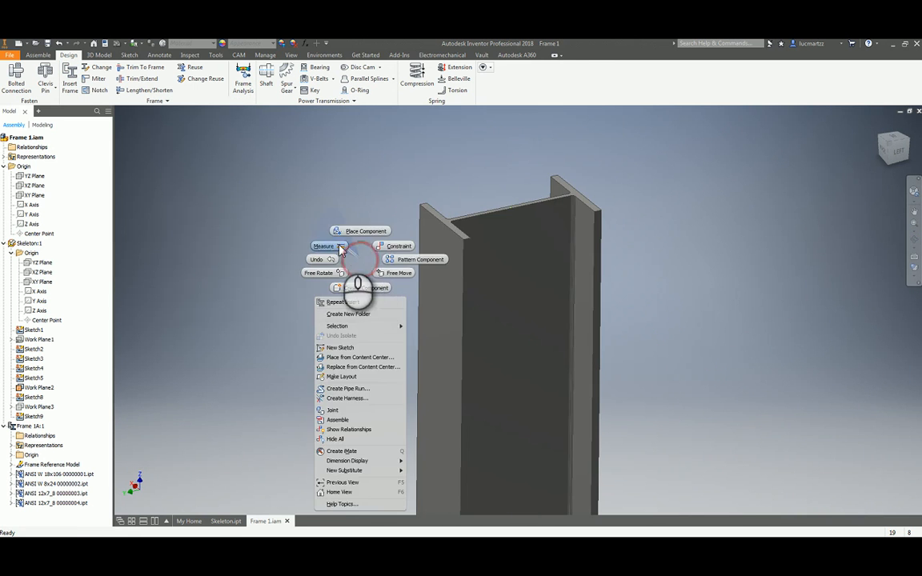
left_click(336, 247)
left_click(428, 241)
left_click(580, 193)
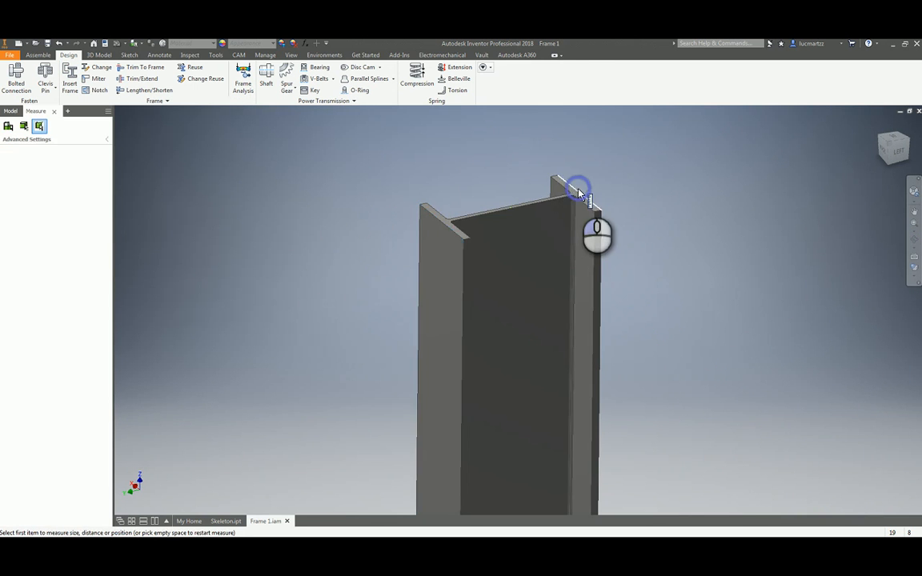
left_click(572, 192)
left_click(430, 239)
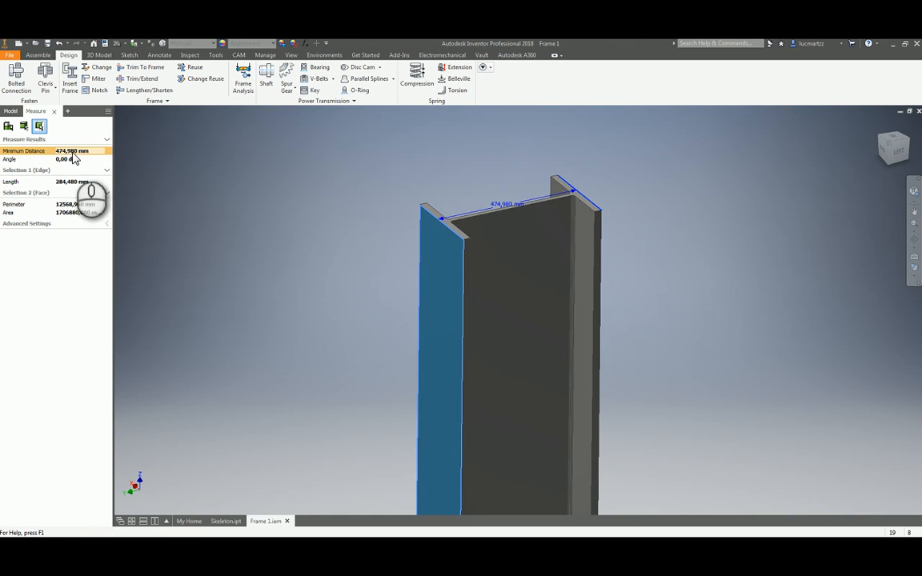
key("Escape")
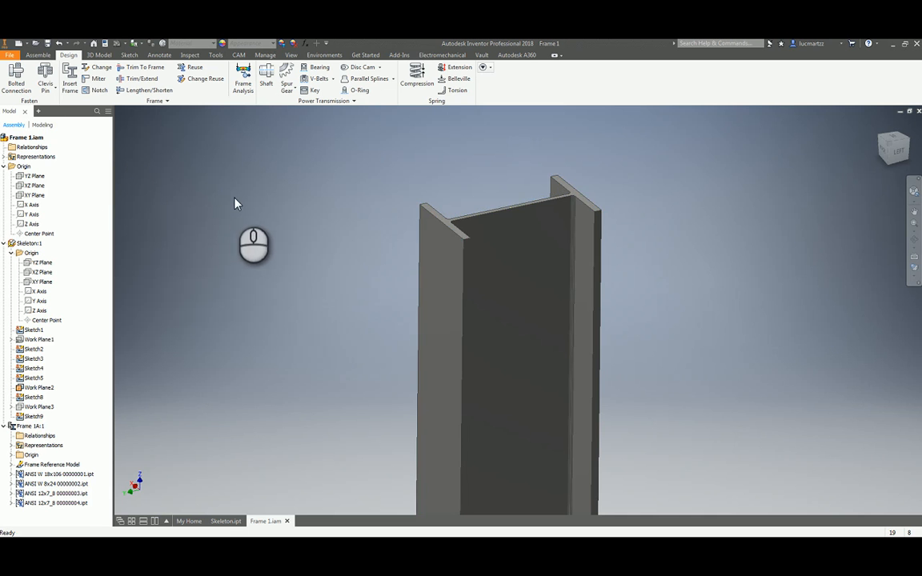
Insert the MC 18 x 58 channel on the upper line between two columns with a horizontal offset of 474,980 mm/2, accepting the default file name.
scroll(235, 203, "down", 5)
left_click(70, 80)
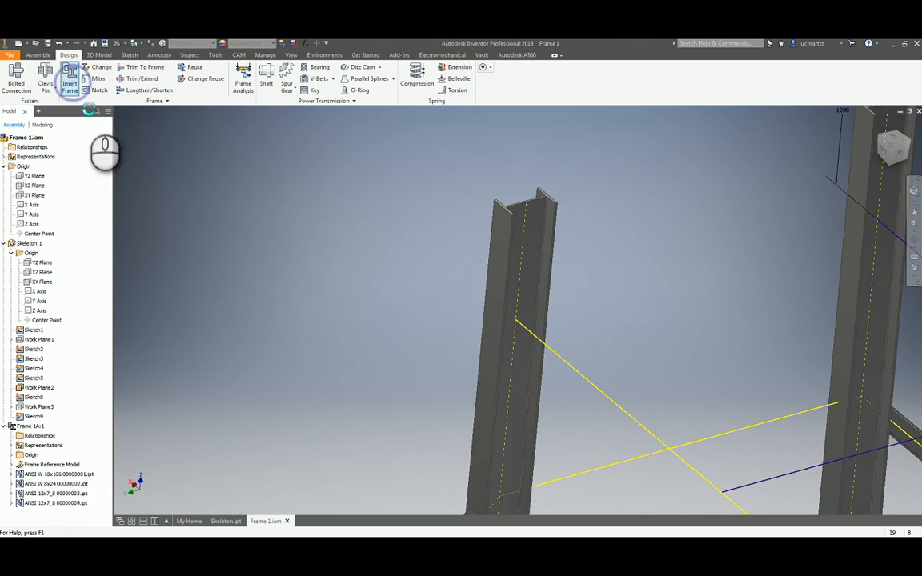
left_click(540, 341)
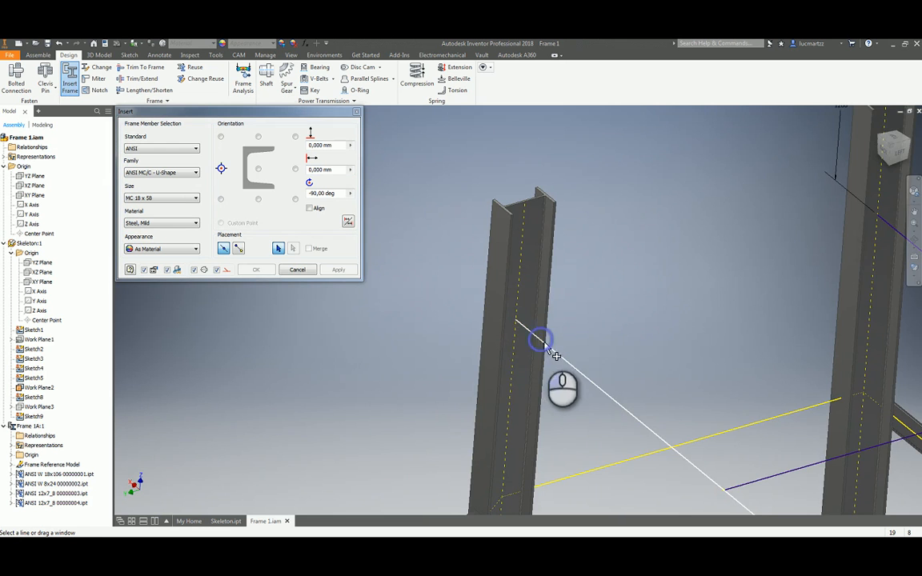
middle_click_drag(486, 381, 376, 240, "shift")
left_click(332, 172)
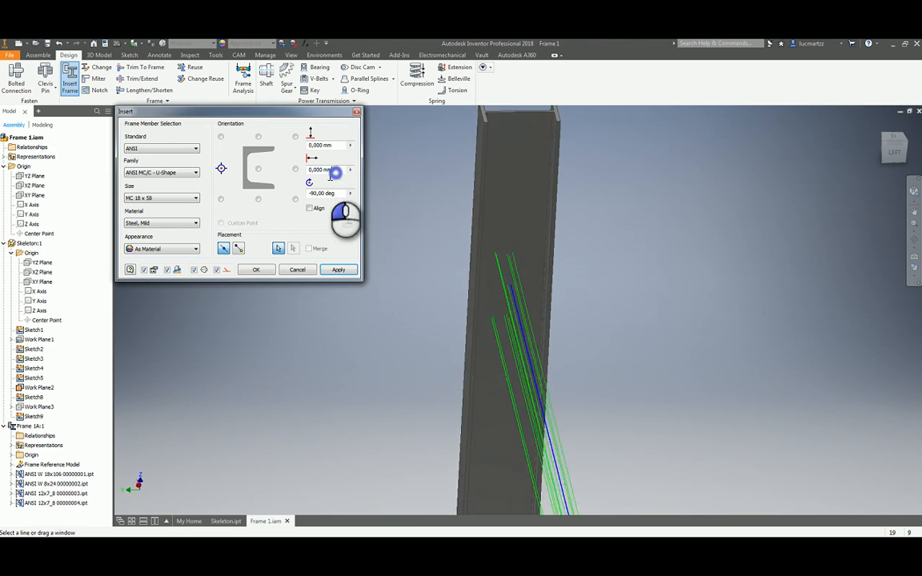
type("474,980 mm")
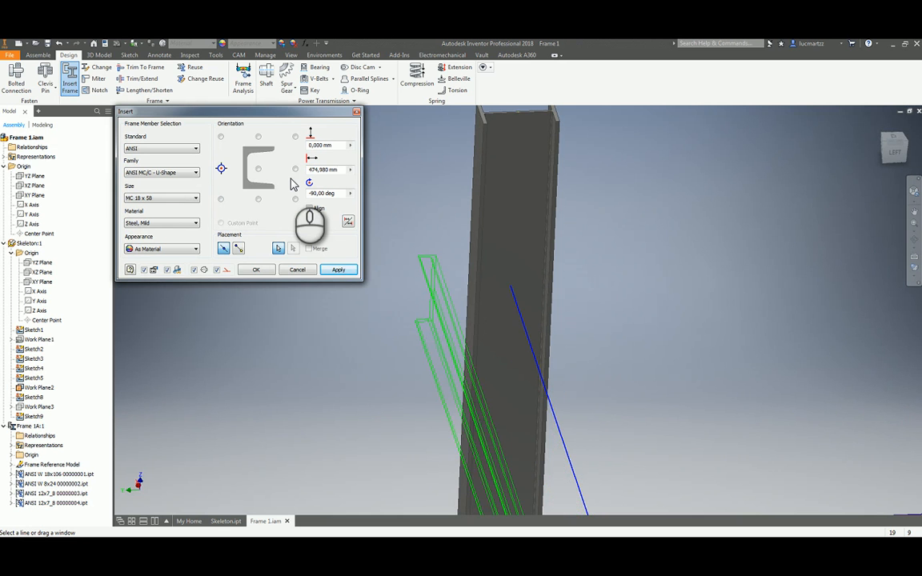
type("/2")
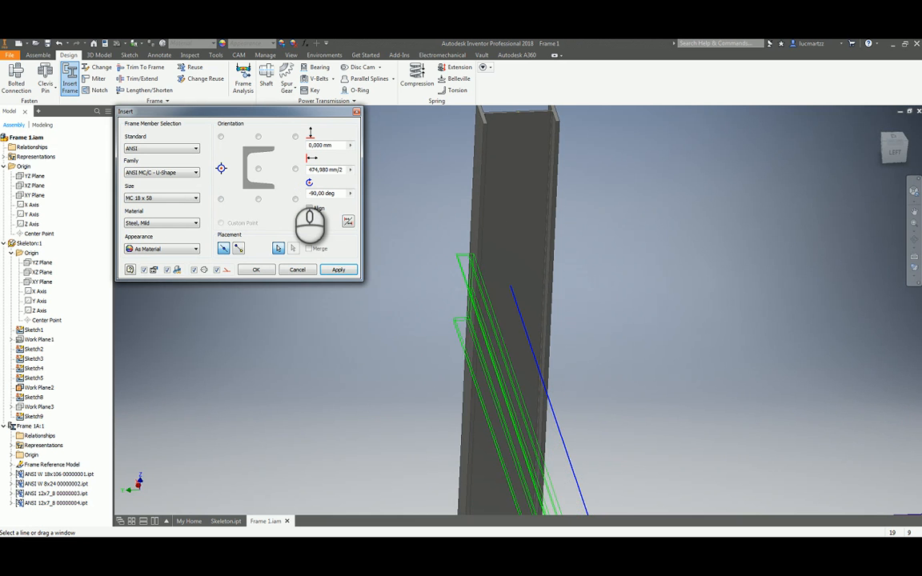
left_click(340, 270)
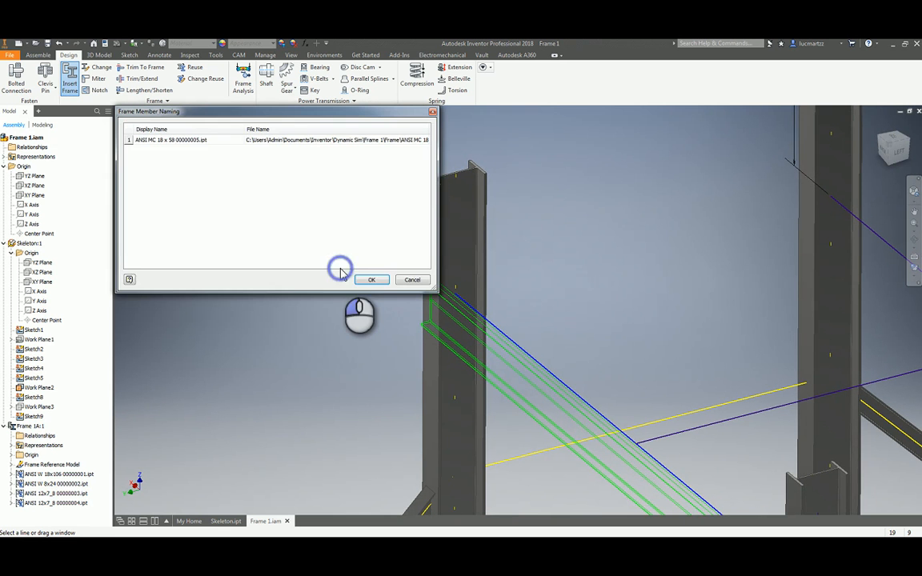
left_click(371, 279)
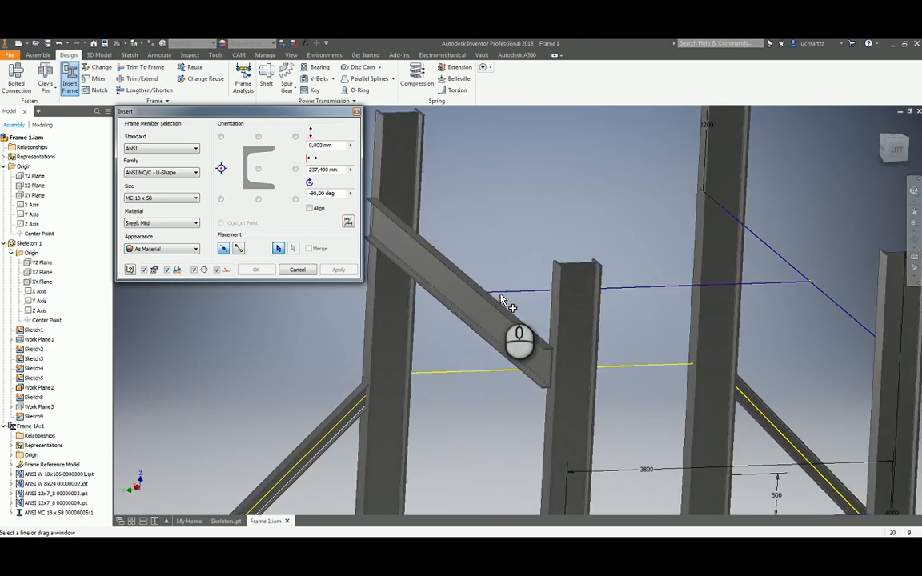
left_click(298, 271)
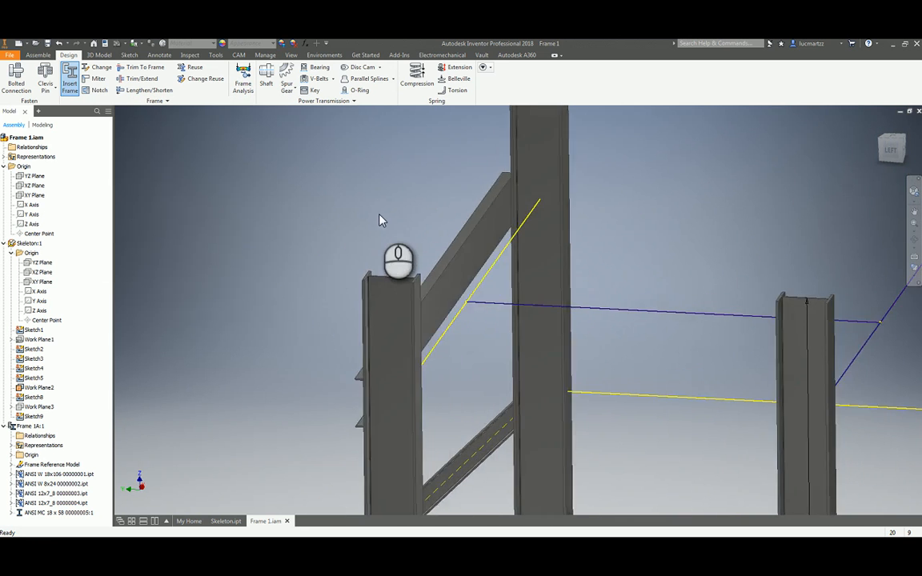
Start a reuse of the MC 18 x 58 channel with the same upper skeleton line as its placement.
left_click(191, 67)
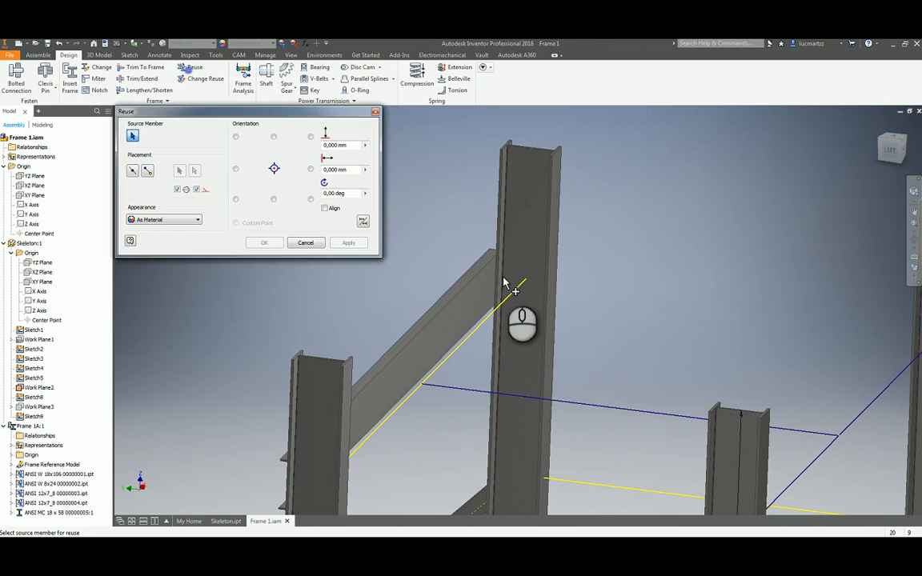
left_click(448, 328)
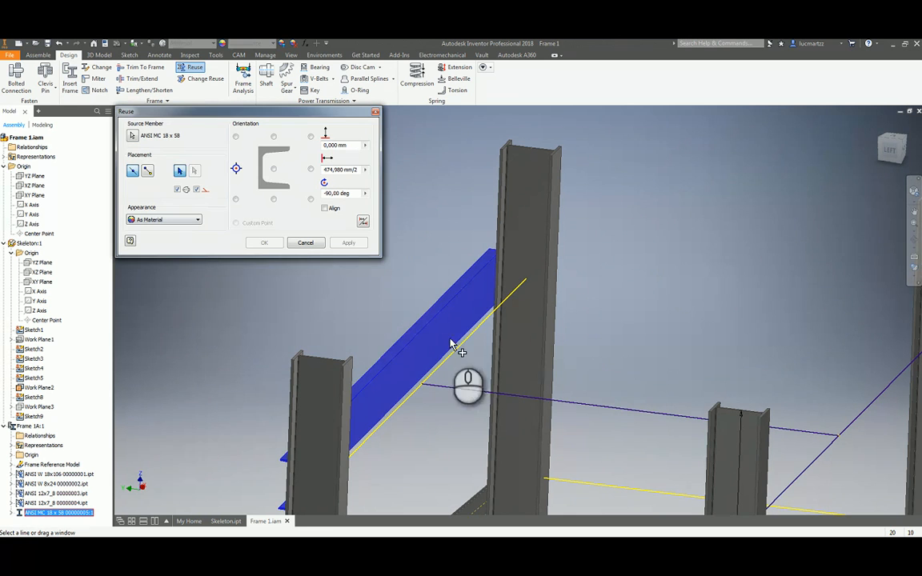
left_click(488, 323)
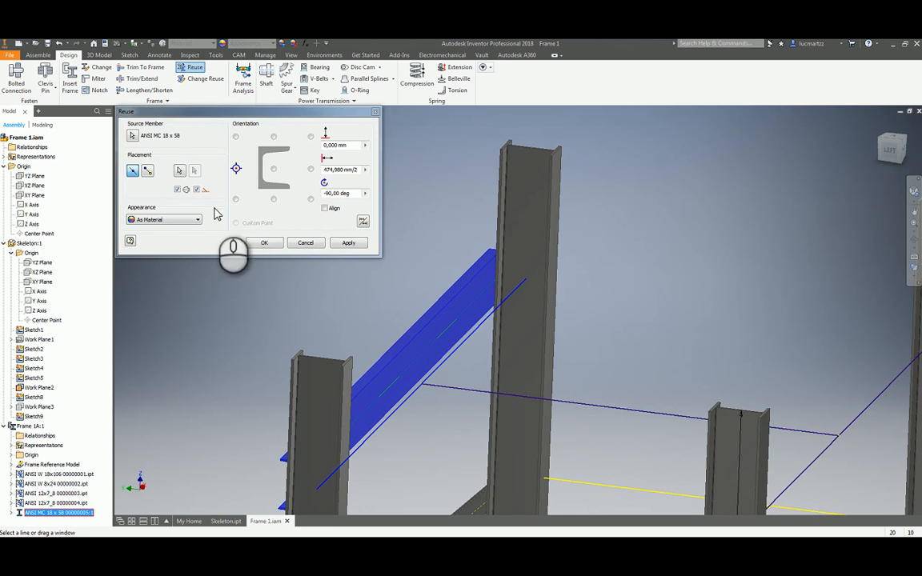
Try the reused channel with a horizontal offset of -474,980 mm/2 and rotation angles of 270 and 180 degrees.
left_click(341, 193)
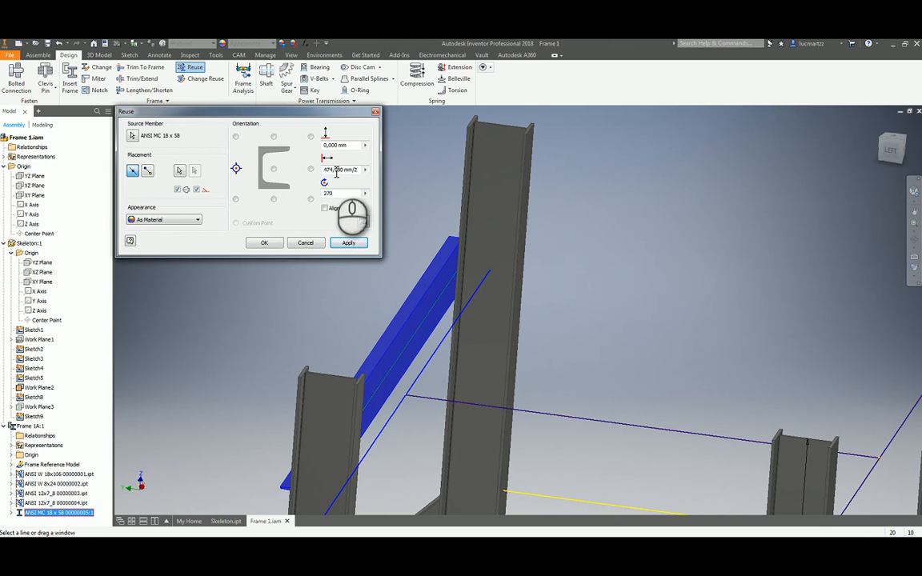
left_click(326, 170)
left_click(363, 221)
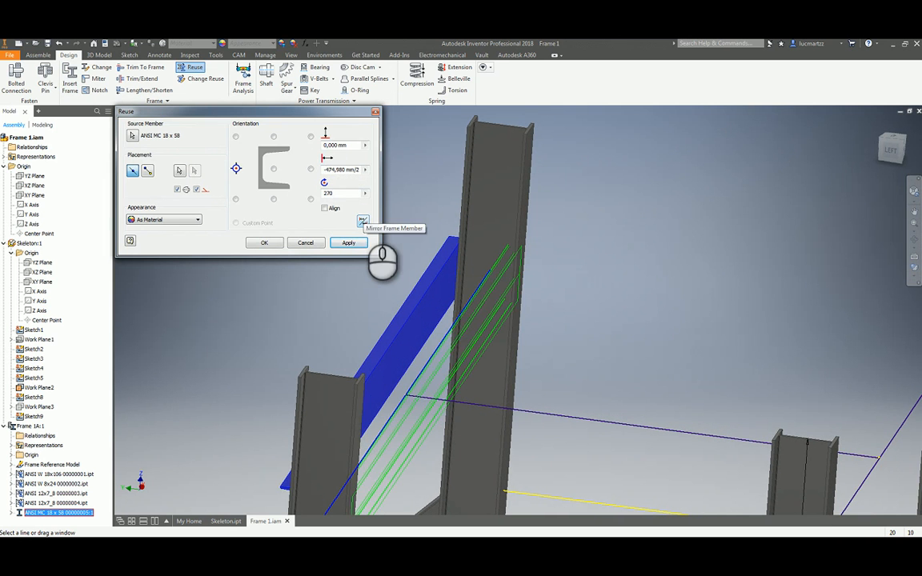
left_click(337, 194)
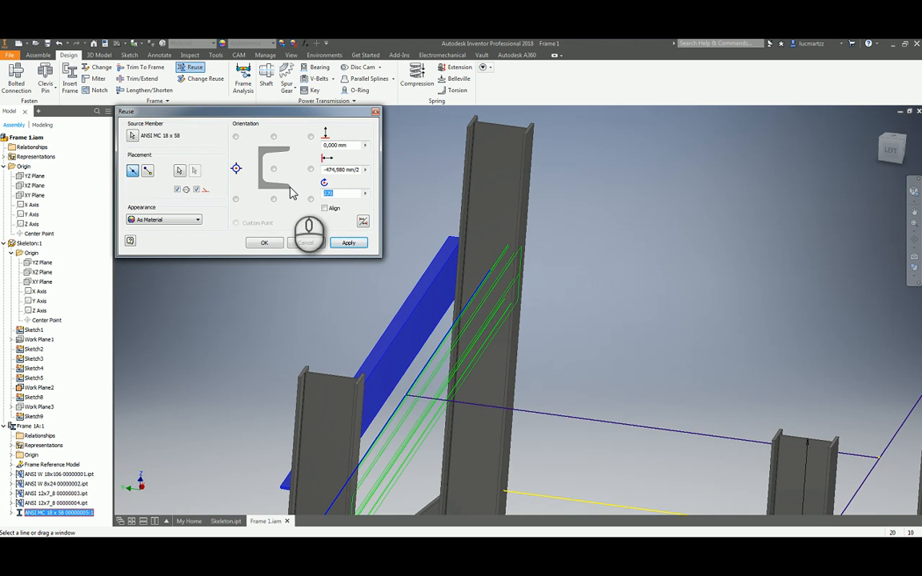
type("180")
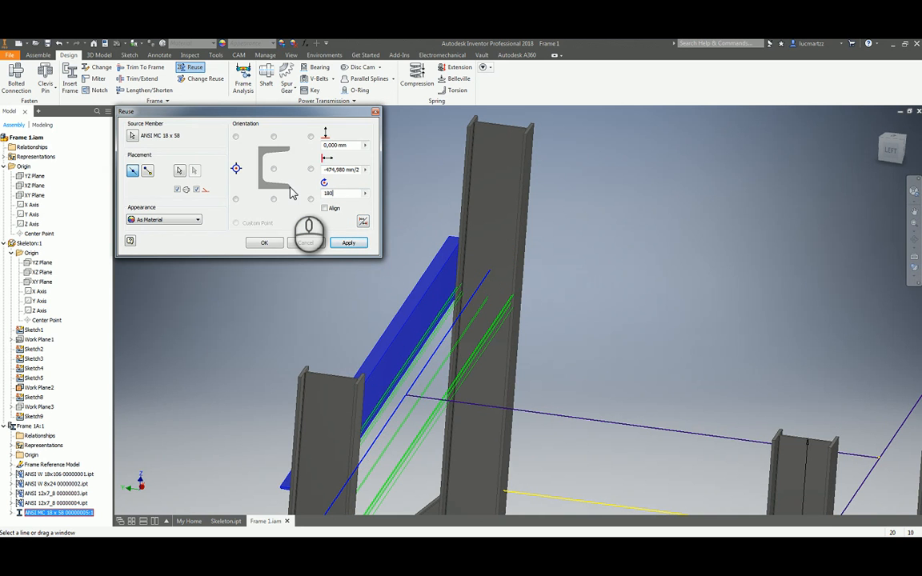
Place the reused channel on the opposite column faces with a rotation of 90 degrees and a horizontal offset of 474,980 mm/2.
key("BackSpace")
key("BackSpace")
key("BackSpace")
type("90")
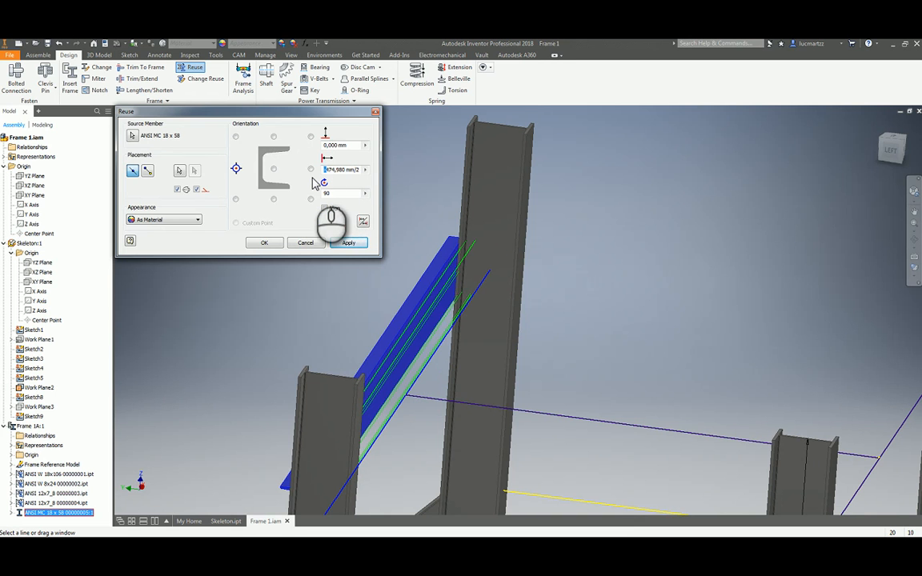
key("BackSpace")
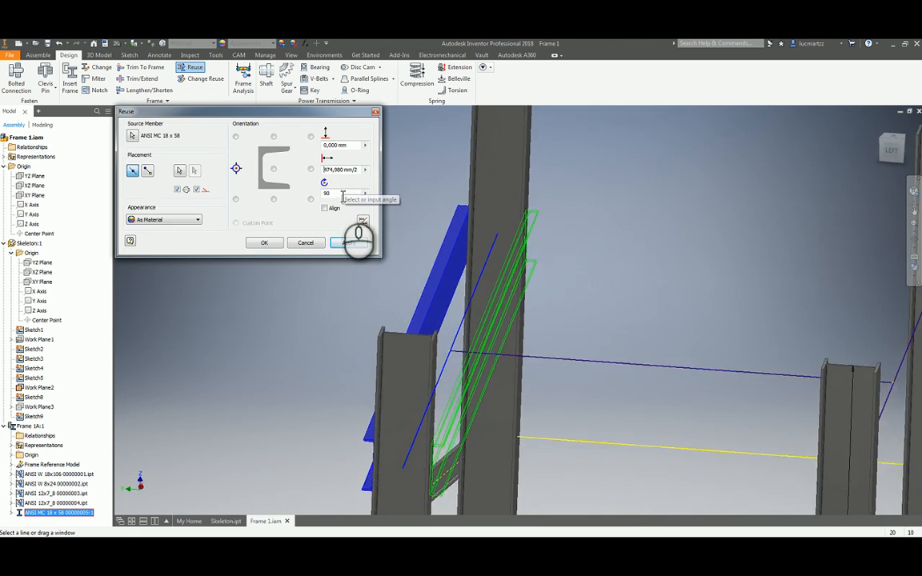
left_click(348, 243)
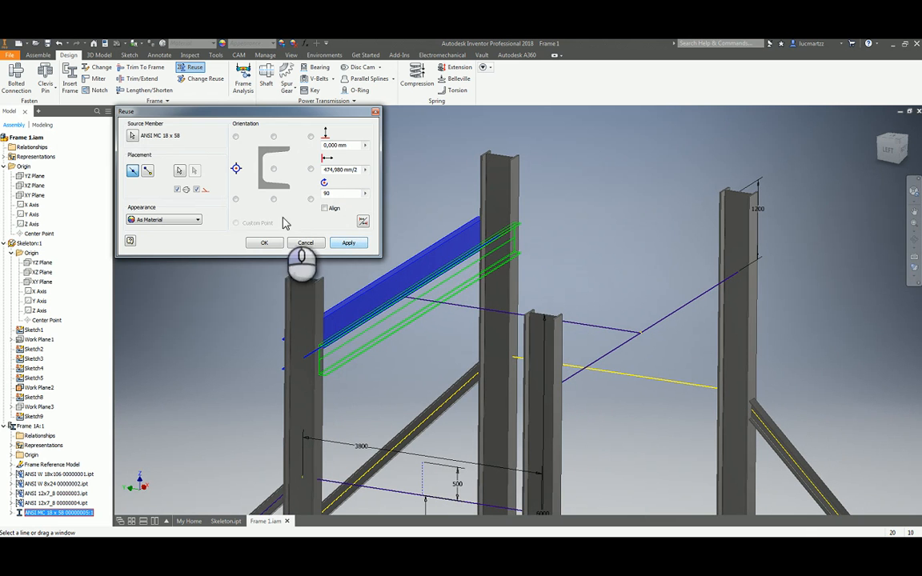
left_click(349, 243)
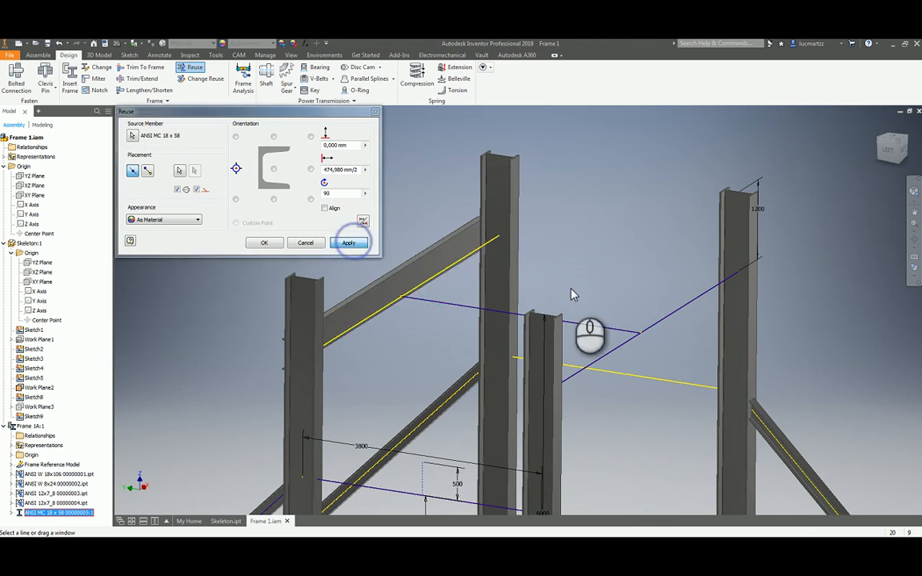
Reuse the MC 18 x 58 channel with the same offset and rotation on the upper skeleton line between the other two columns.
left_click(722, 286)
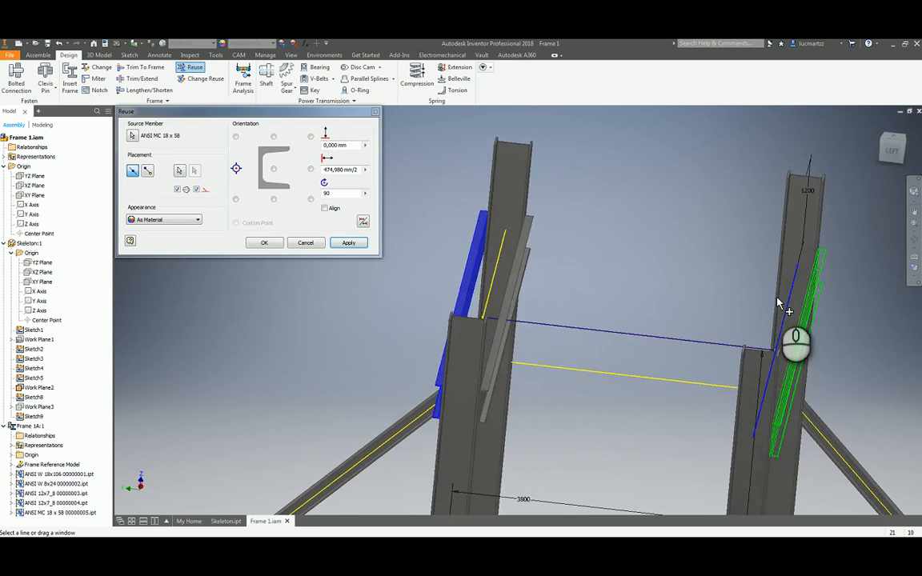
middle_click_drag(841, 288, 348, 235, "shift")
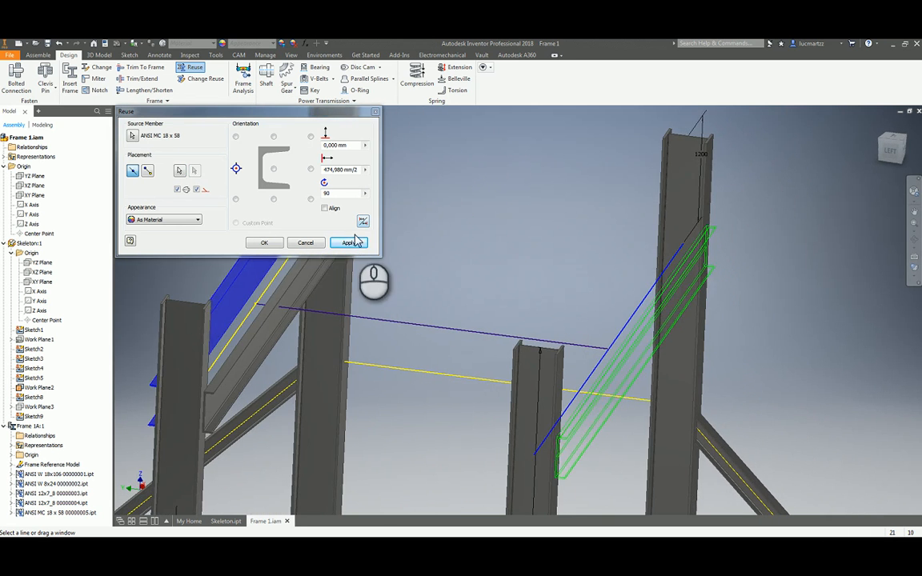
left_click(349, 243)
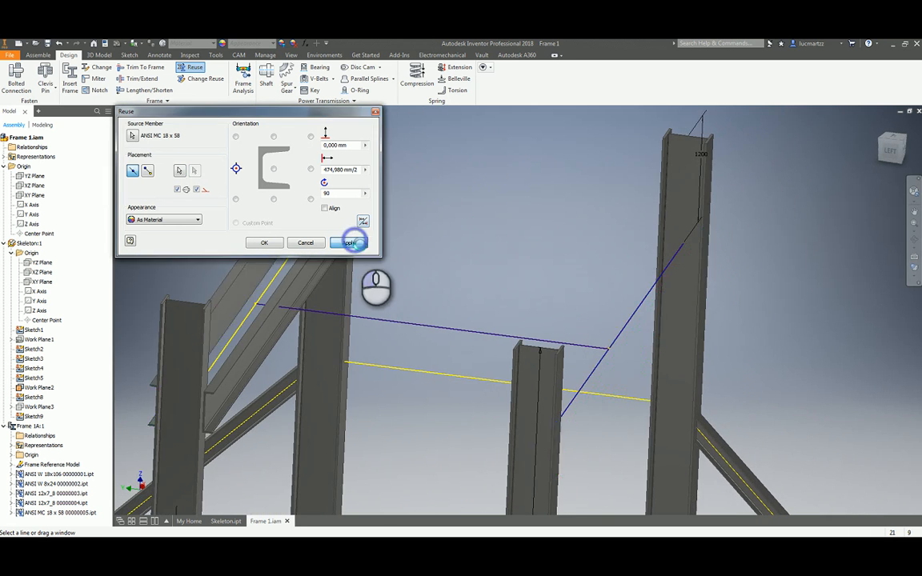
Place another reused channel on that same line's opposite side, rotated 270 degrees with a 474,980 mm/2 horizontal offset, and finish the reuse.
left_click(665, 271)
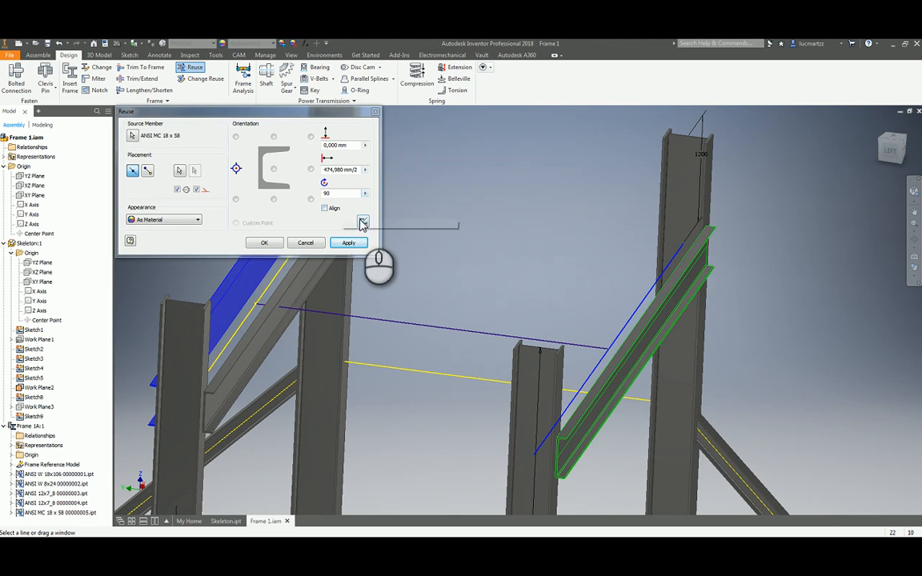
left_click(363, 222)
left_click(363, 222)
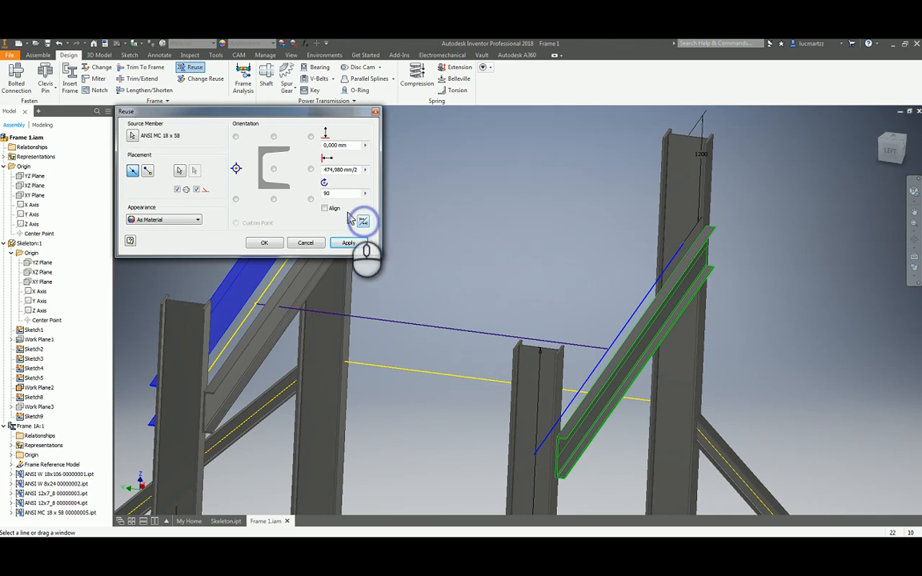
left_click(325, 171)
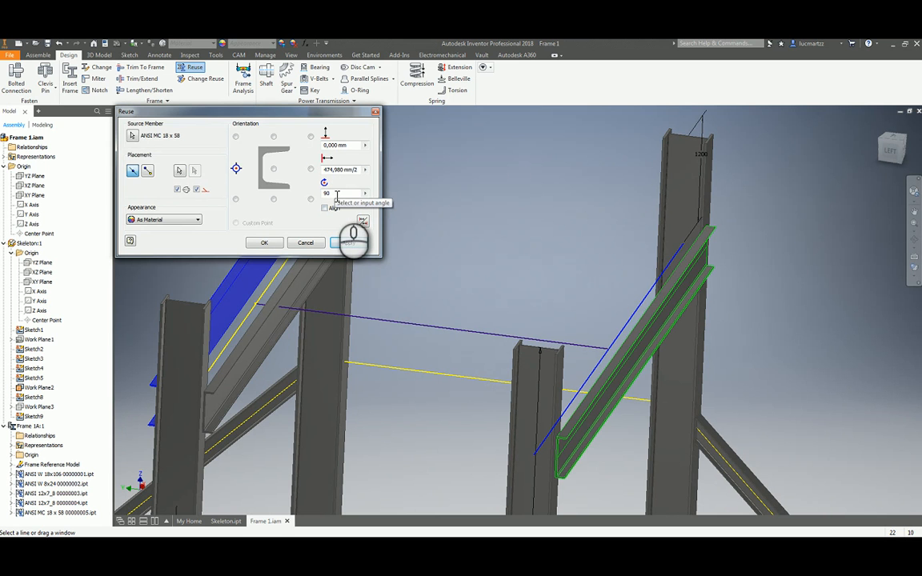
type("-")
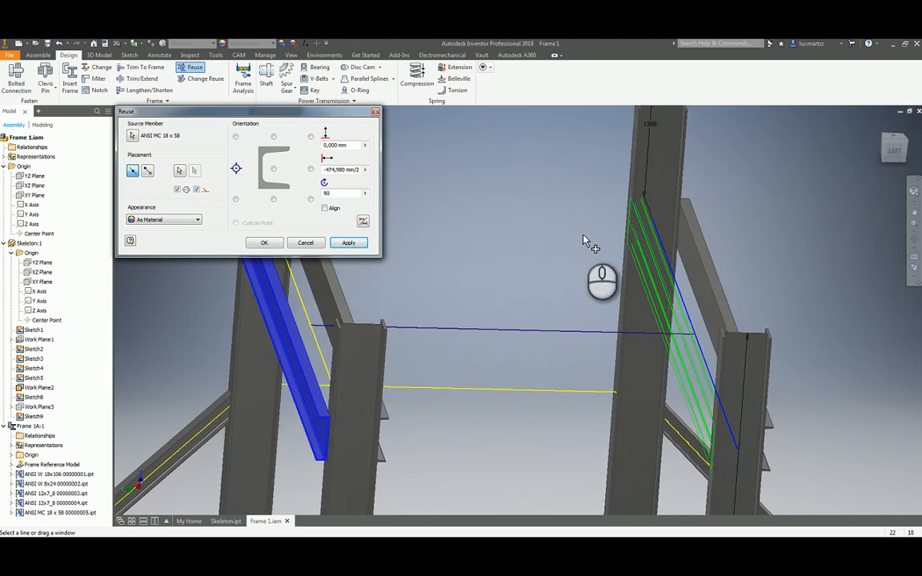
double_click(340, 197)
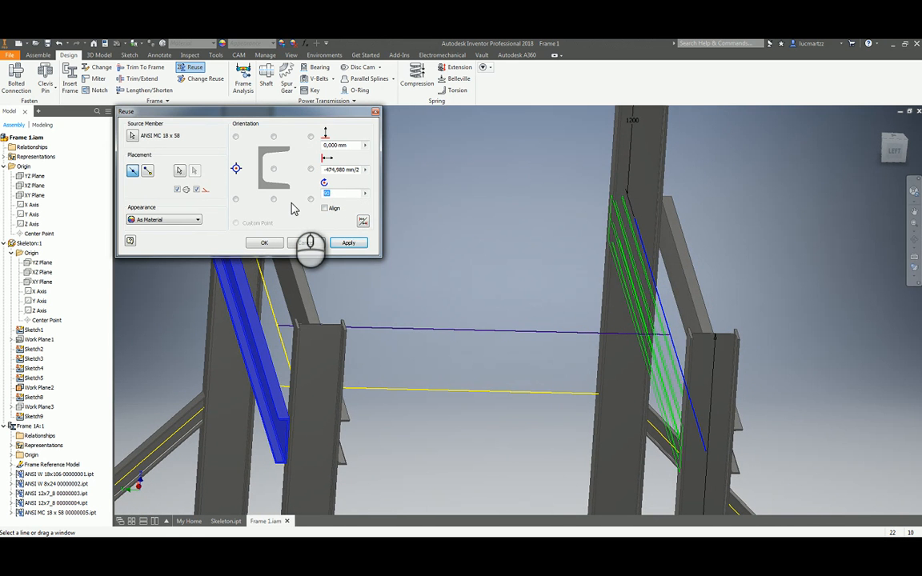
type("270")
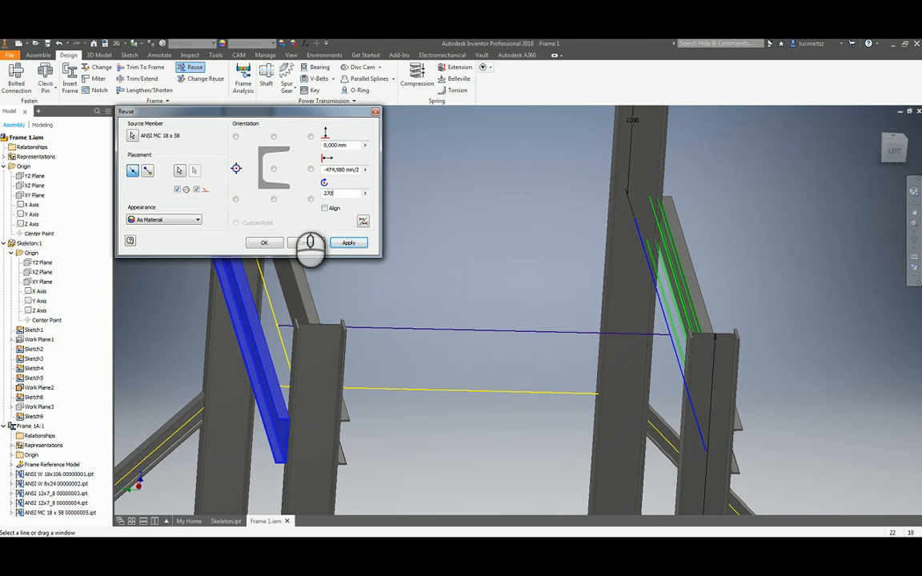
left_click(312, 170)
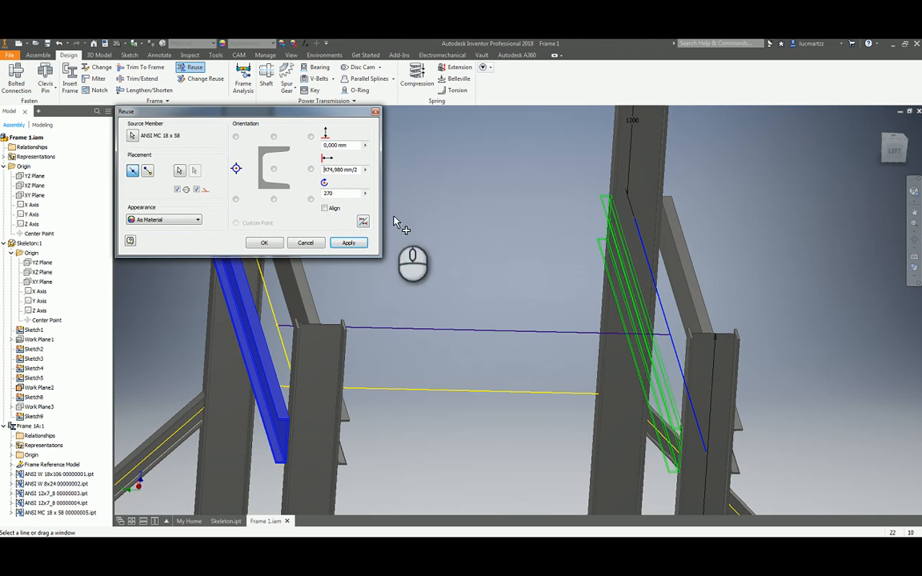
middle_click_drag(395, 220, 464, 220, "shift")
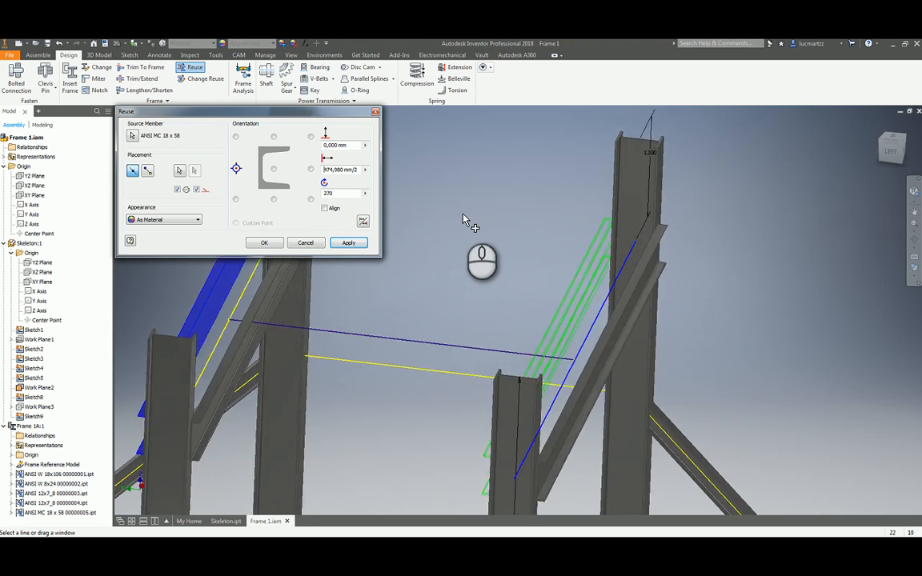
scroll(464, 220, "up", 5)
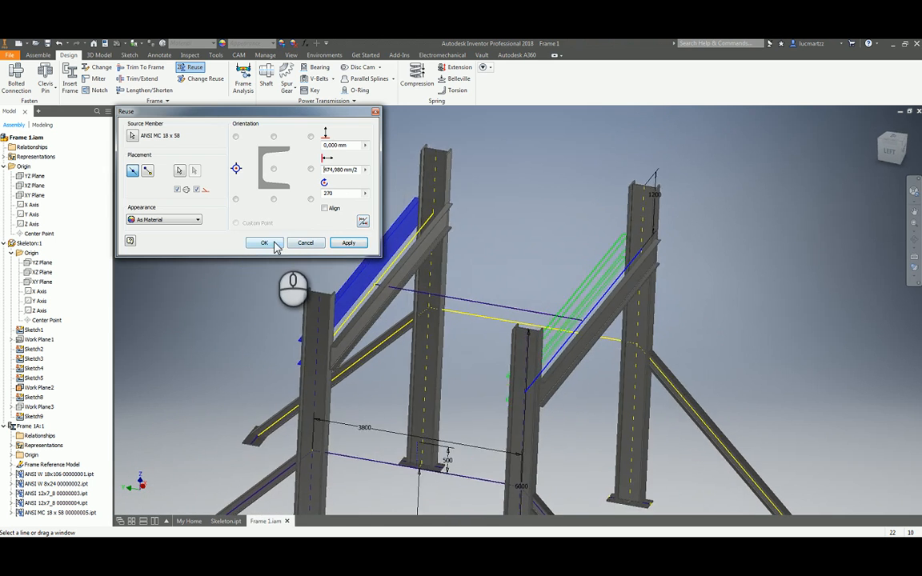
left_click(265, 243)
Measure the channel's overall depth between the outer faces of its upper and lower flanges.
middle_click_drag(274, 244, 406, 248, "shift")
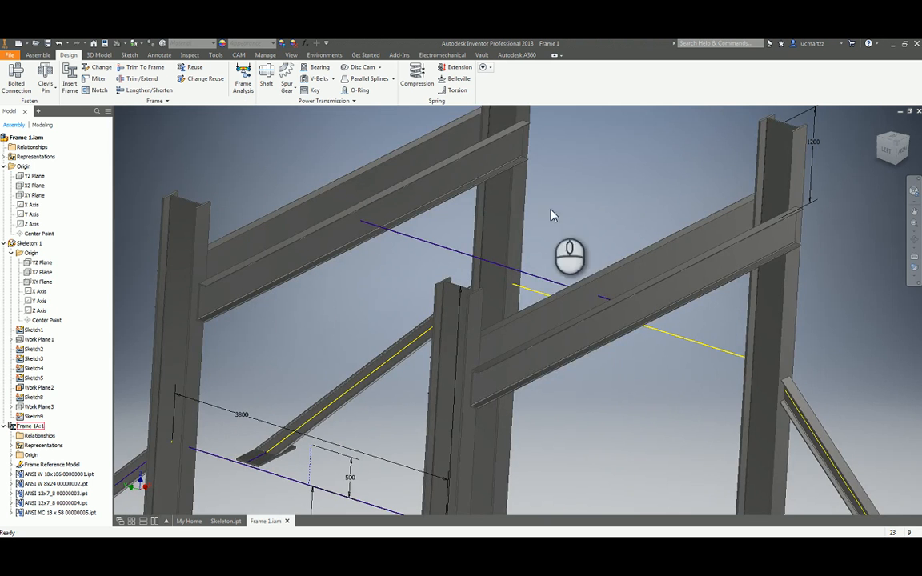
right_click(570, 202)
left_click(548, 186)
scroll(386, 198, "up", 5)
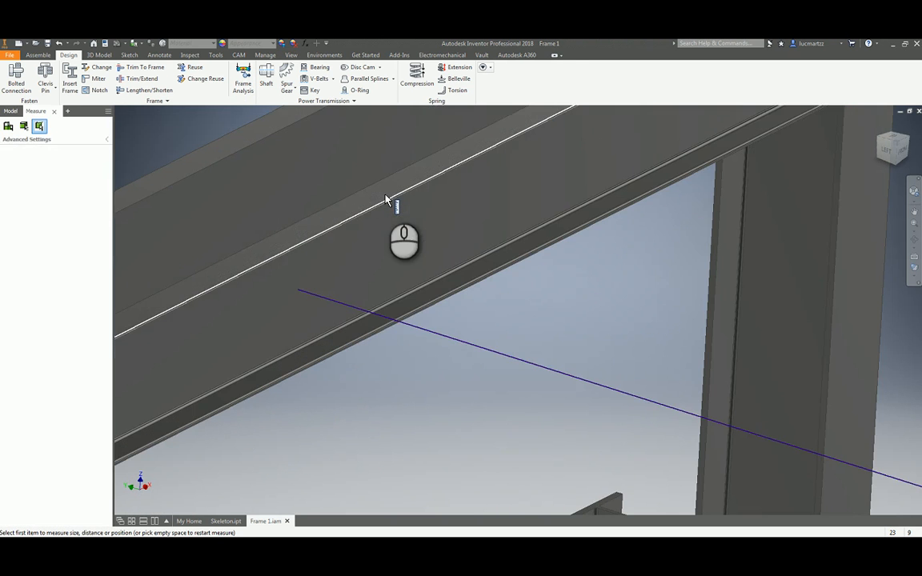
left_click(376, 198)
middle_click_drag(384, 302, 413, 272, "shift")
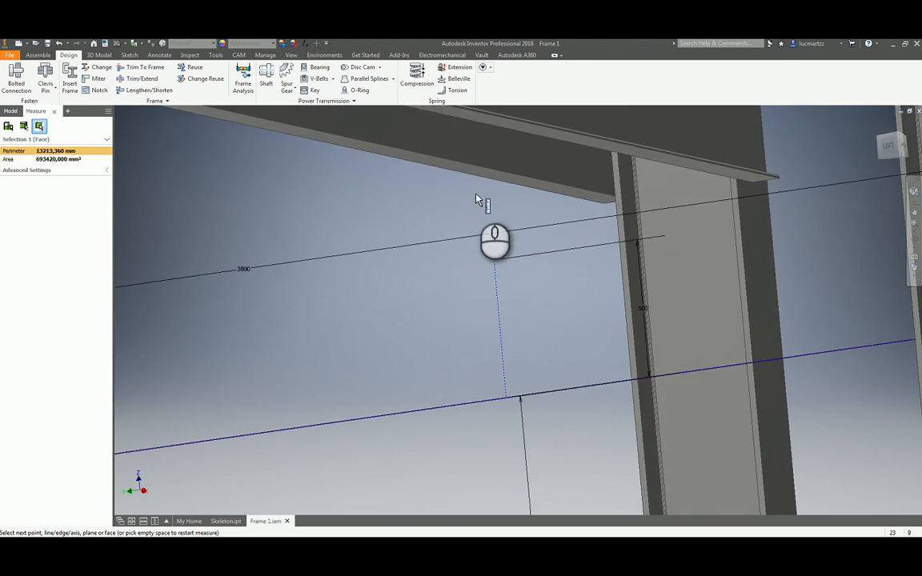
left_click(550, 142)
scroll(552, 206, "down", 5)
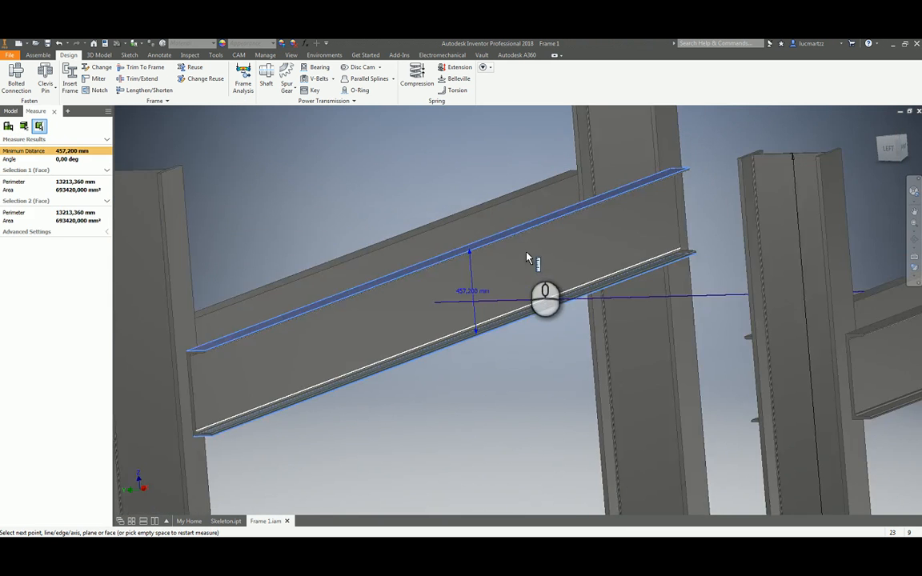
middle_click_drag(486, 309, 483, 334, "shift")
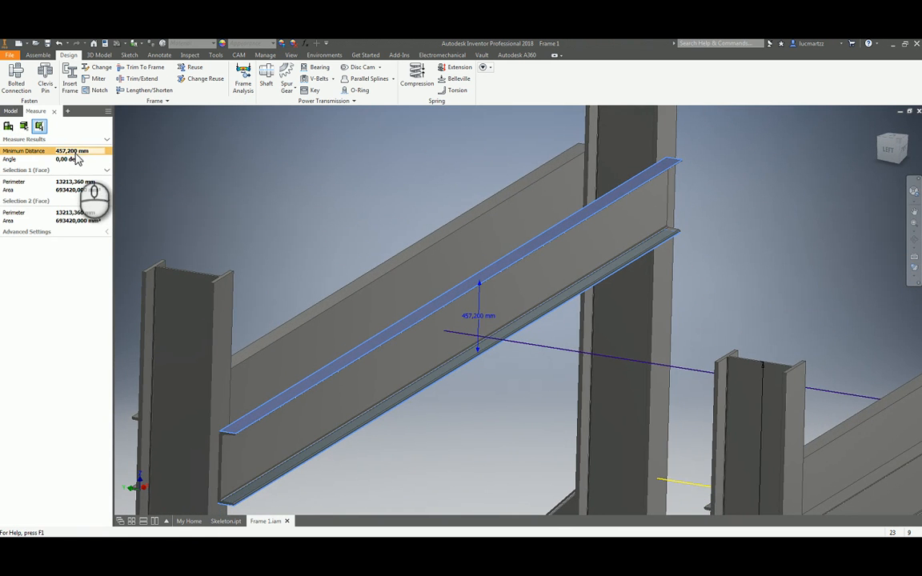
key("Escape")
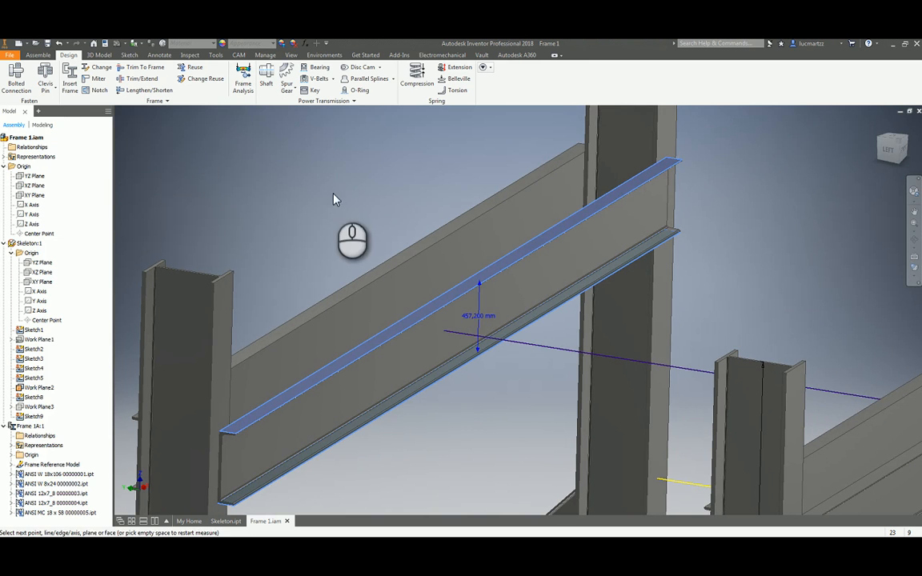
left_click(327, 198)
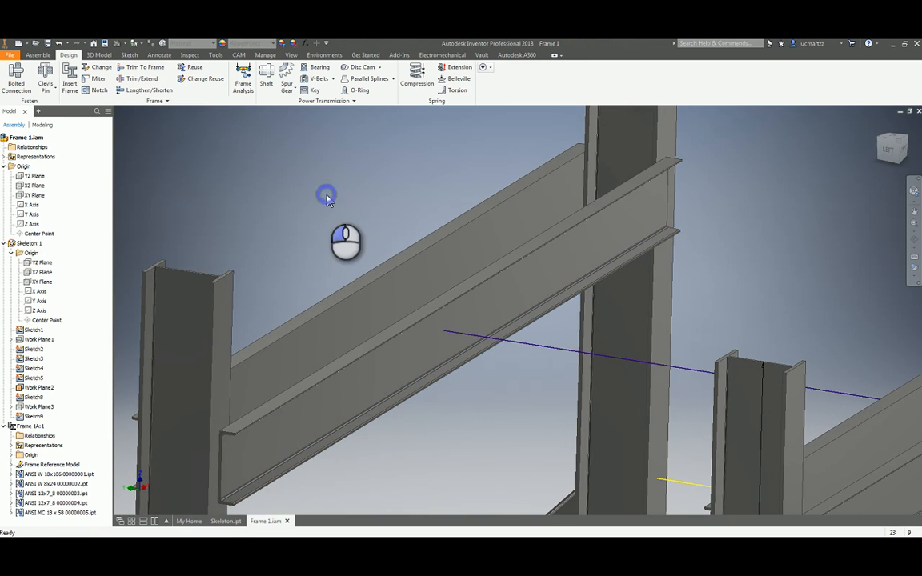
Preview an ANSI W-Shape member of size W 10x68 on the cross skeleton line spanning between the two channel pairs.
left_click(70, 81)
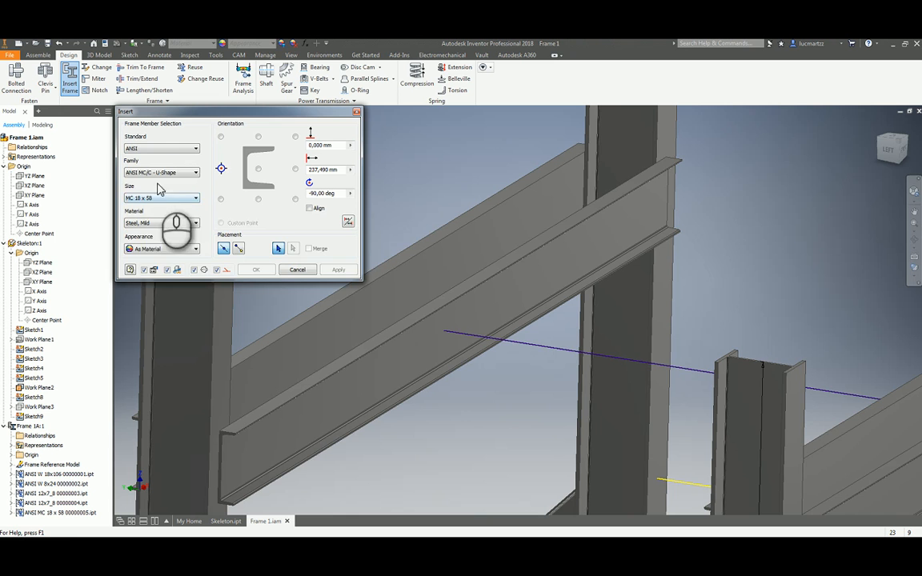
left_click(160, 173)
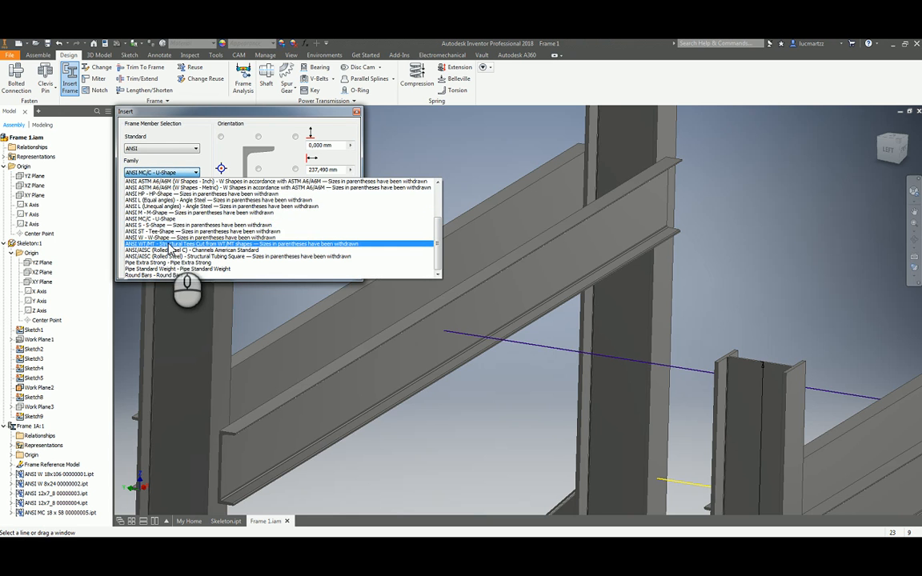
left_click(164, 238)
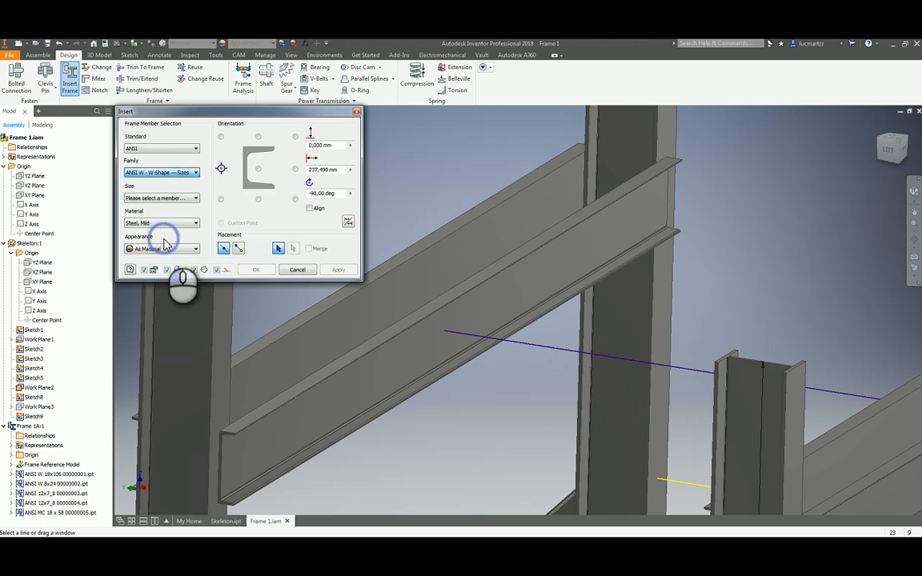
left_click(538, 351)
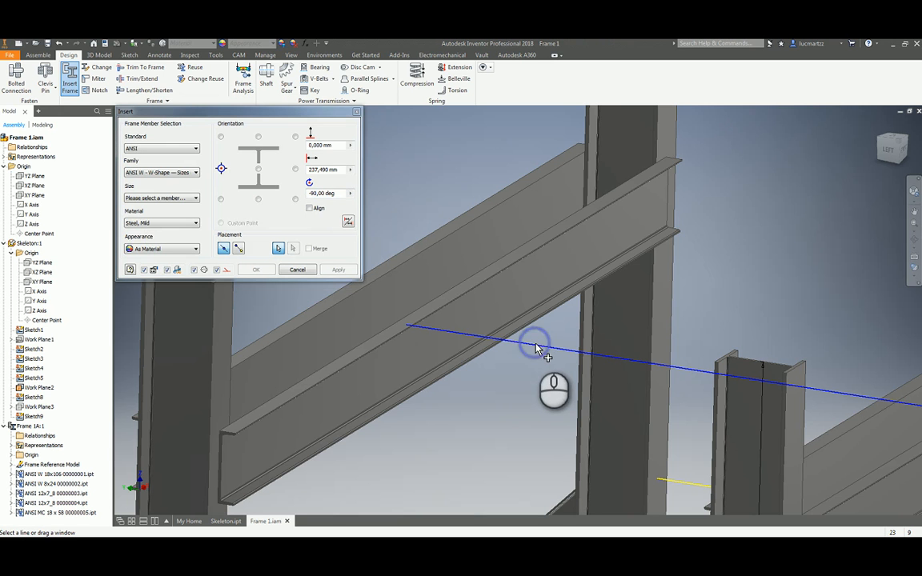
left_click(164, 198)
scroll(169, 229, "down", 12)
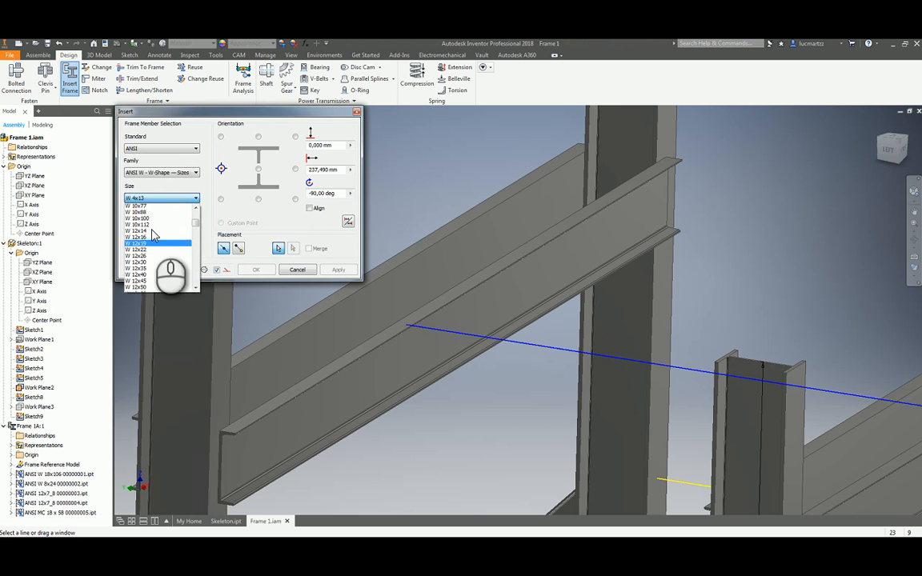
scroll(154, 235, "up", 2)
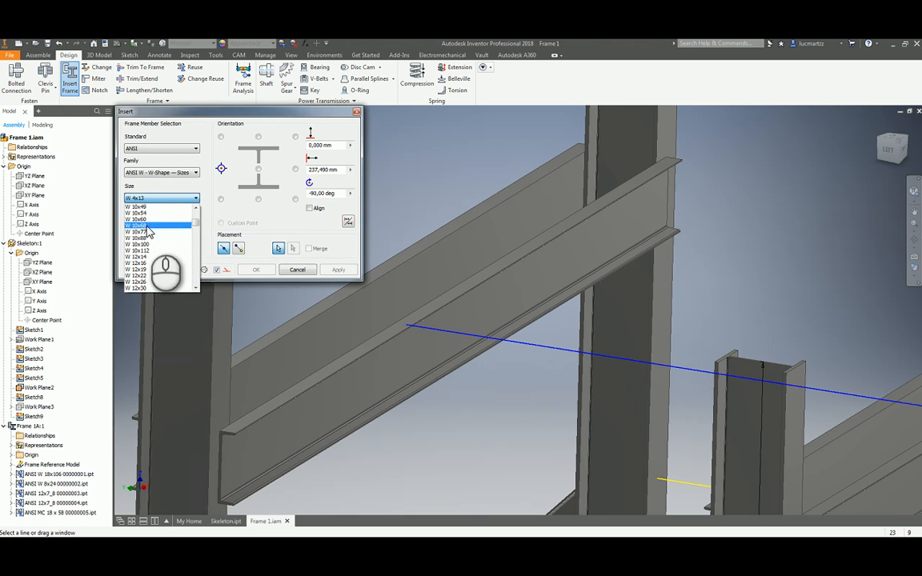
left_click(145, 226)
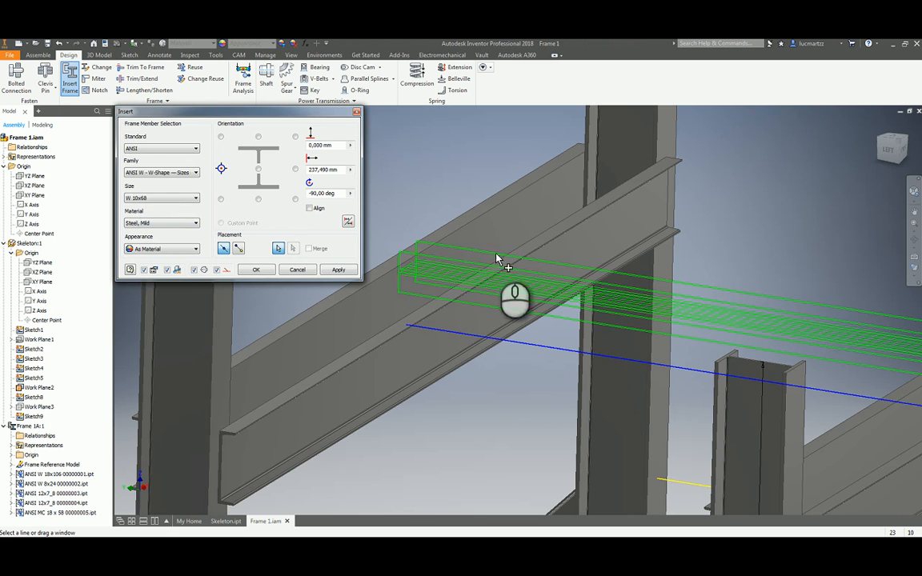
scroll(496, 258, "down", 3)
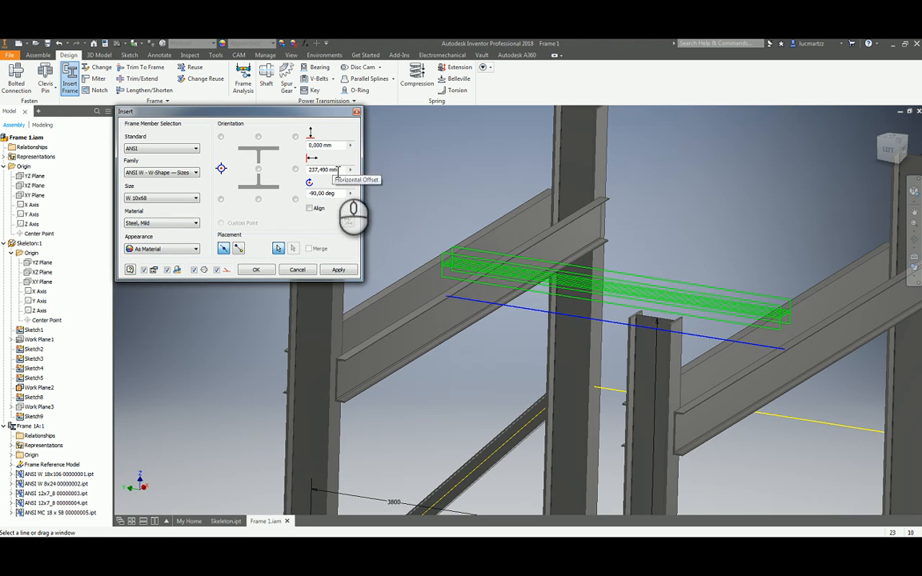
Set the previewed W 10x68 beam's rotation to 0 degrees and anchor its profile at the centre.
left_click_drag(338, 169, 294, 176)
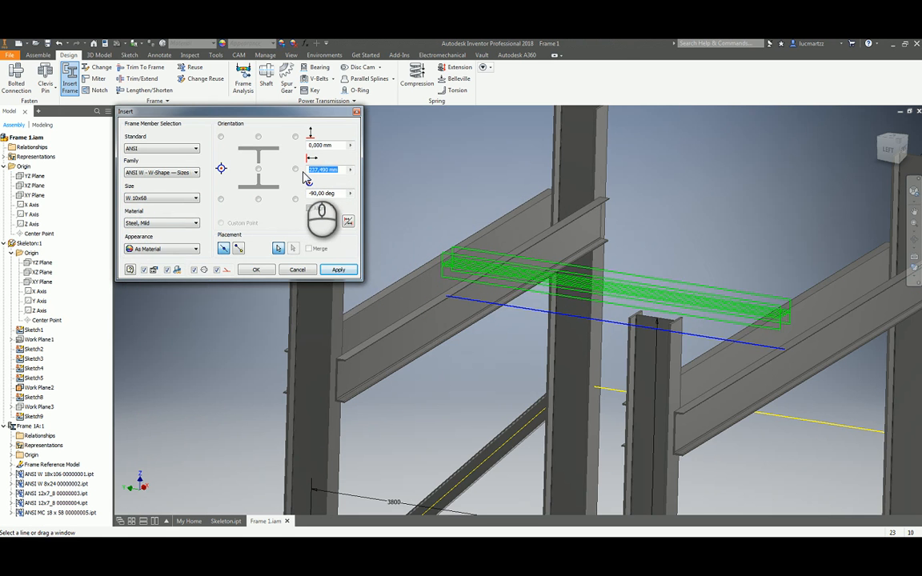
left_click_drag(339, 194, 312, 194)
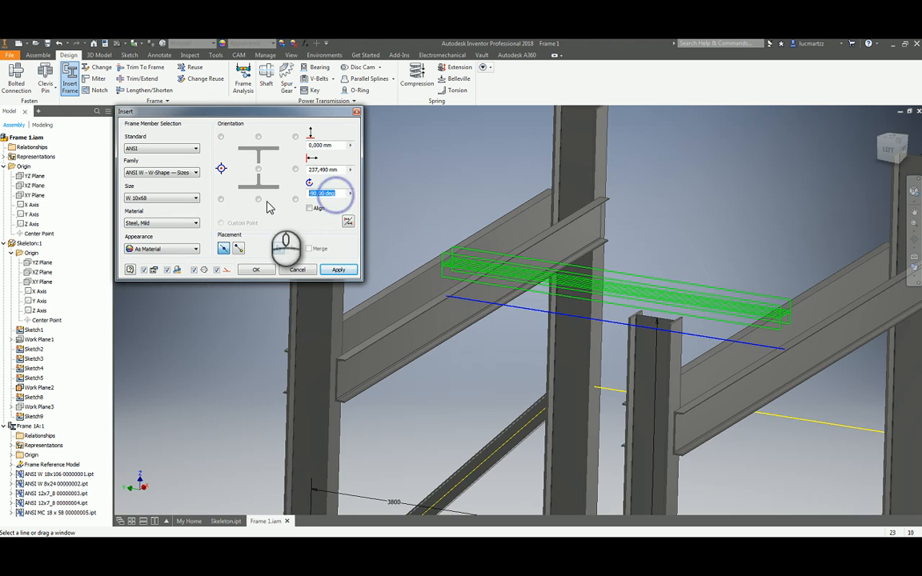
type("0")
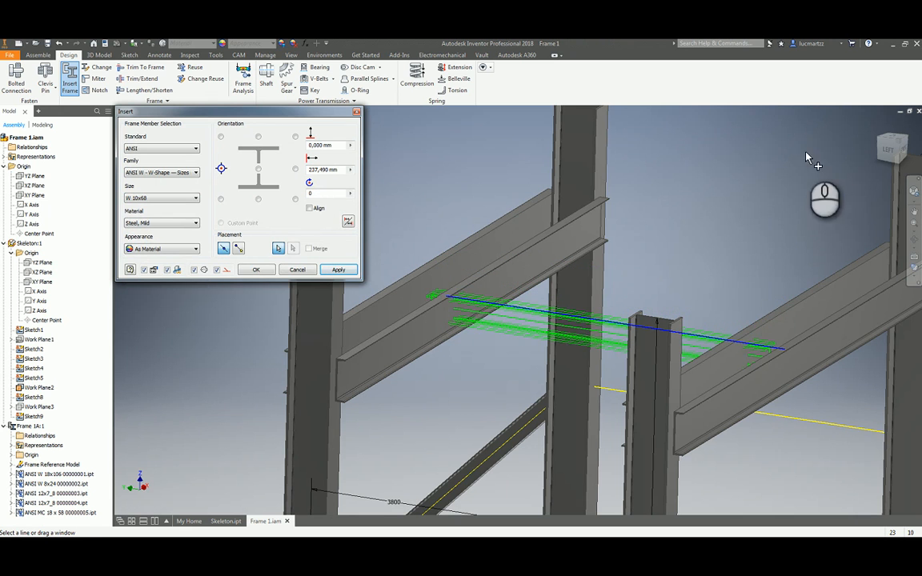
middle_click_drag(874, 170, 872, 165)
left_click(874, 162)
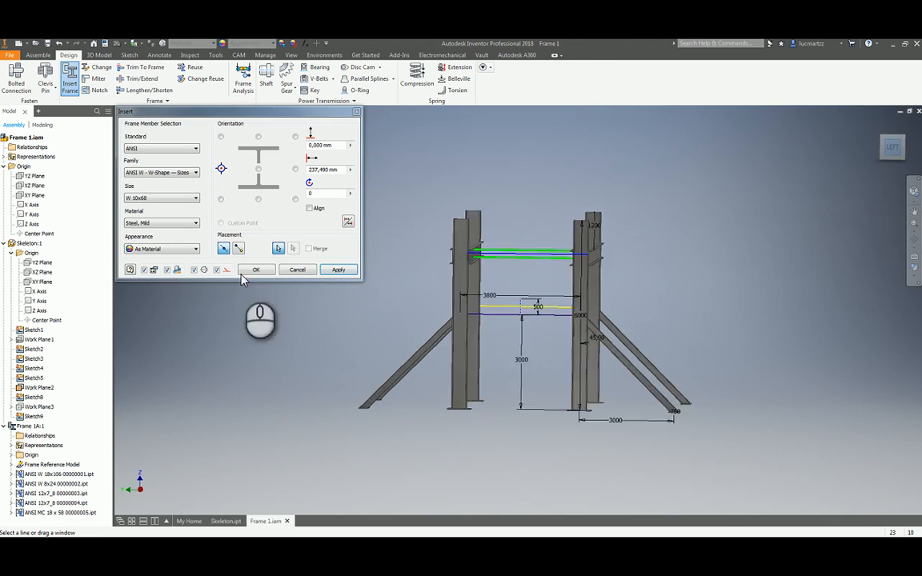
left_click(257, 168)
scroll(473, 244, "up", 5)
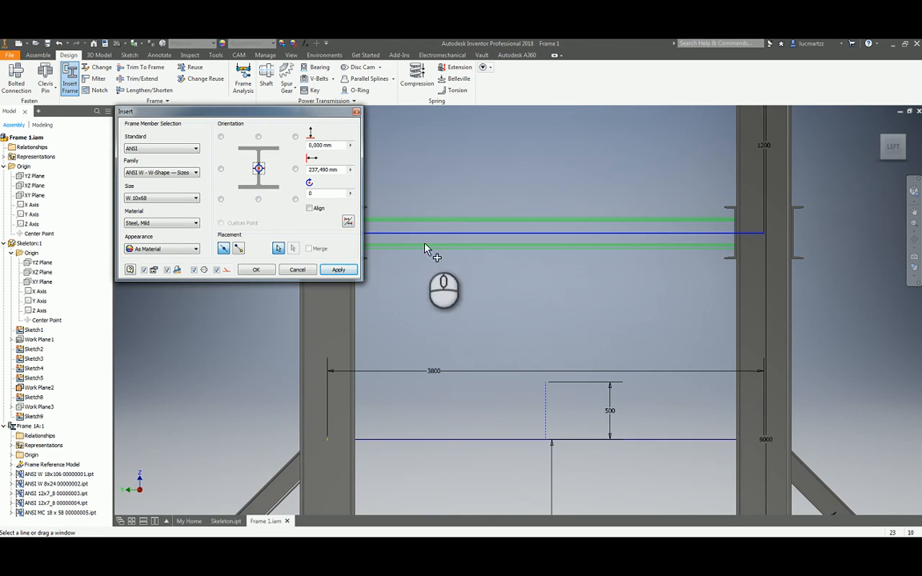
Set the W 10x68 beam's horizontal offset to 0 and its vertical offset to 457,200 mm.
double_click(341, 170)
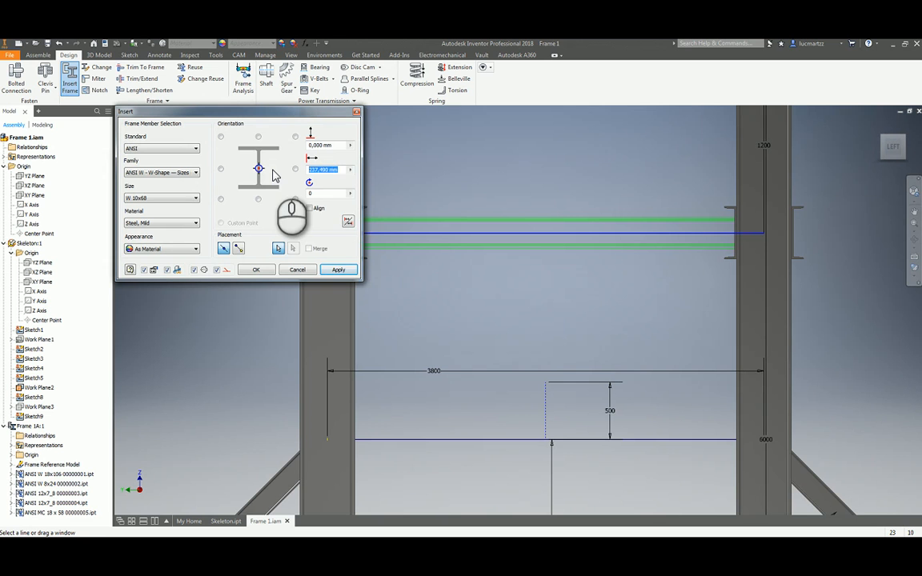
double_click(337, 170)
key("ctrl+c")
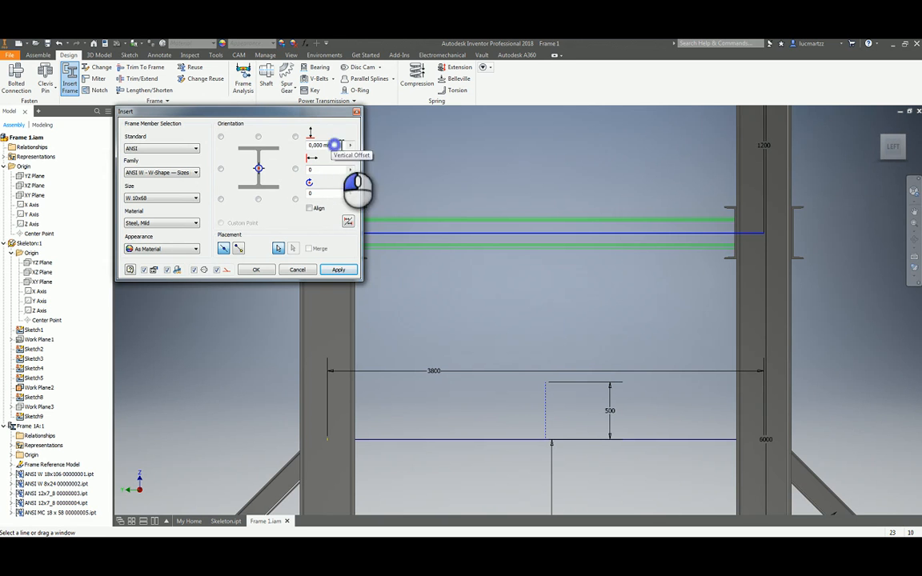
left_click_drag(342, 145, 283, 151)
key("ctrl+v")
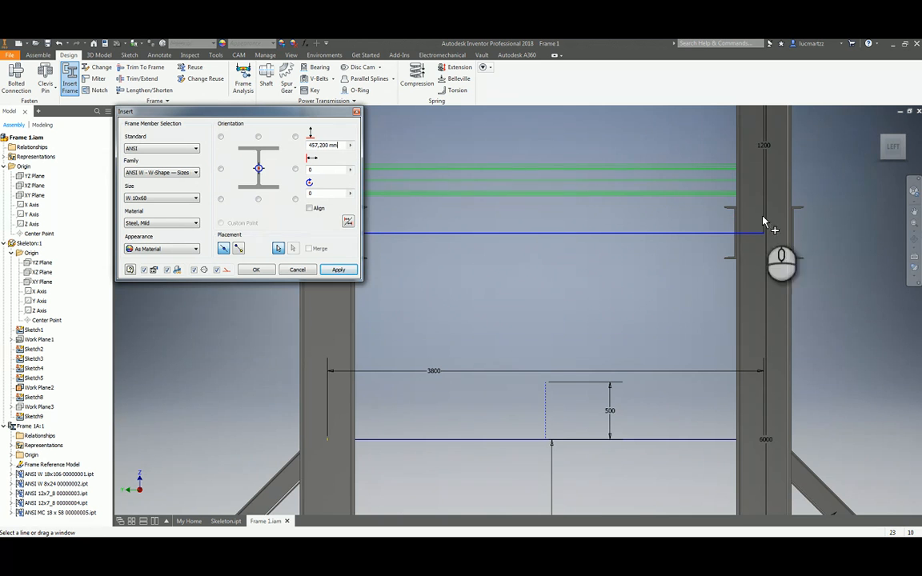
Anchor the W 10x68 profile at its bottom centre, set the vertical offset to 457,200 mm/2, and create the beam with the default name.
left_click(882, 153)
scroll(481, 232, "up", 8)
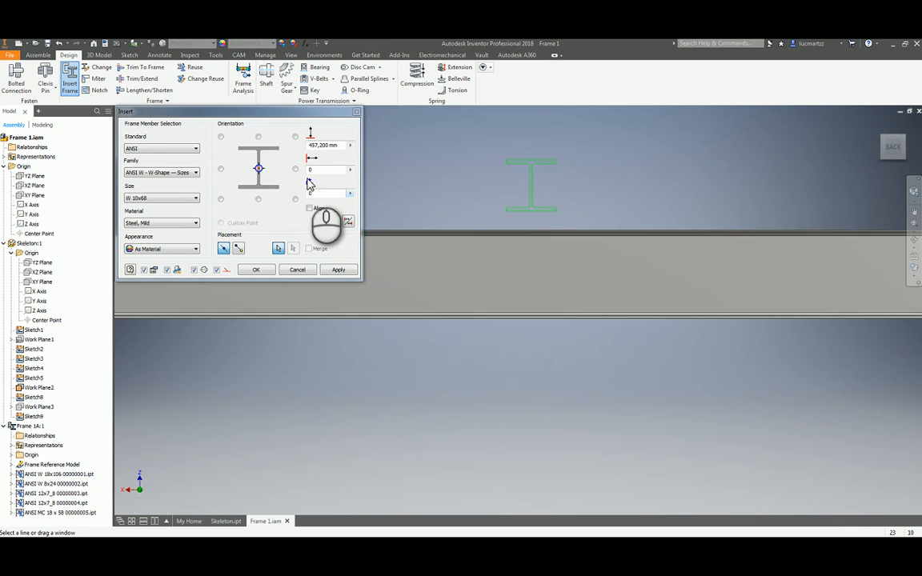
left_click(258, 199)
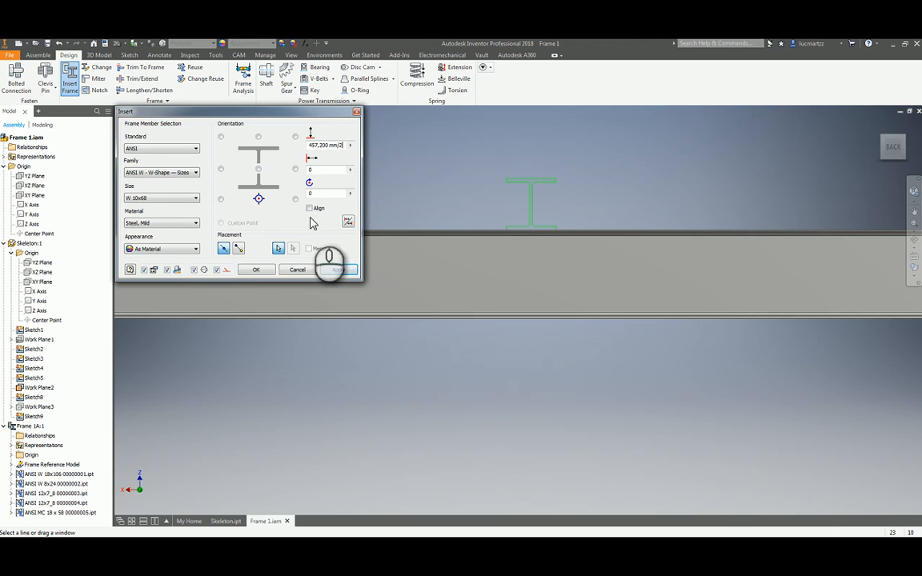
left_click(257, 271)
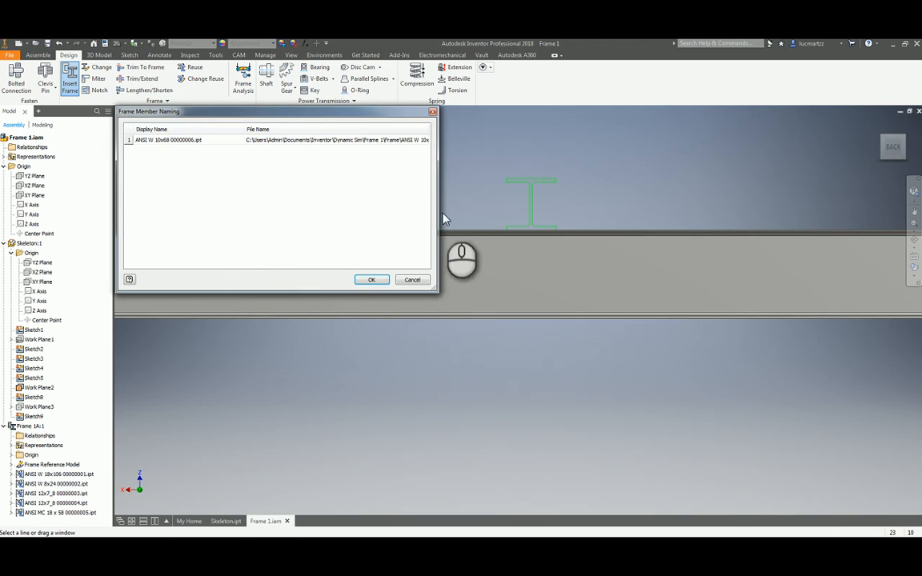
left_click(370, 279)
Examine how the W 10x68 cross beam sits on the channel pairs and check the whole frame from several angles.
scroll(497, 194, "down", 8)
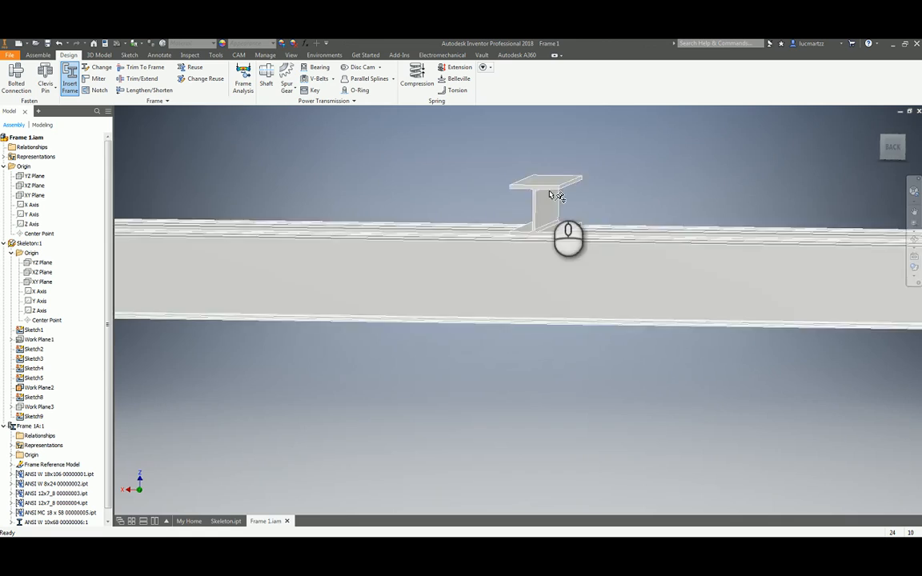
scroll(579, 224, "up", 8)
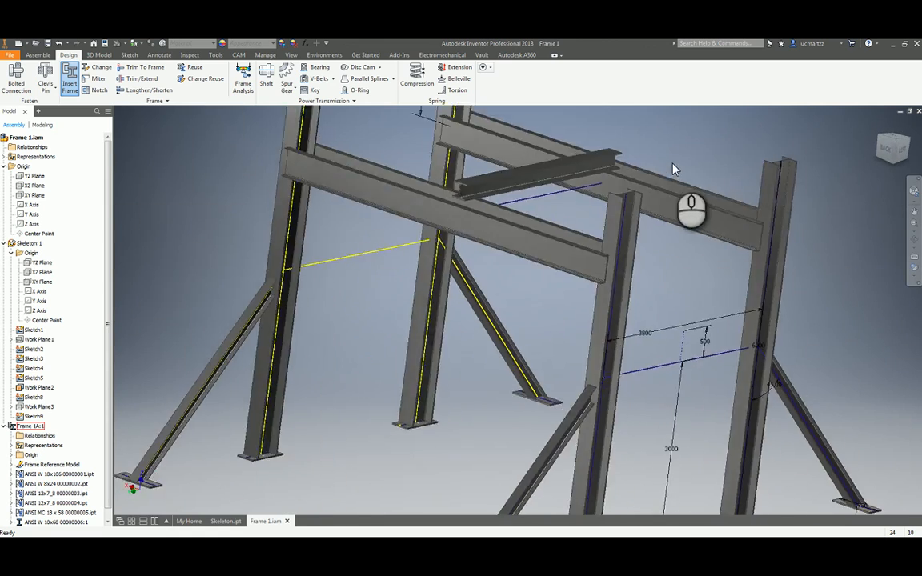
scroll(693, 148, "down", 5)
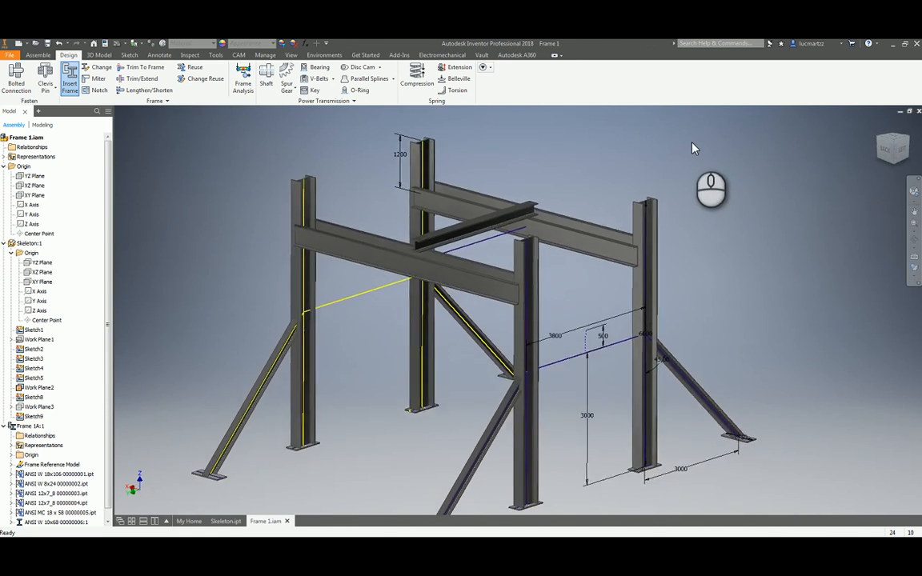
scroll(510, 226, "up", 5)
scroll(511, 227, "down", 3)
scroll(525, 240, "up", 5)
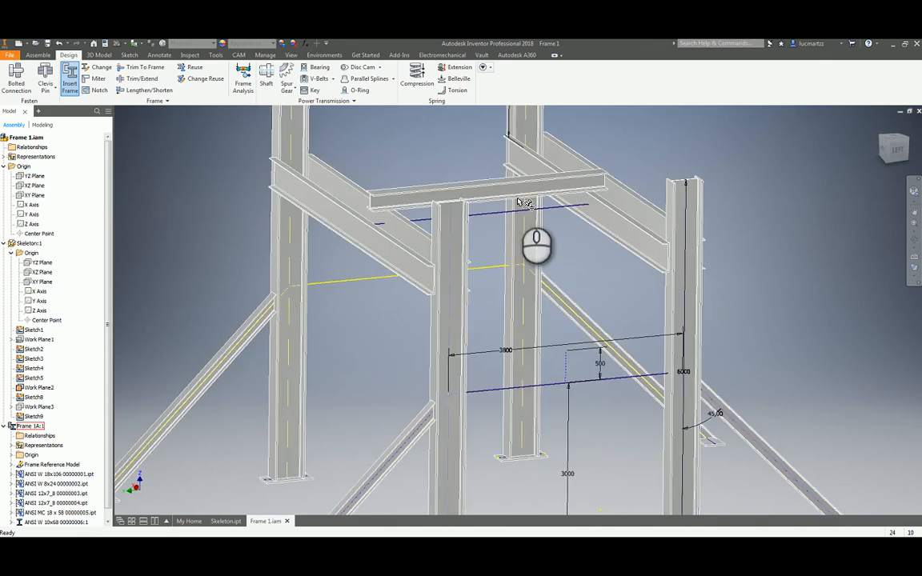
left_click(571, 245)
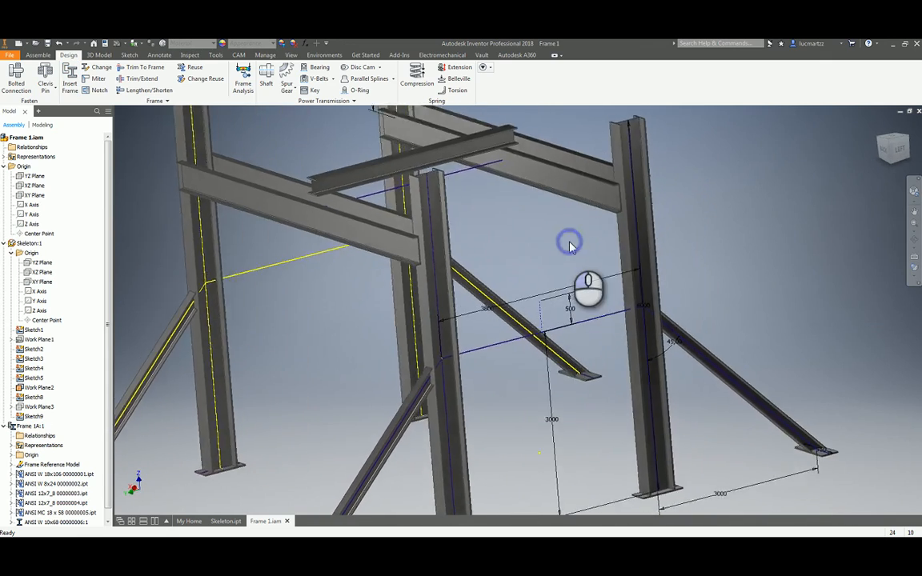
middle_click_drag(418, 189, 539, 358, "shift")
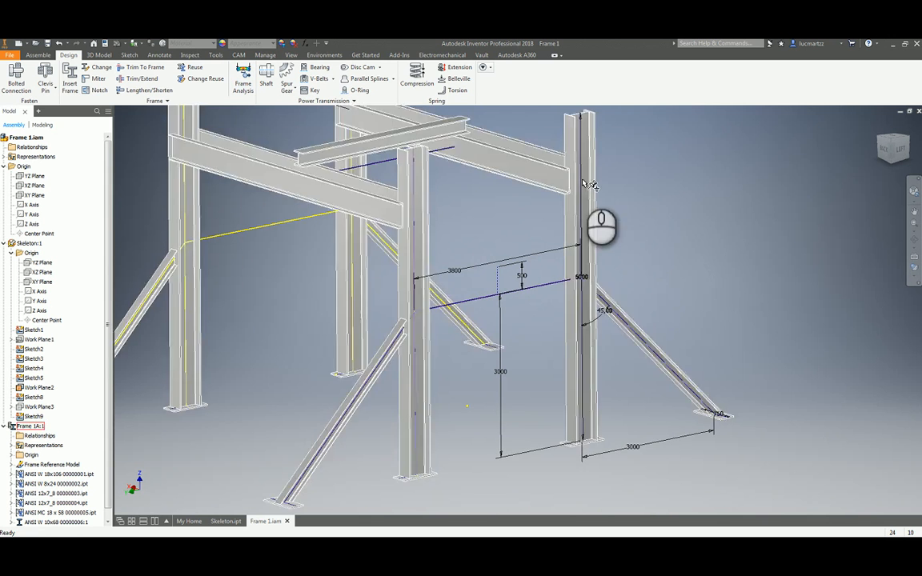
middle_click_drag(635, 235, 695, 298)
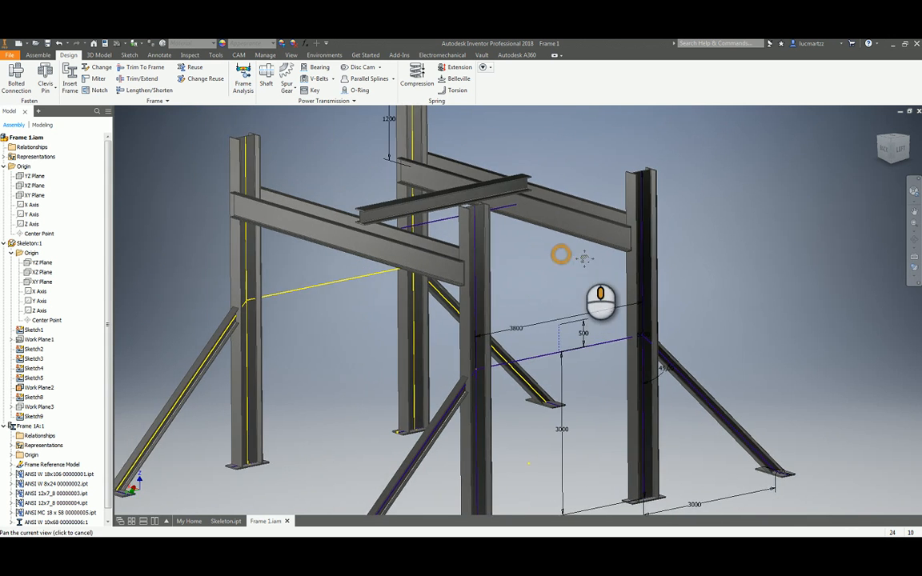
middle_click_drag(560, 253, 582, 257)
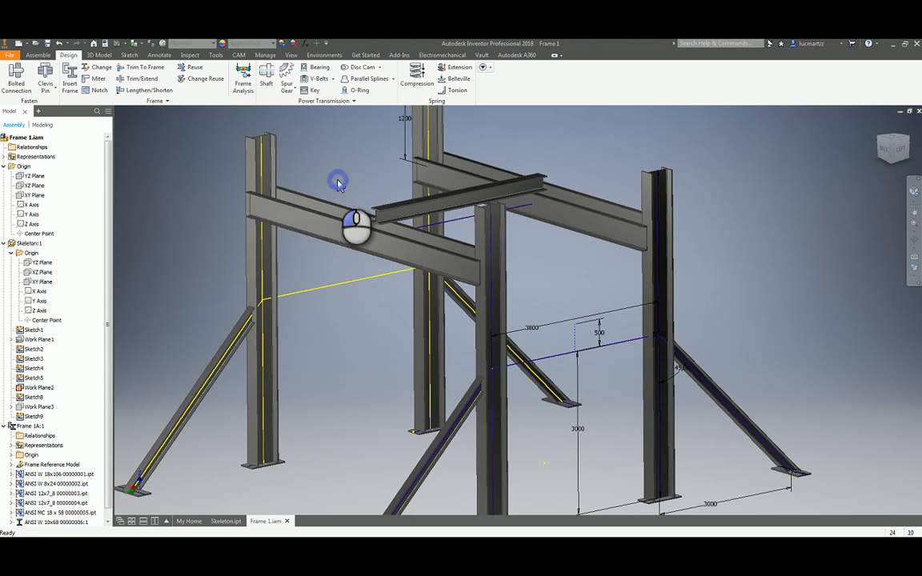
scroll(597, 369, "down", 3)
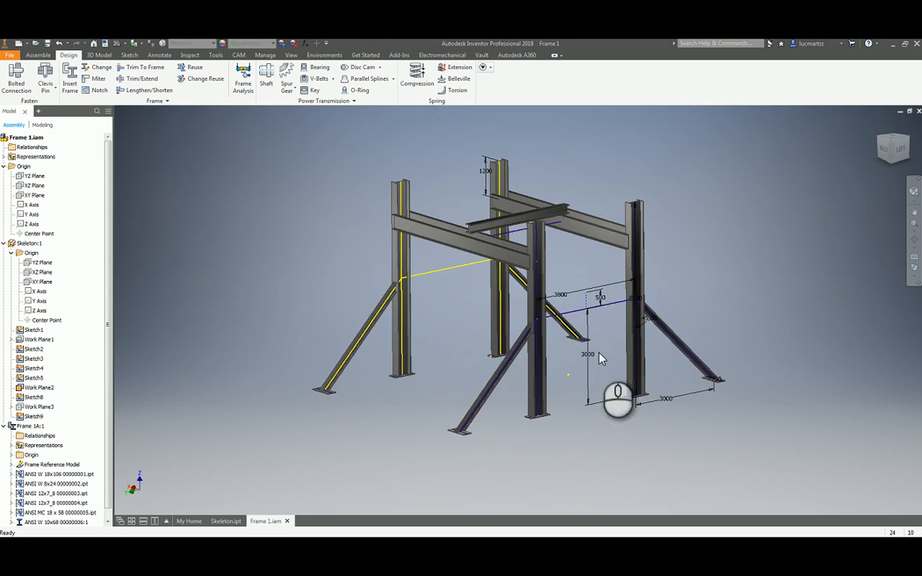
scroll(551, 329, "up", 3)
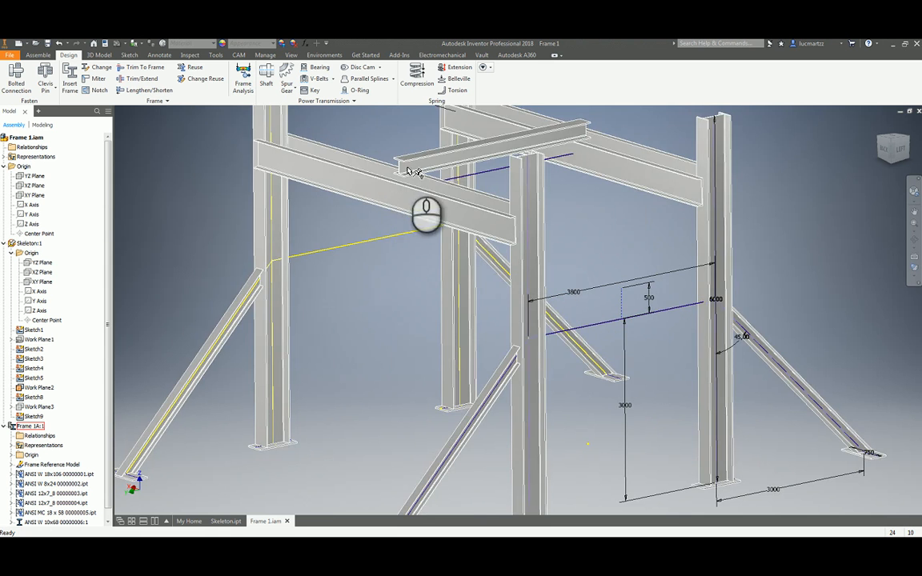
middle_click_drag(472, 182, 475, 209)
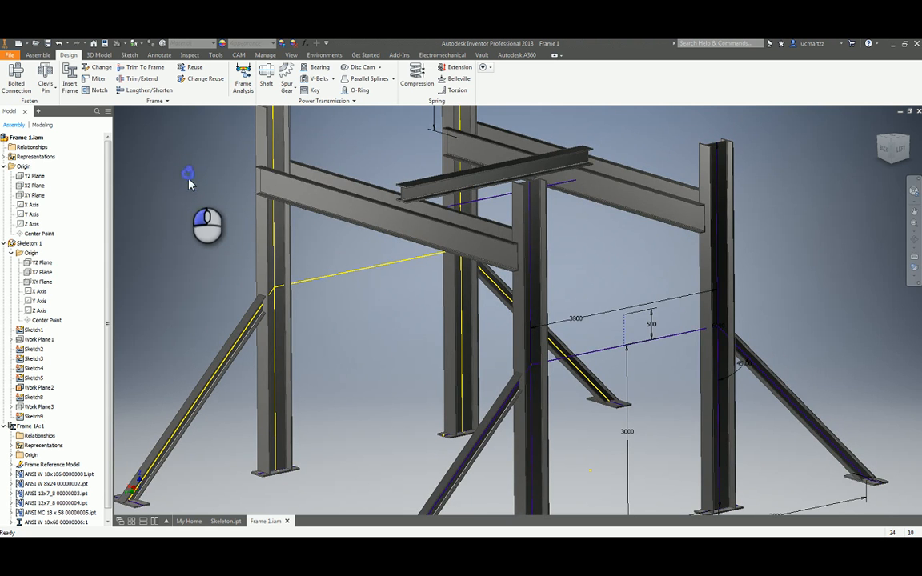
Insert a centre-anchored ANSI W 8x24 beam with 0 vertical offset on the lower skeleton line between two columns at the brace height.
left_click(70, 81)
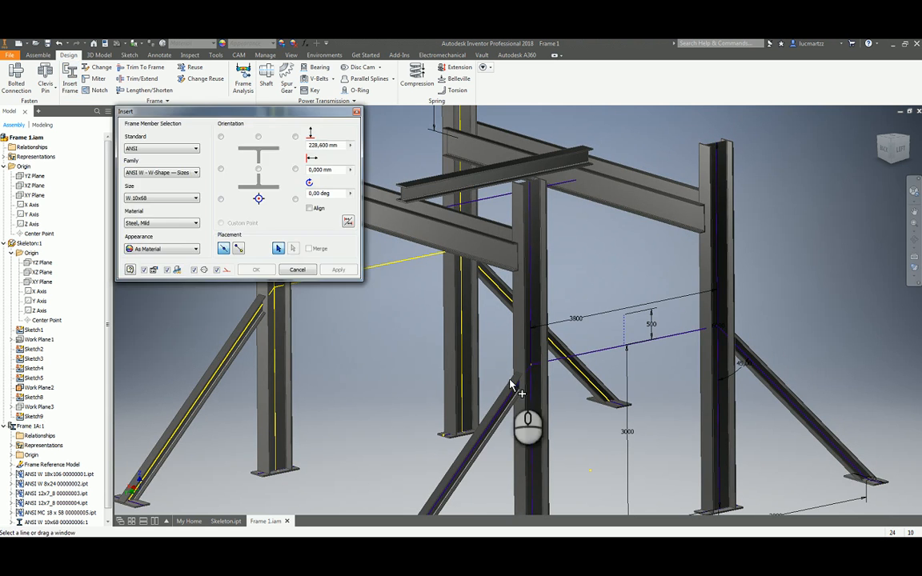
left_click(682, 342)
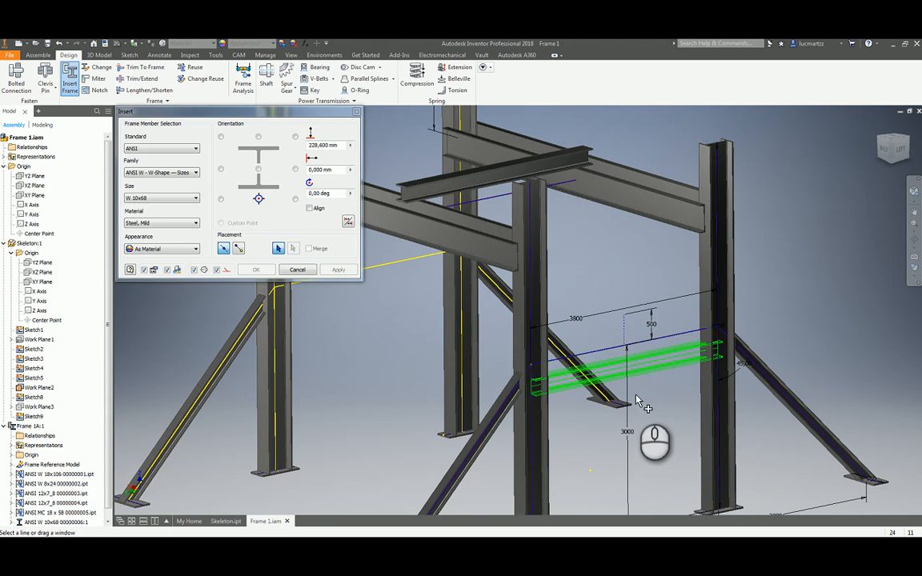
left_click(258, 171)
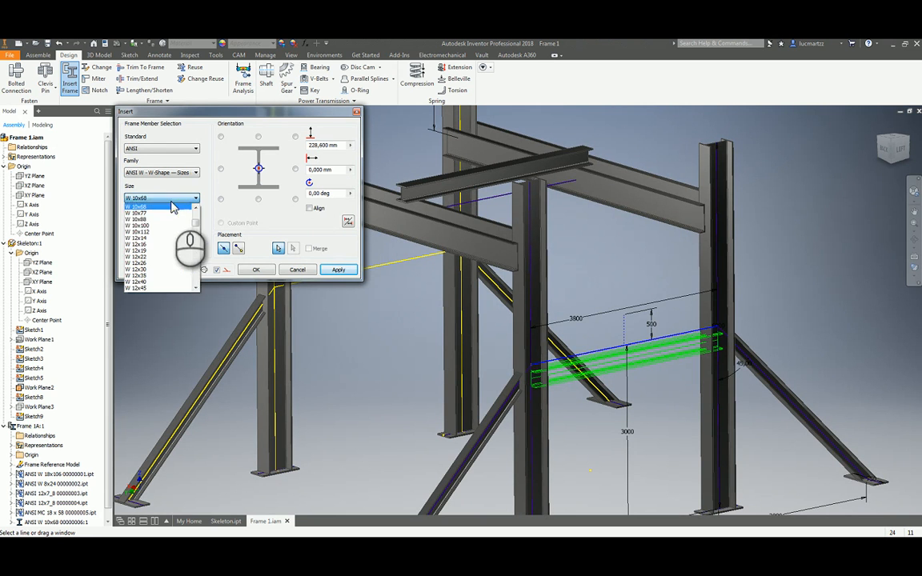
scroll(164, 237, "up", 2)
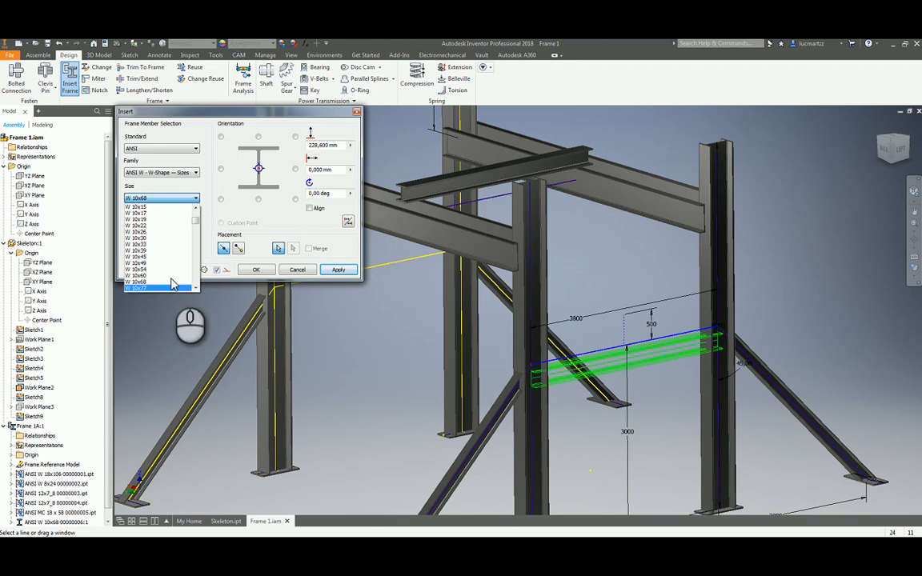
scroll(160, 248, "up", 3)
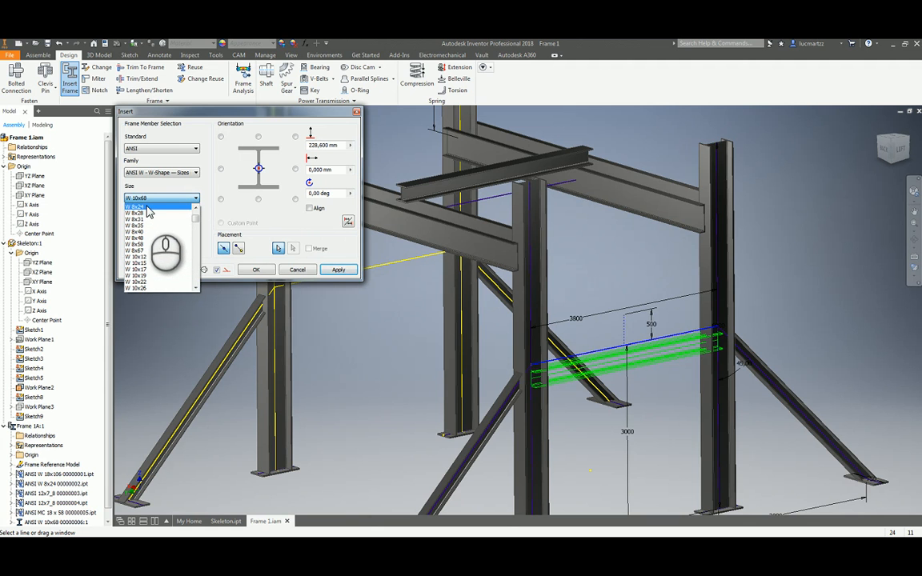
left_click(148, 210)
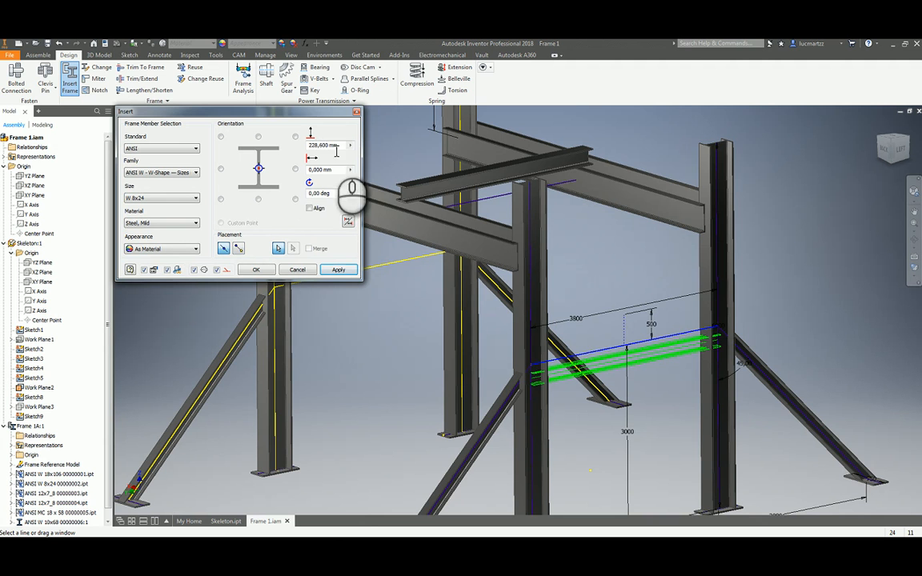
double_click(333, 146)
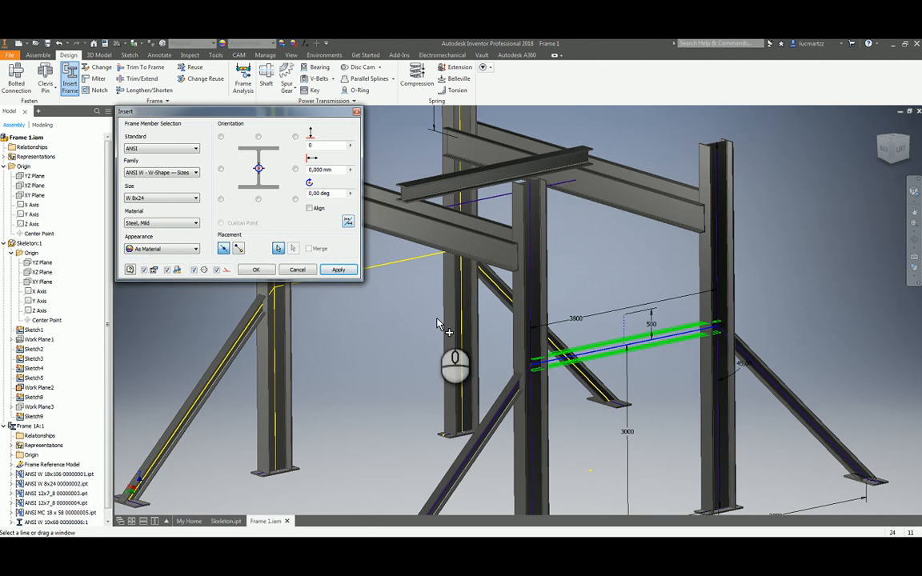
middle_click_drag(436, 321, 522, 305)
left_click(347, 270)
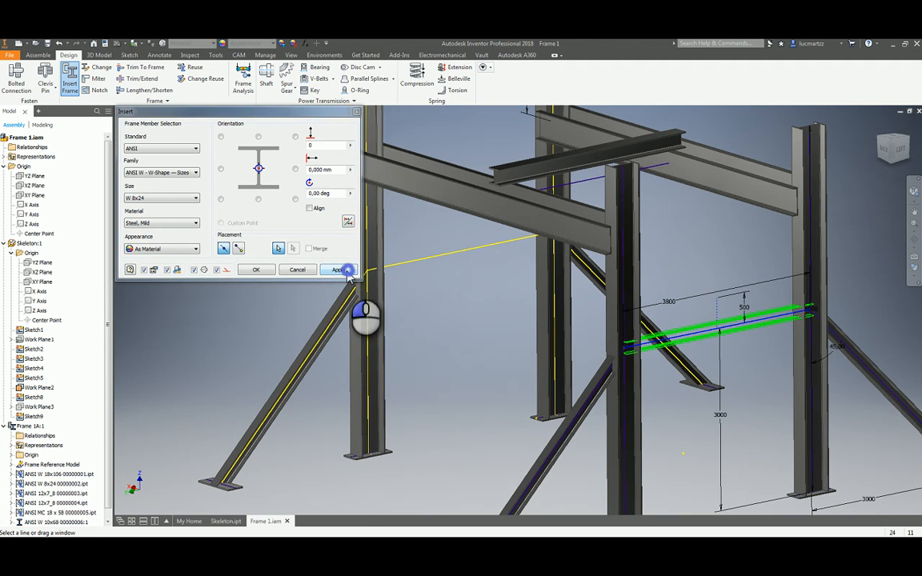
left_click(367, 276)
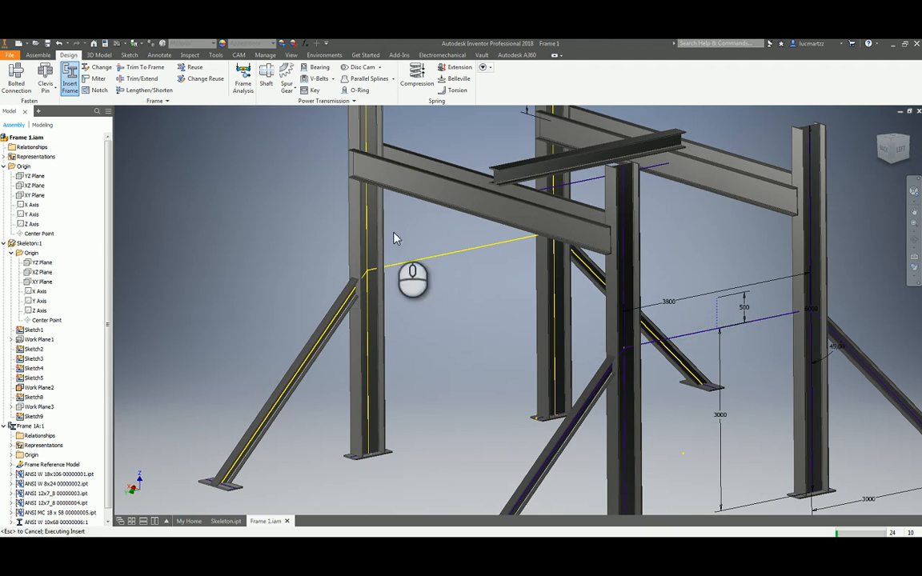
Reuse the new W 8x24 beam on the matching lower skeleton line between the other two columns.
left_click(195, 67)
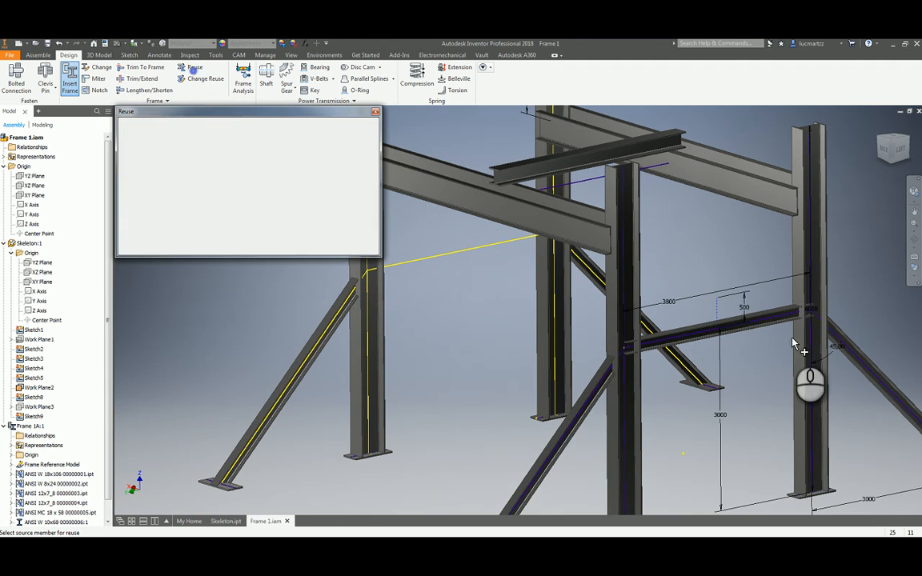
left_click(764, 327)
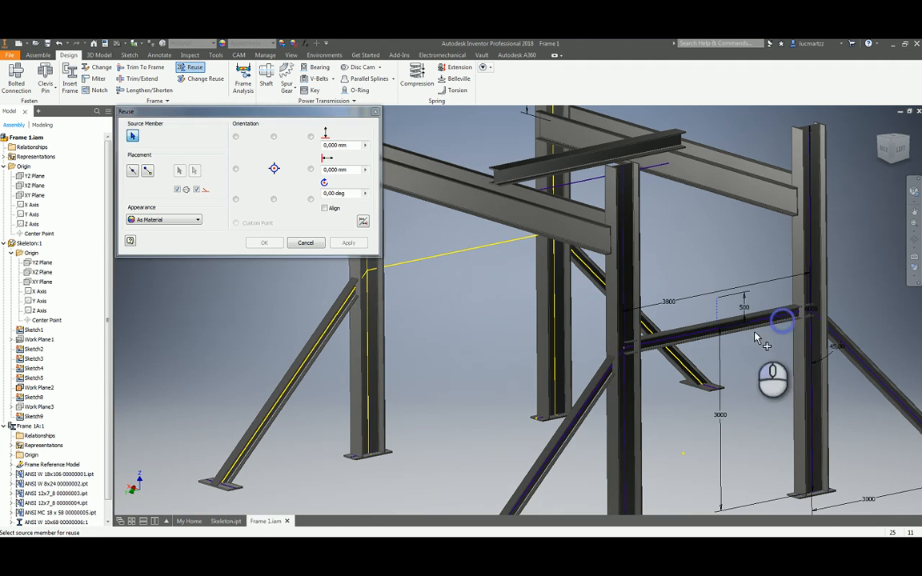
left_click(477, 247)
left_click(262, 242)
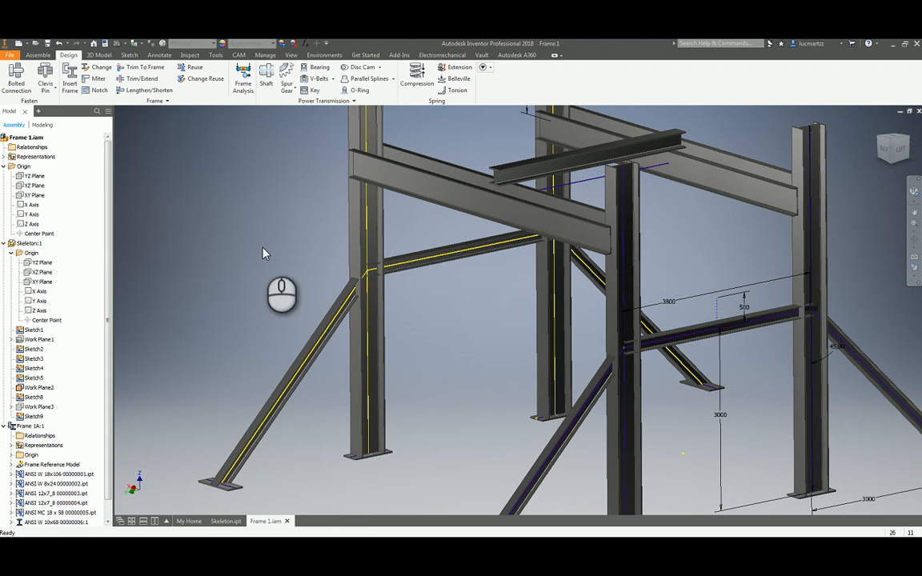
Save the frame assembly together with its dependent files.
key("ctrl+s")
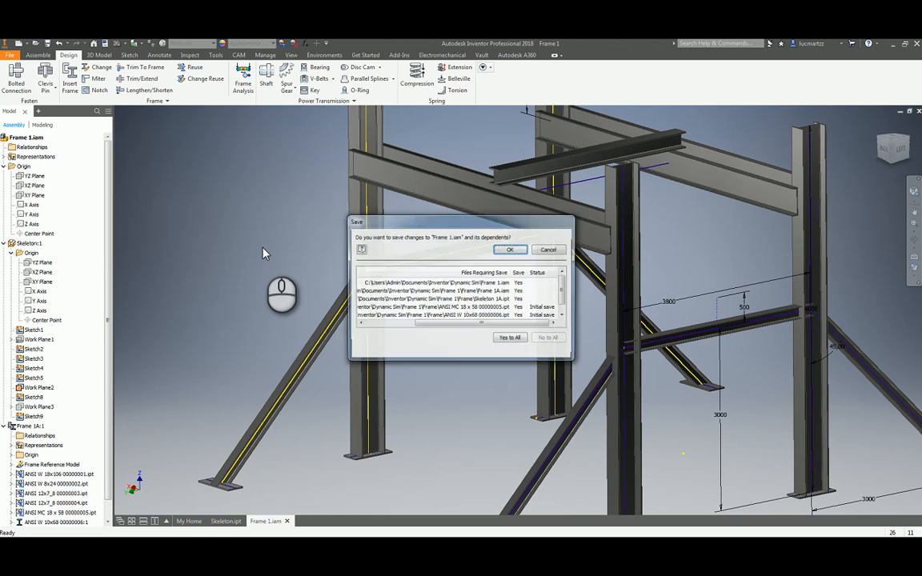
left_click(518, 252)
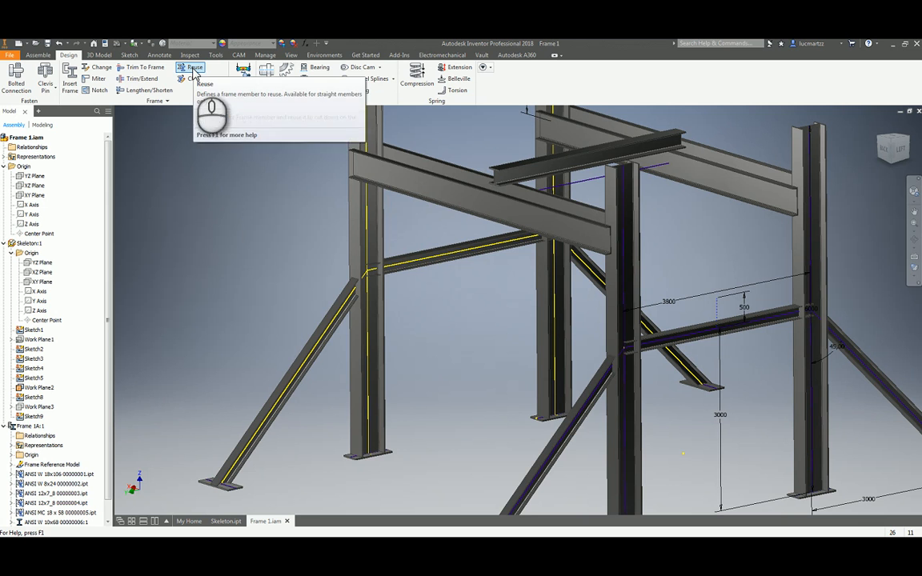
Trim one end of the W 8x24 ties to the inner flange face of the adjoining column with 0 mm offset.
left_click(138, 82)
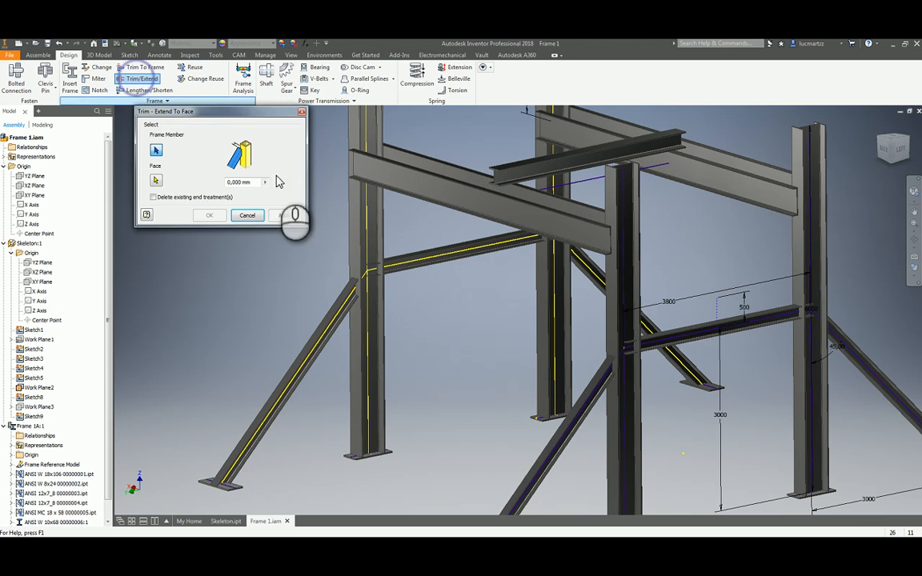
left_click(655, 346)
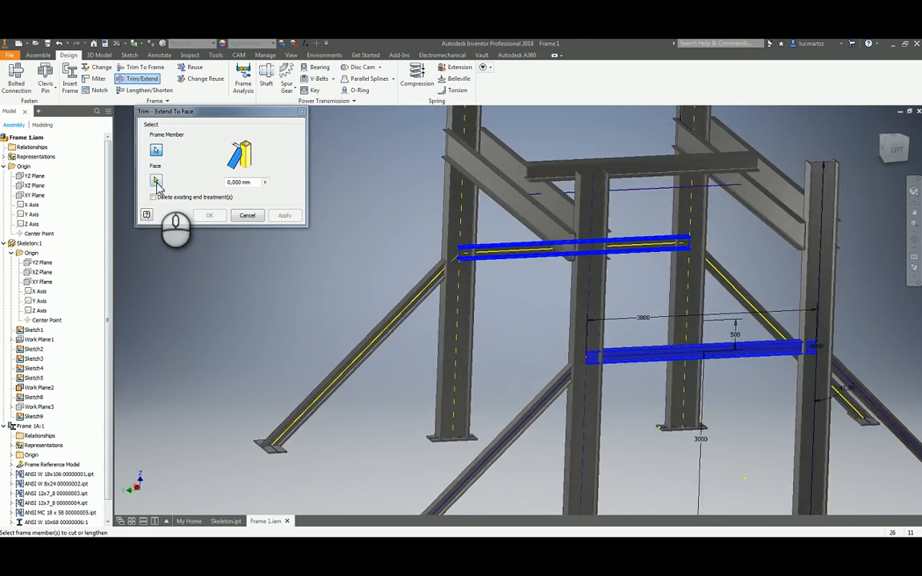
left_click(156, 181)
scroll(496, 357, "up", 5)
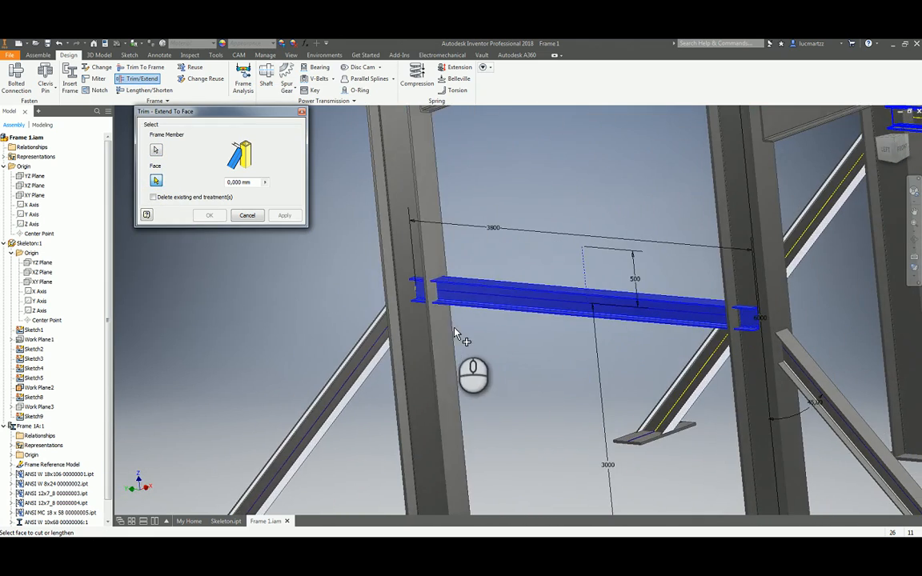
left_click(448, 329)
middle_click_drag(448, 328, 624, 352, "shift")
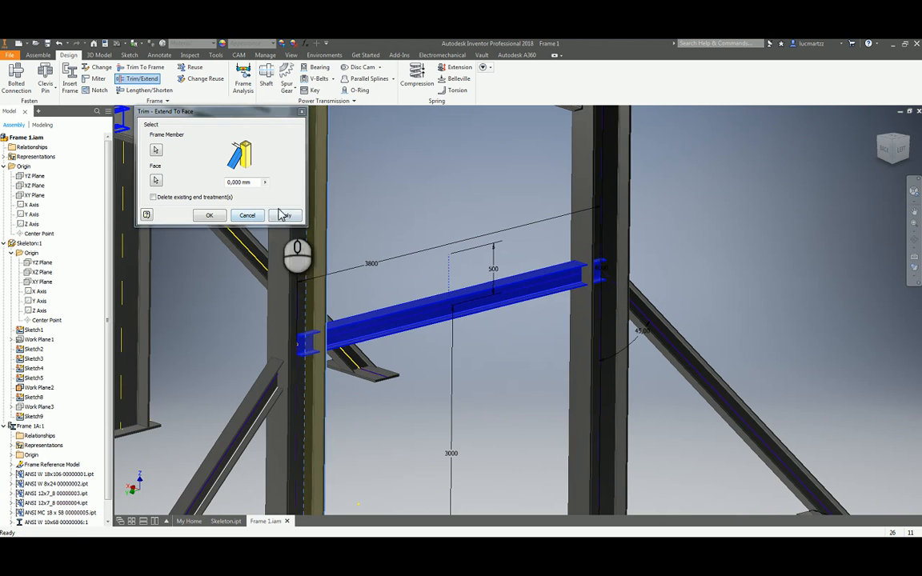
left_click(284, 215)
Trim the other end of the W 8x24 ties to the inner flange face of the opposite column.
left_click(560, 280)
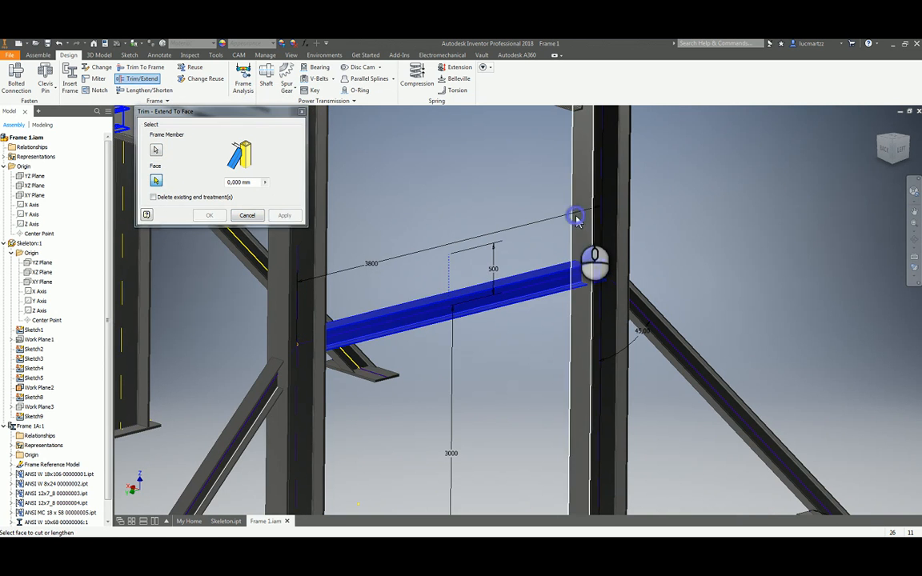
left_click(576, 217)
left_click(295, 220)
scroll(452, 236, "down", 5)
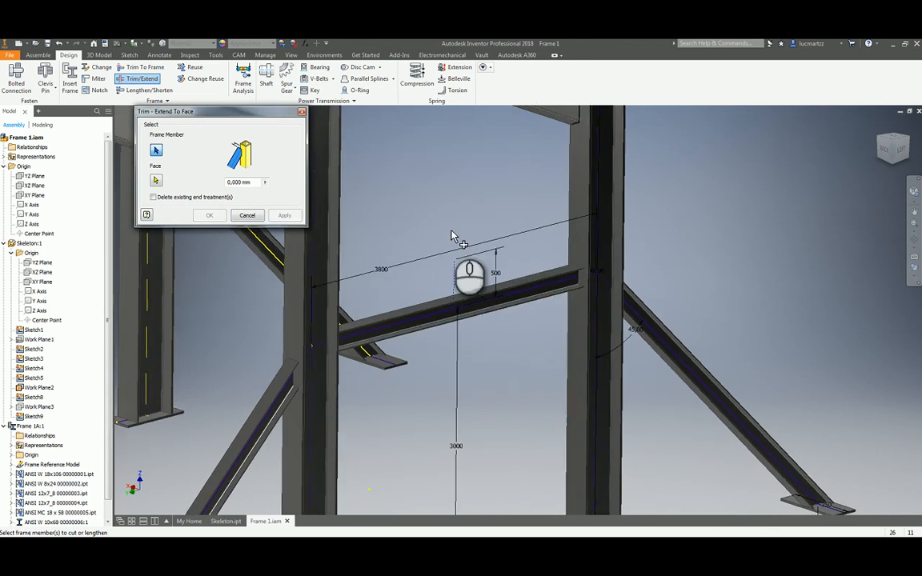
scroll(552, 264, "up", 5)
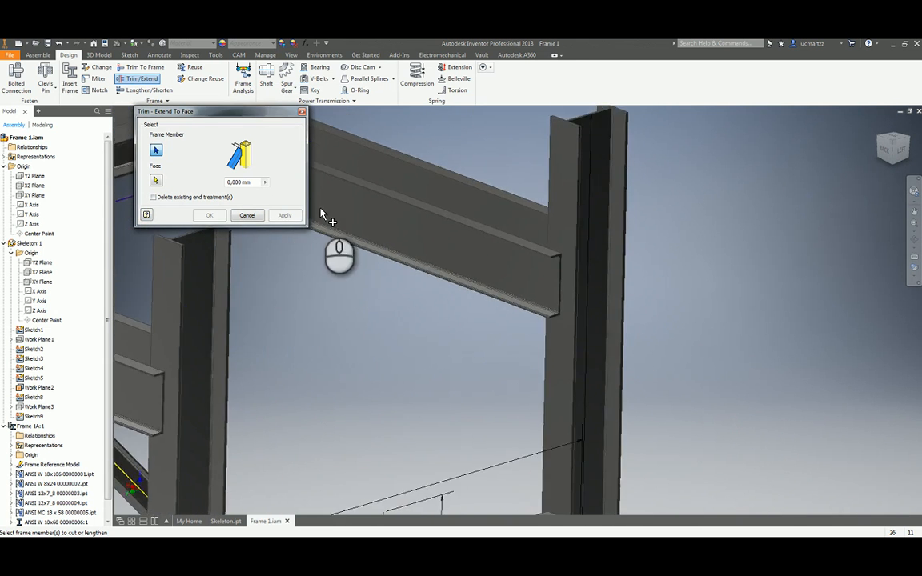
left_click(149, 89)
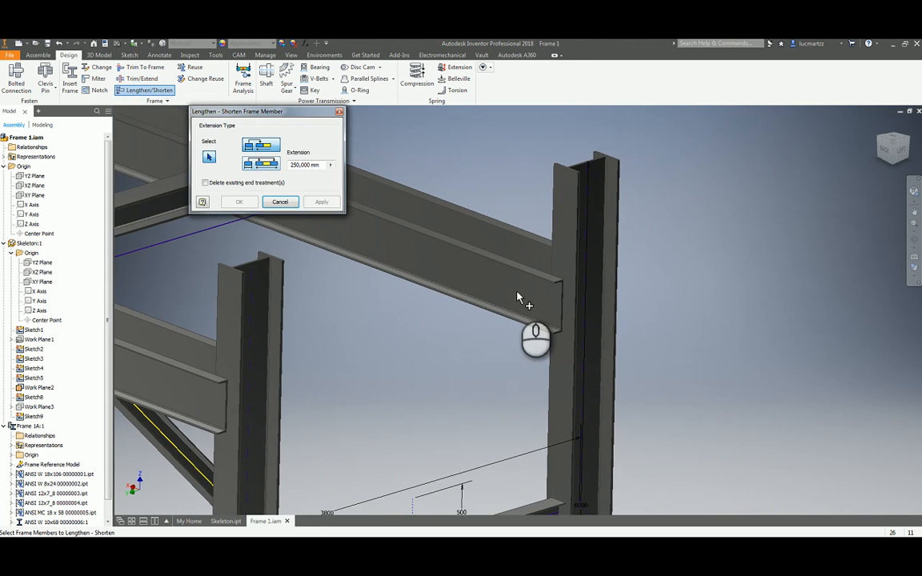
scroll(358, 344, "down", 3)
left_click(247, 390)
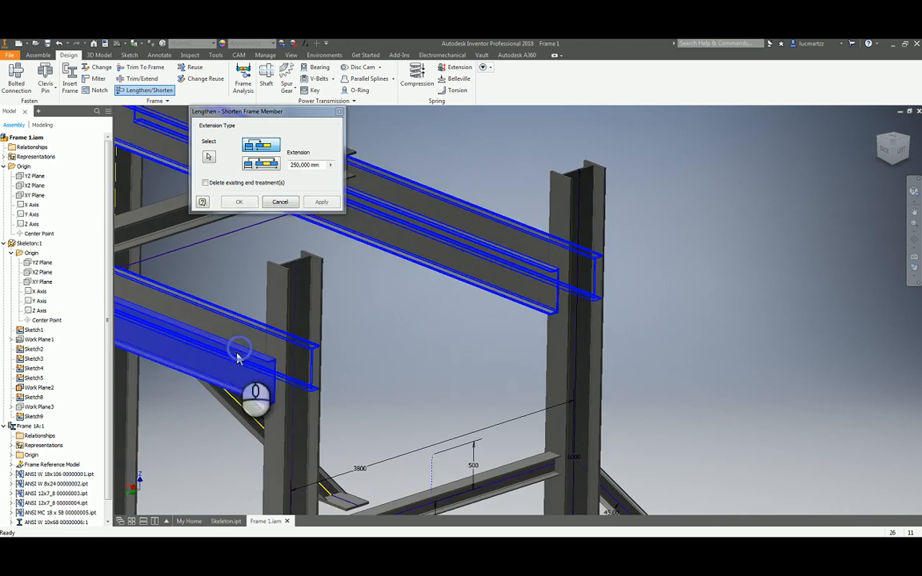
scroll(362, 429, "up", 5)
scroll(288, 212, "up", 3)
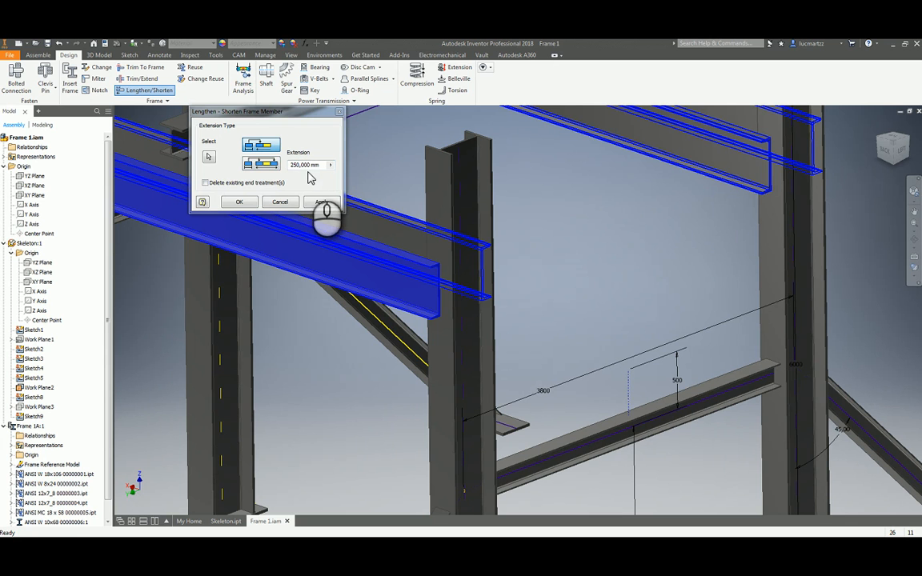
Extend one end of the MC 18 x 58 channels to the column's flange edge face using Trim/Extend with 0 mm offset.
left_click(141, 79)
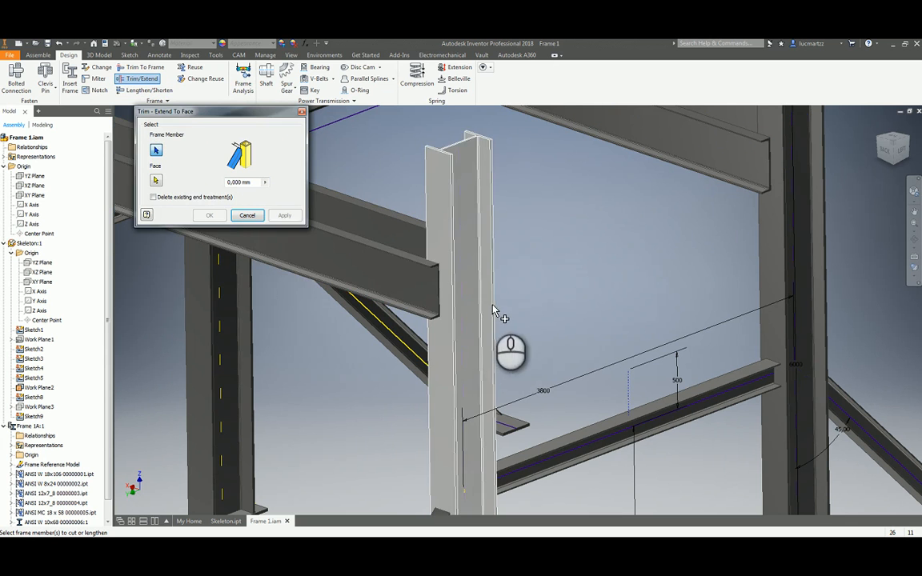
left_click(407, 303)
left_click(155, 183)
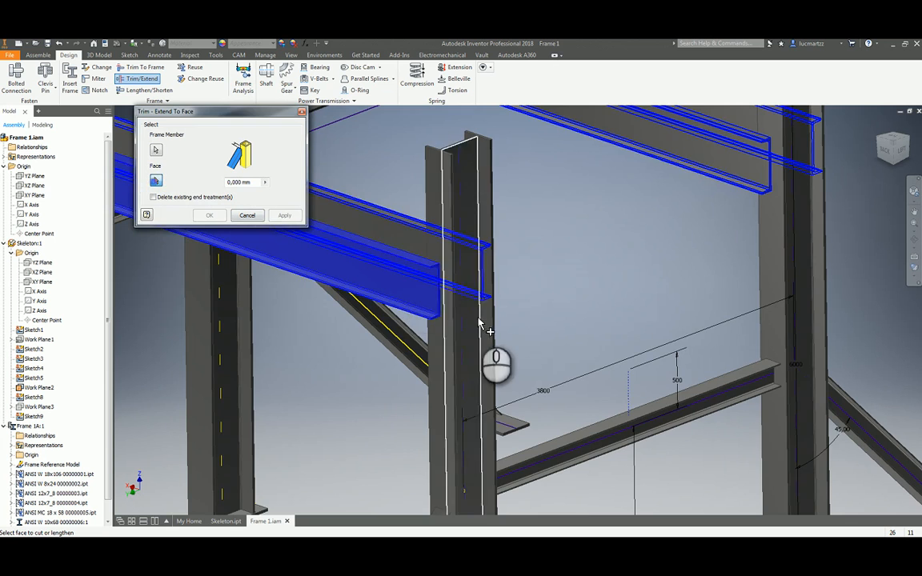
scroll(457, 298, "up", 6)
left_click(428, 287)
scroll(427, 304, "down", 5)
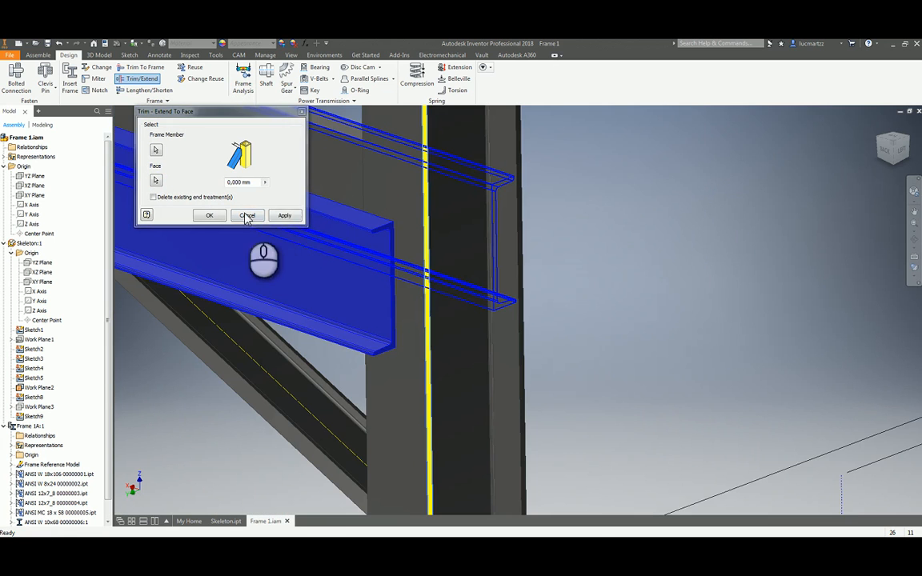
left_click(284, 215)
Extend the opposite end of the MC 18 x 58 channels to the flange edge face of the column there.
scroll(416, 342, "up", 2)
scroll(415, 351, "down", 4)
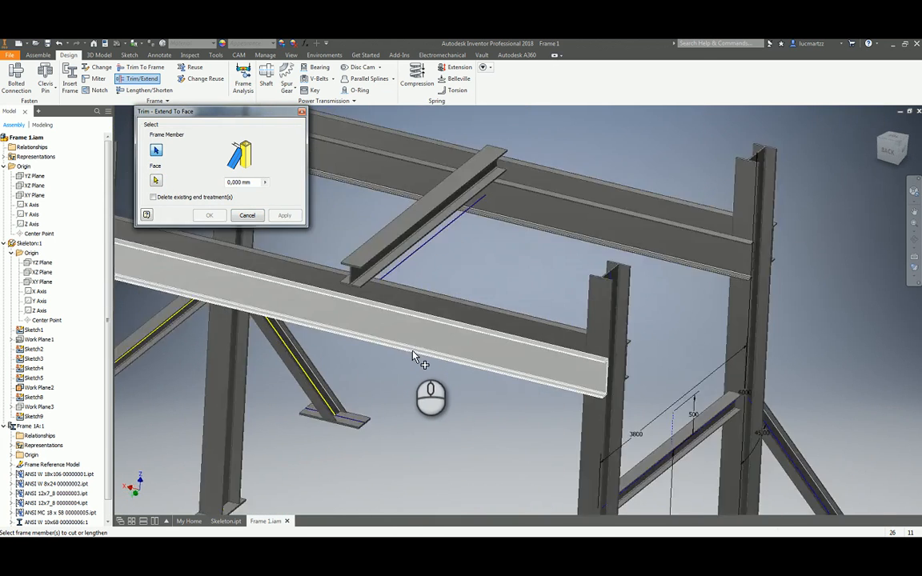
middle_click_drag(413, 354, 418, 390, "shift")
scroll(382, 327, "up", 2)
left_click(364, 280)
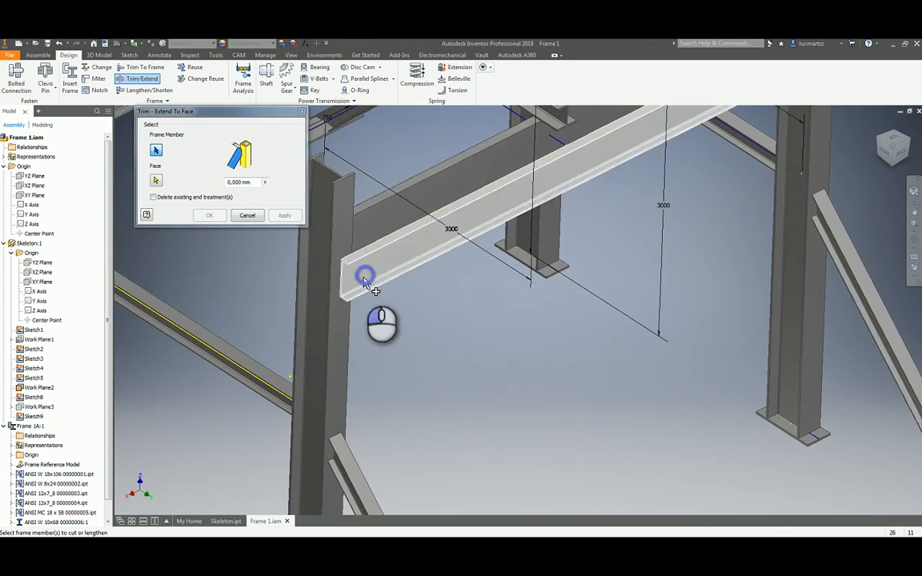
left_click(156, 180)
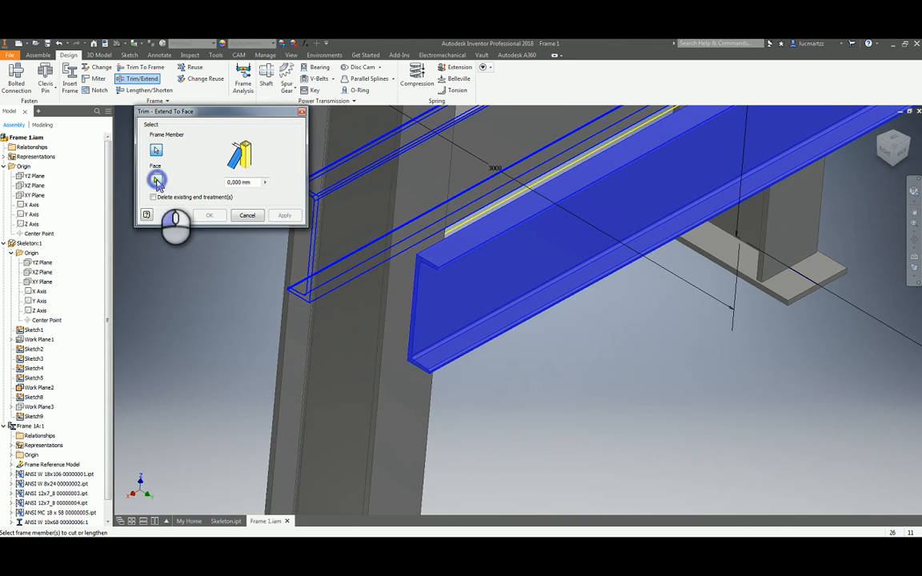
left_click(382, 309)
left_click(212, 217)
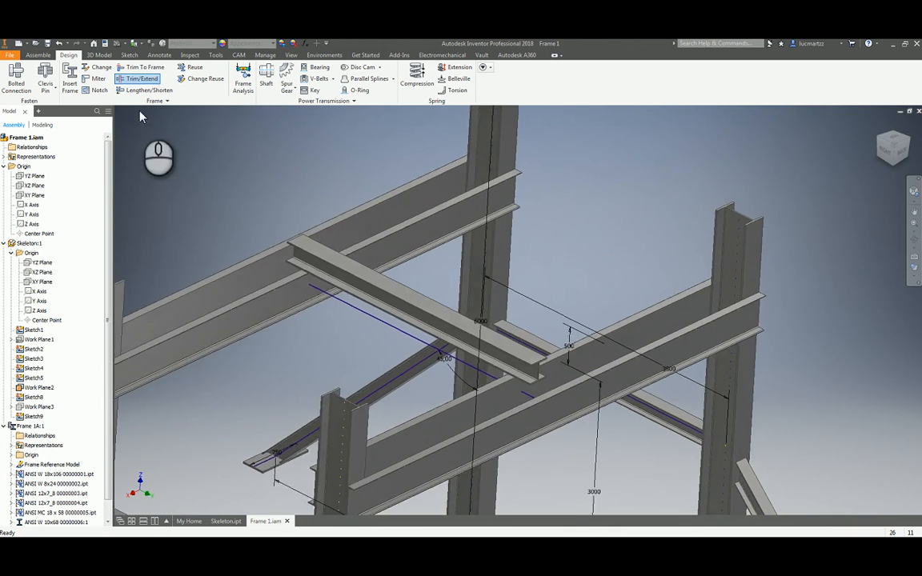
Extend one end of the W 10x68 cross beam to the outer flange edge face of the outermost channel beneath it.
left_click(137, 90)
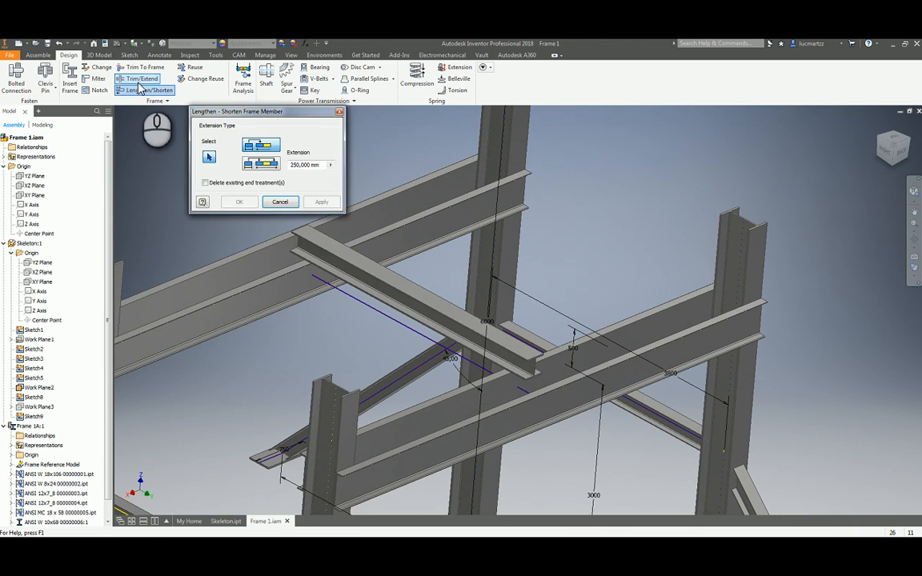
left_click(140, 79)
left_click(488, 336)
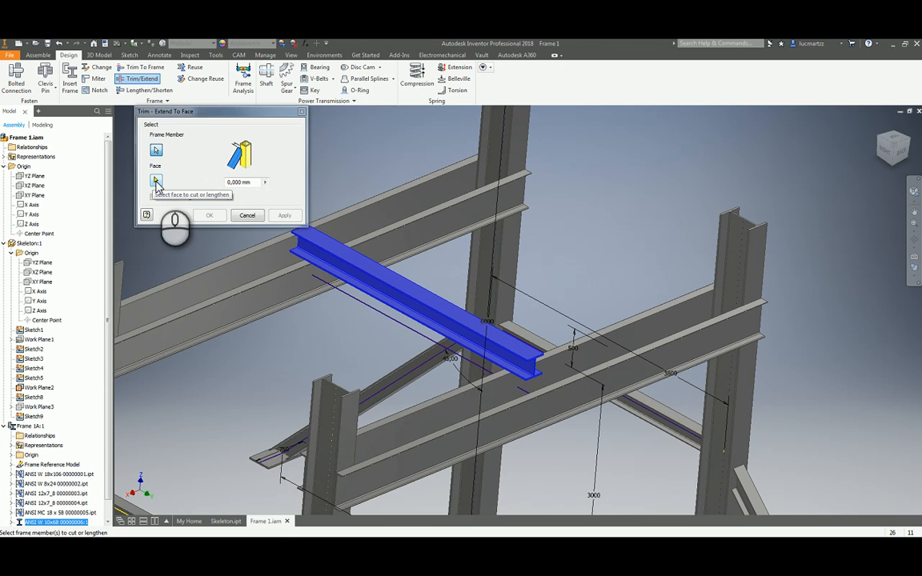
left_click(156, 182)
scroll(484, 364, "up", 6)
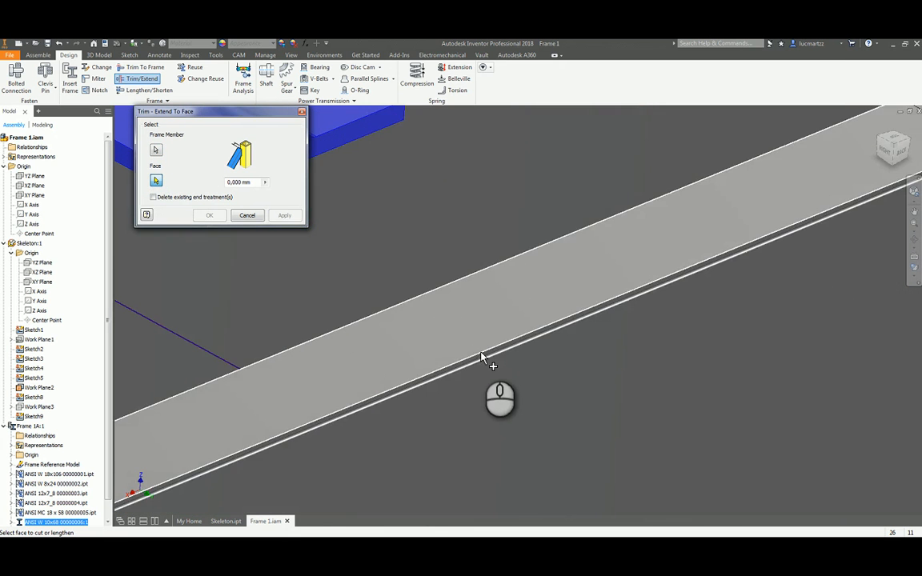
scroll(484, 362, "up", 3)
left_click(480, 353)
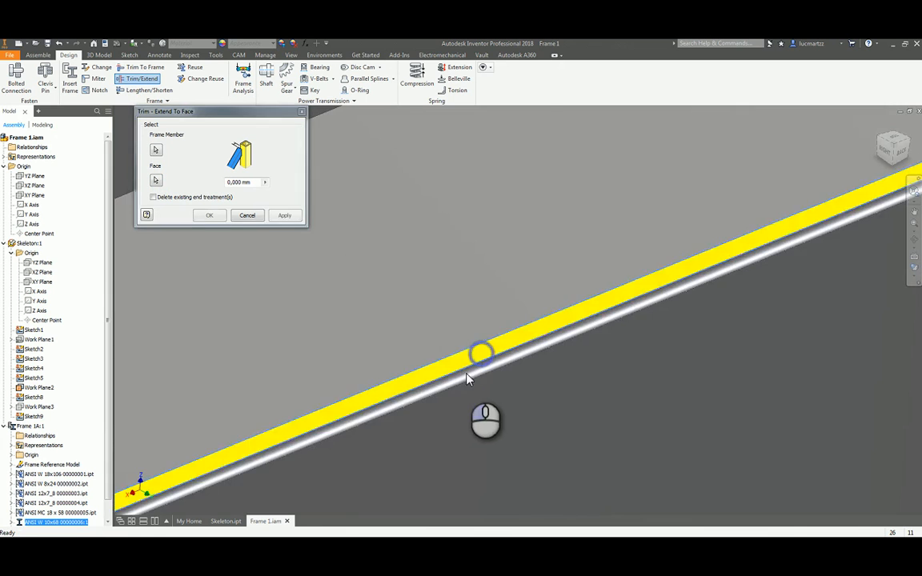
scroll(468, 378, "down", 8)
left_click(284, 215)
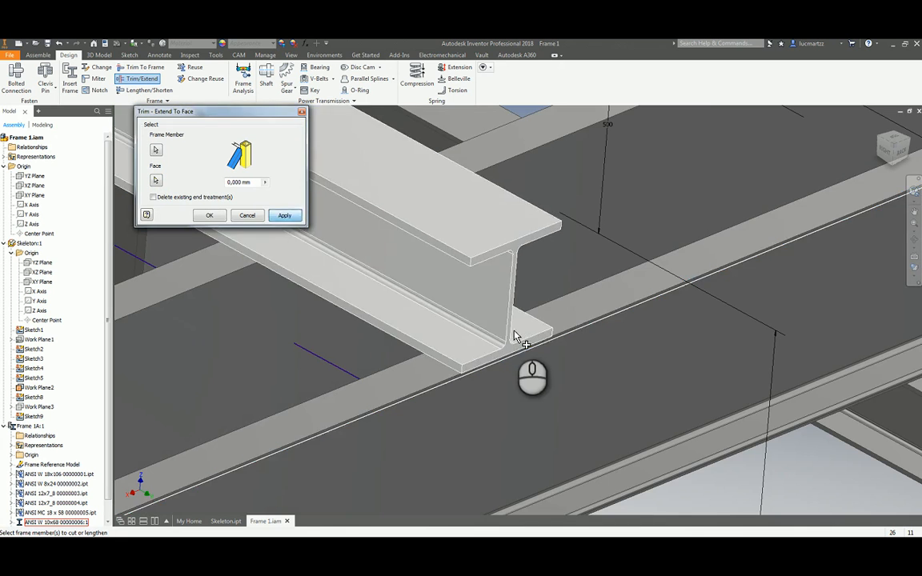
Extend the W 10x68 cross beam's remaining short end to the outer flange edge face of the outermost channel on that side.
scroll(517, 337, "down", 10)
scroll(432, 336, "up", 5)
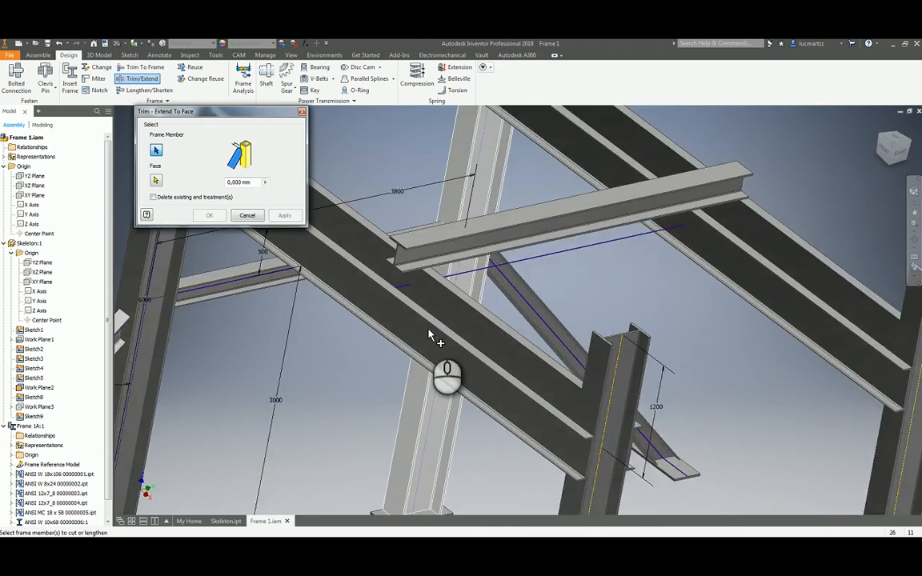
scroll(432, 336, "up", 8)
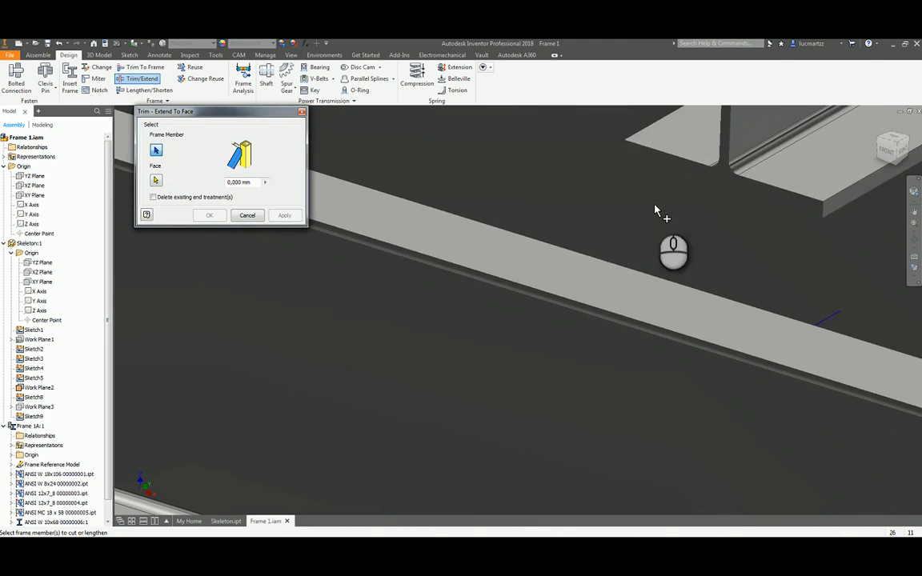
left_click(726, 180)
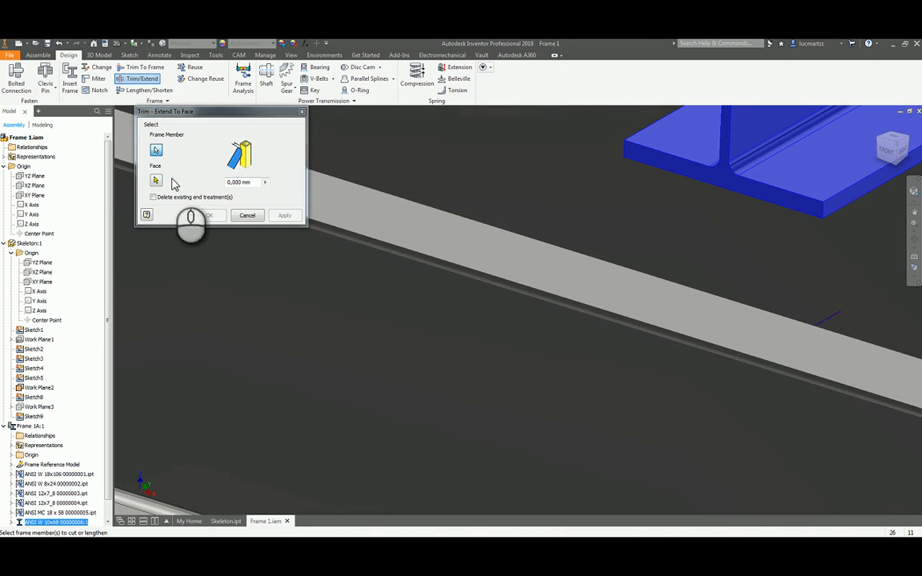
left_click(157, 181)
left_click(567, 308)
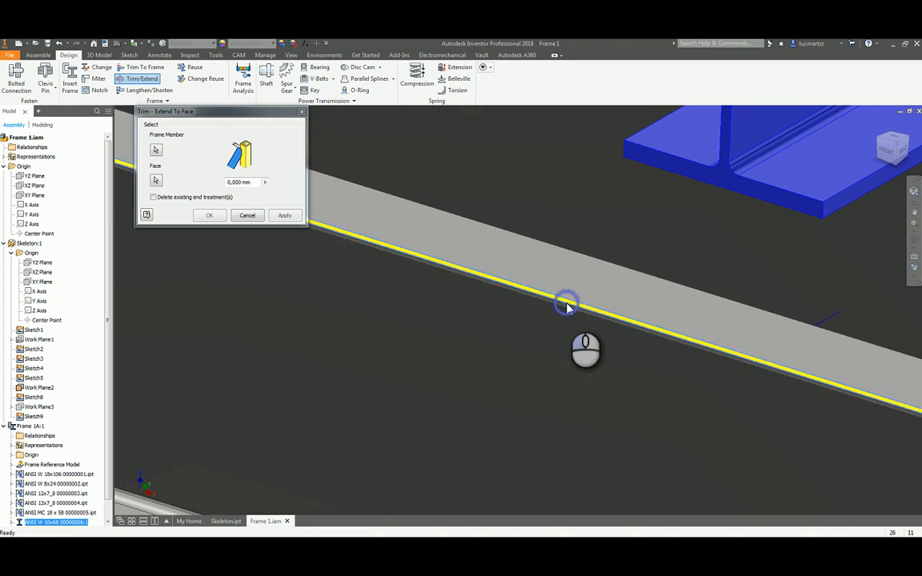
scroll(270, 249, "down", 6)
scroll(267, 192, "down", 3)
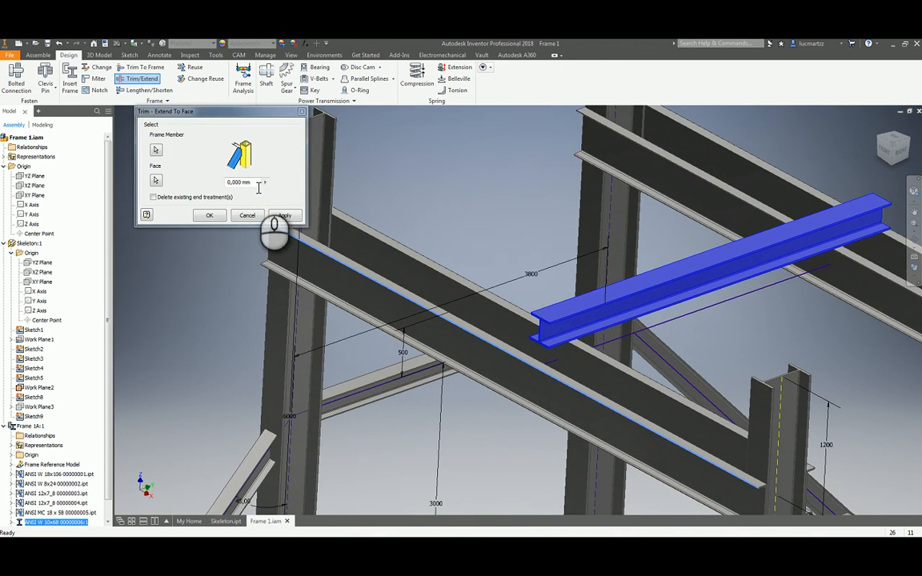
left_click(209, 215)
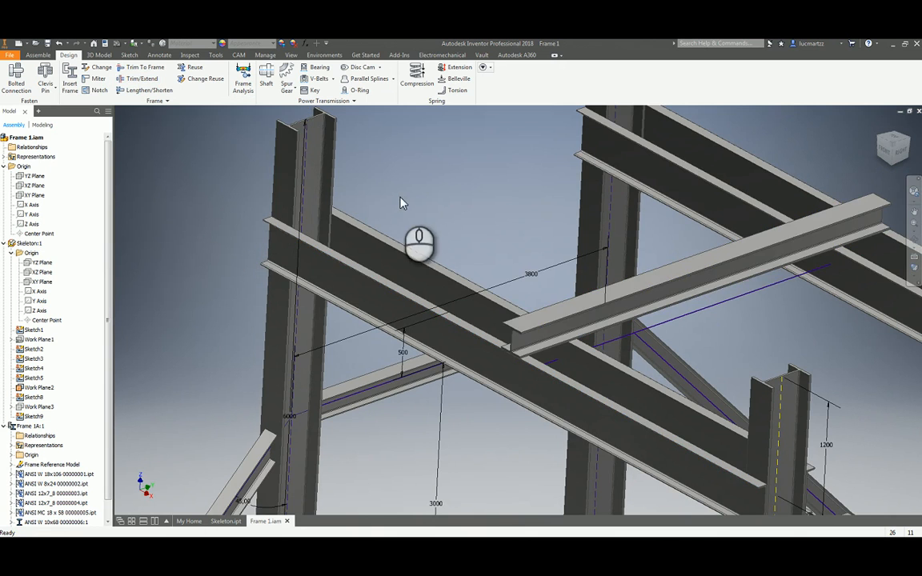
Hide the Skeleton part so that only the steel members are shown.
middle_click_drag(415, 200, 737, 188, "shift")
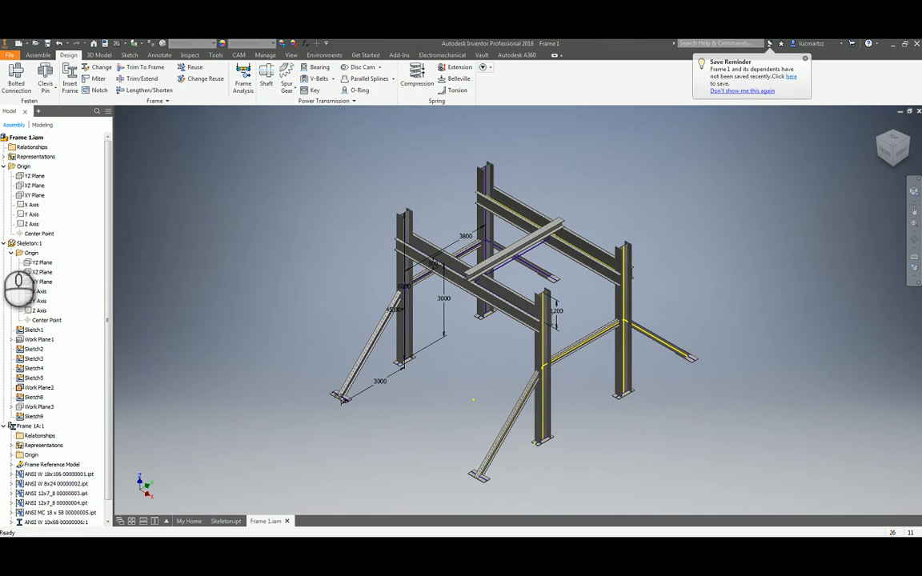
right_click(12, 243)
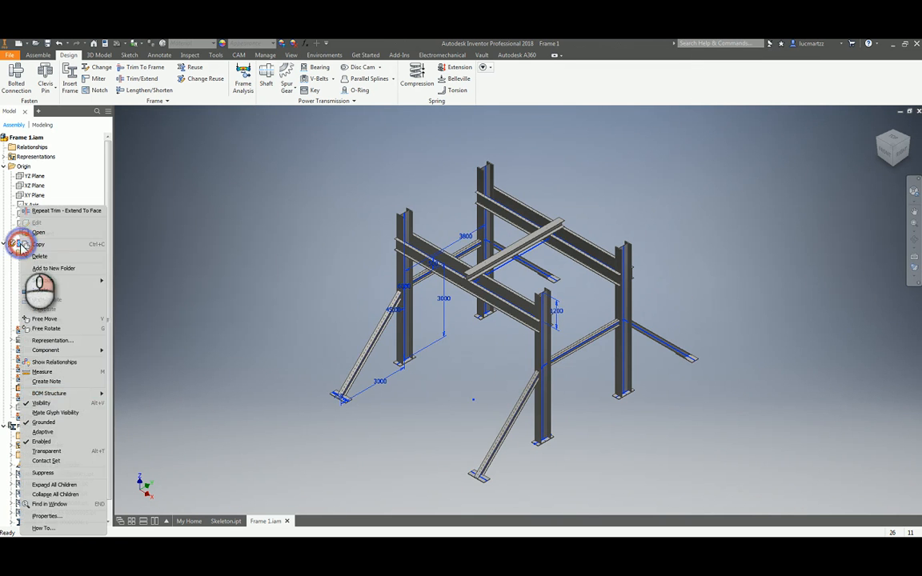
left_click(50, 408)
mouse_move(269, 296)
middle_mouse_down("shift")
mouse_move(301, 292)
mouse_move(497, 370)
middle_mouse_up("shift")
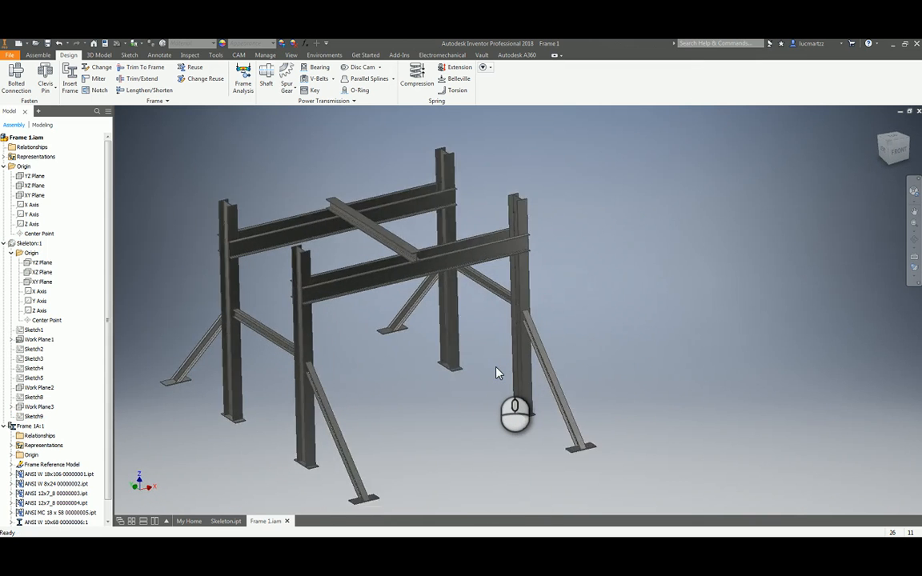